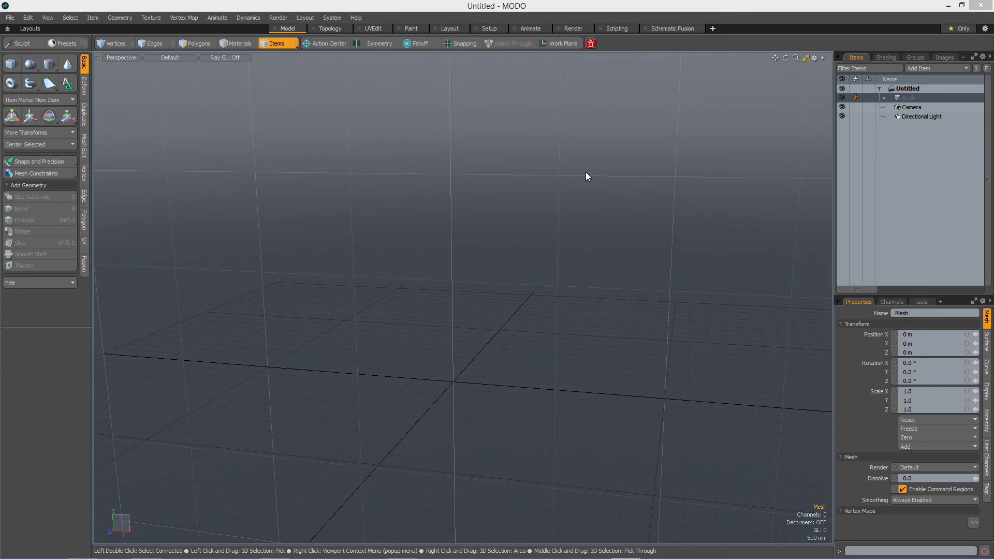
Switch to the browser to view the Mutant Pixel YouTube channel page, and return to MODO.
{"action": "key", "text": "alt+Tab"}
{"action": "key", "text": "alt+Tab"}
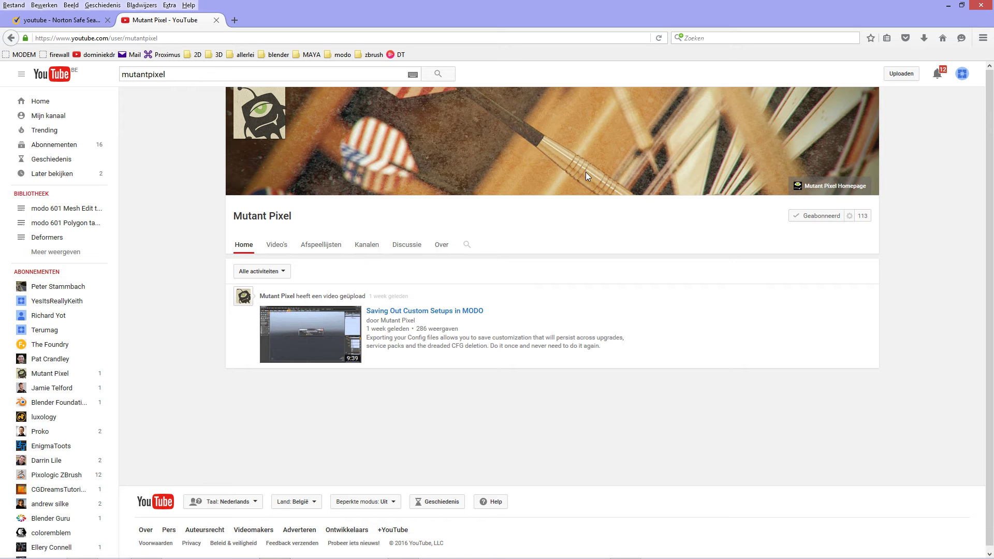
{"action": "left_click", "coordinate": [278, 298]}
{"action": "key", "text": "alt+Tab"}
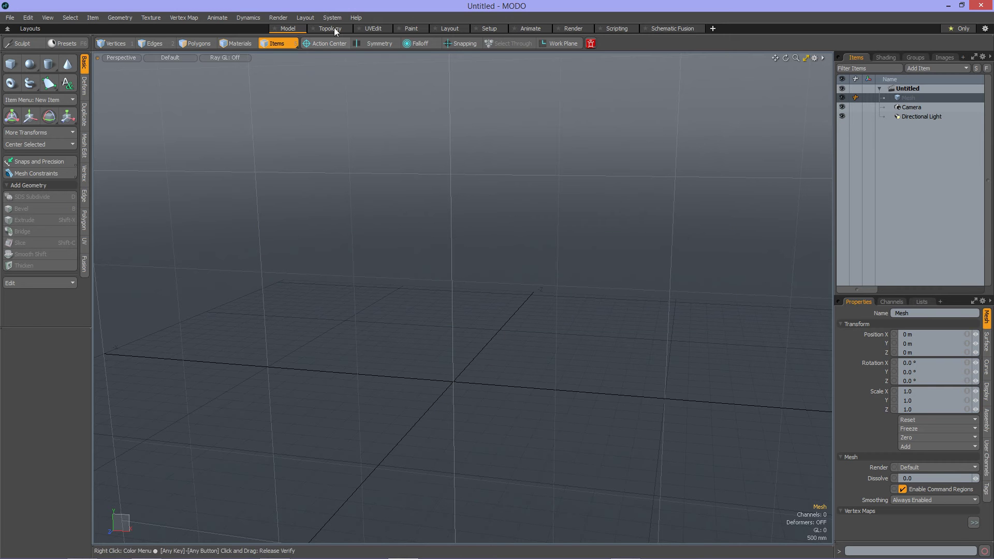
{"action": "left_click", "coordinate": [337, 17]}
{"action": "left_click", "coordinate": [347, 30]}
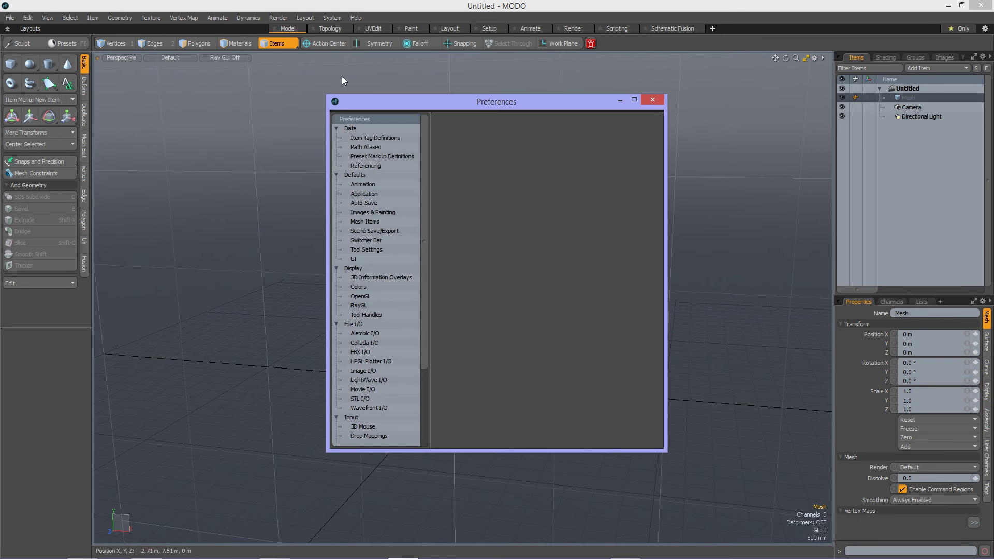
{"action": "left_click", "coordinate": [658, 104]}
{"action": "left_click", "coordinate": [10, 17]}
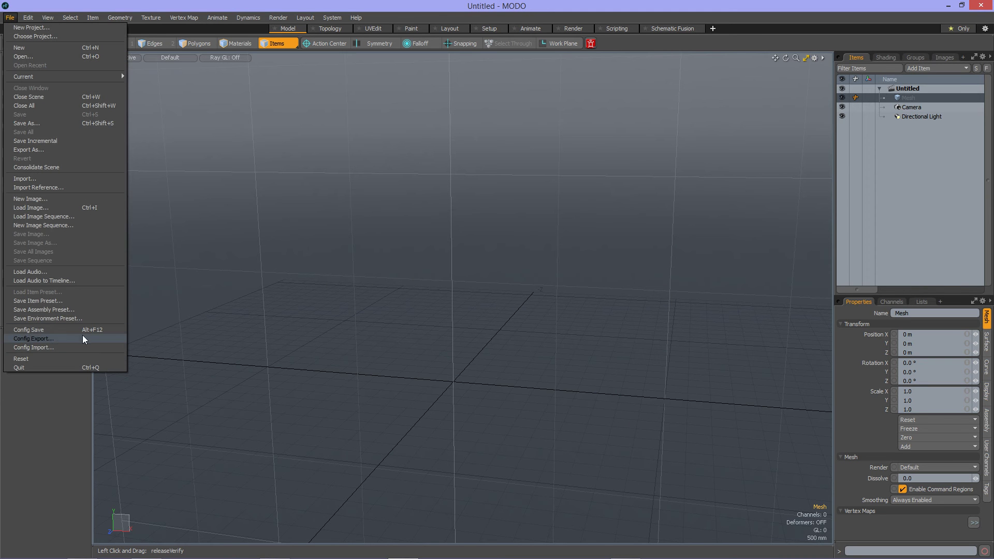
{"action": "left_click", "coordinate": [566, 273]}
{"action": "left_click_drag", "start_coordinate": [566, 272], "coordinate": [543, 253], "text": "alt"}
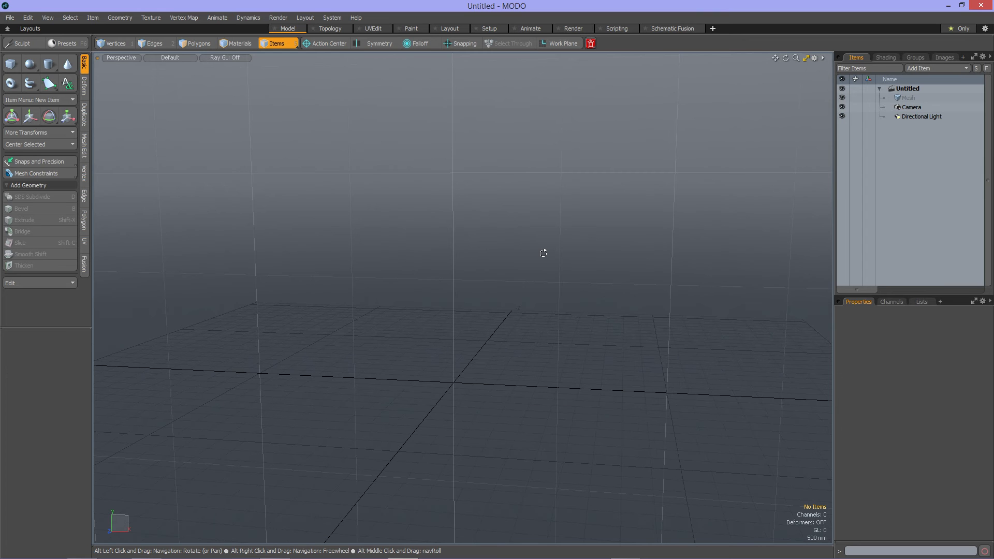
{"action": "left_click_drag", "start_coordinate": [542, 253], "coordinate": [534, 265], "text": "alt"}
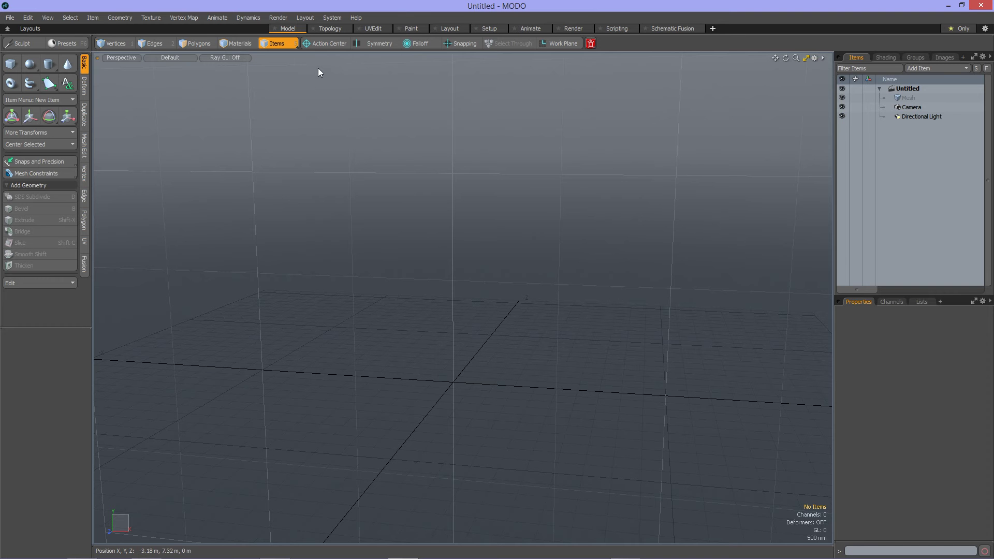
Open a new empty layout window, move it over the 3D view and enlarge it to cover most of that view.
{"action": "left_click", "coordinate": [304, 18]}
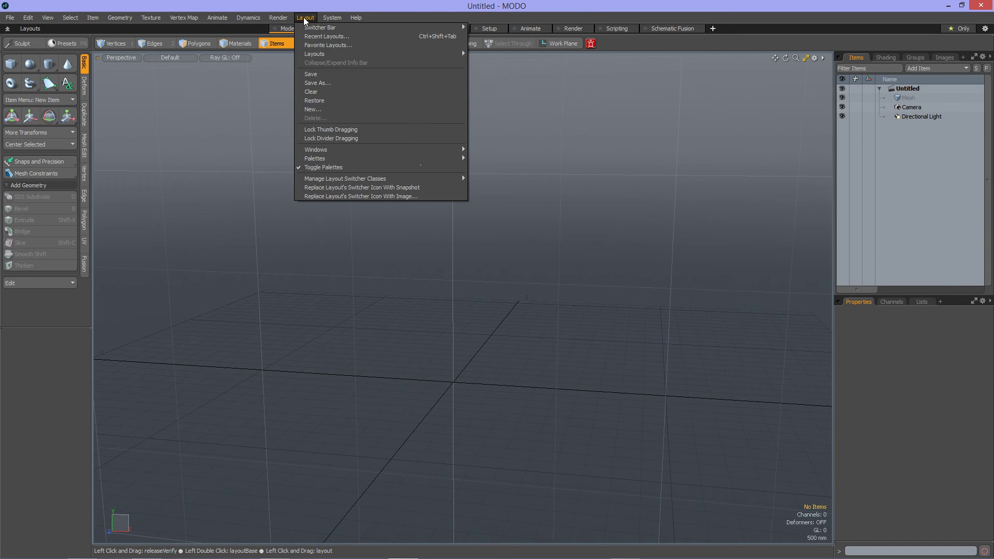
{"action": "mouse_move", "coordinate": [339, 149]}
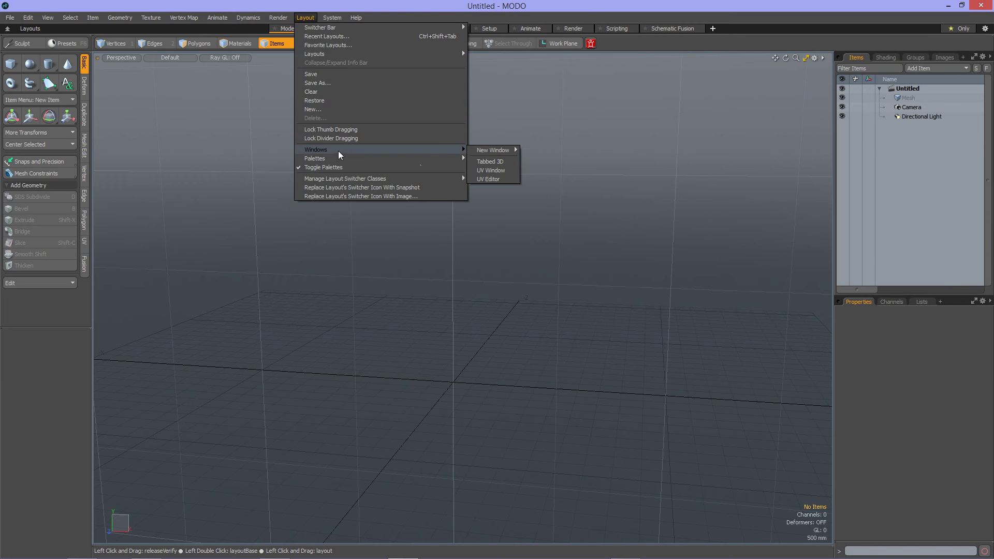
{"action": "mouse_move", "coordinate": [489, 151]}
{"action": "left_click", "coordinate": [552, 150]}
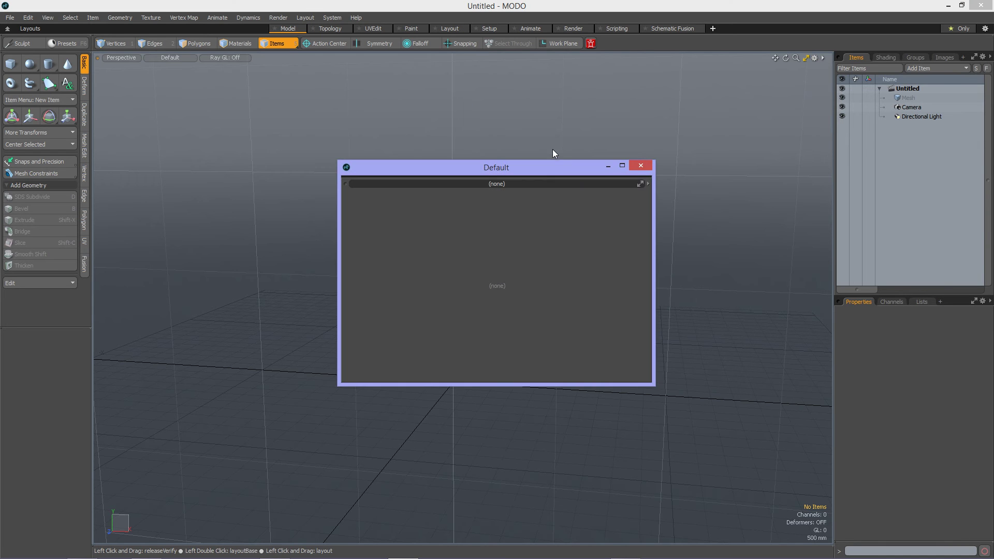
{"action": "left_click_drag", "start_coordinate": [550, 169], "coordinate": [349, 50]}
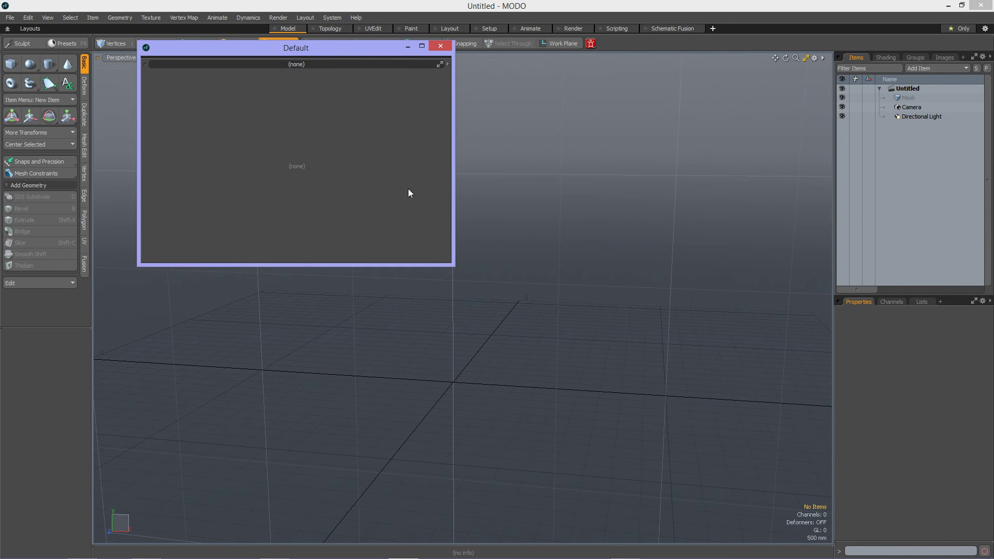
{"action": "left_click_drag", "start_coordinate": [451, 263], "coordinate": [762, 500]}
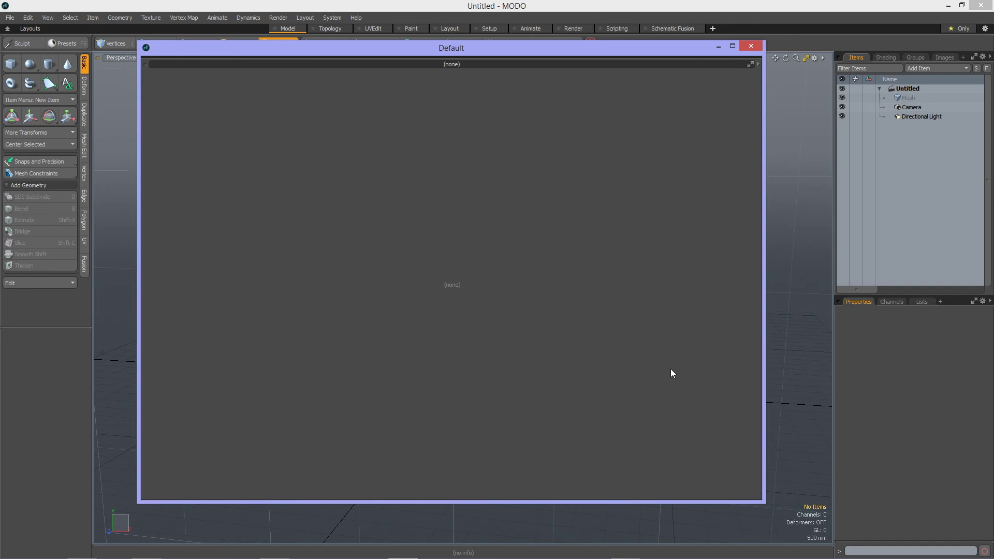
Make the new window's empty viewport a Viewport Group and split it into two side-by-side panes.
{"action": "left_click", "coordinate": [759, 64]}
{"action": "mouse_move", "coordinate": [773, 266]}
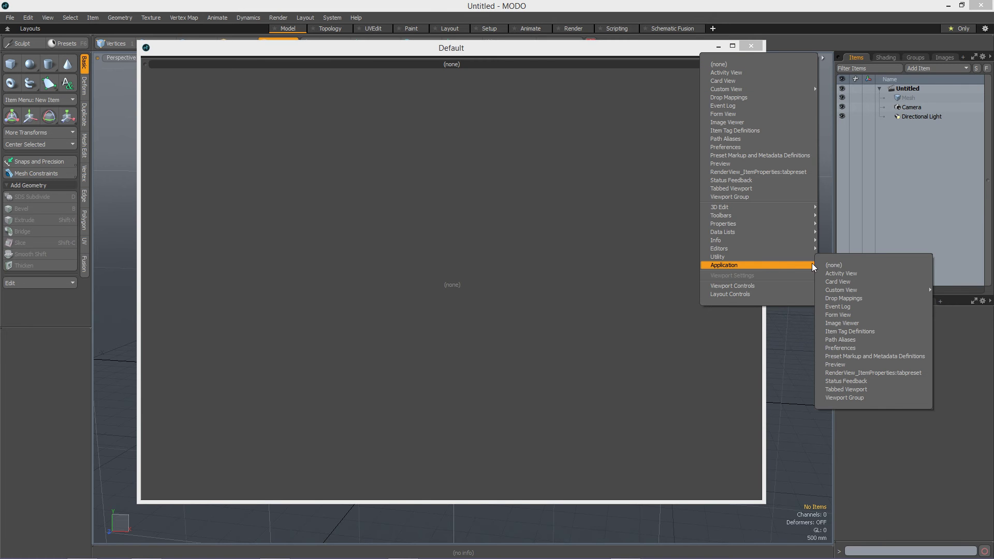
{"action": "left_click", "coordinate": [862, 397]}
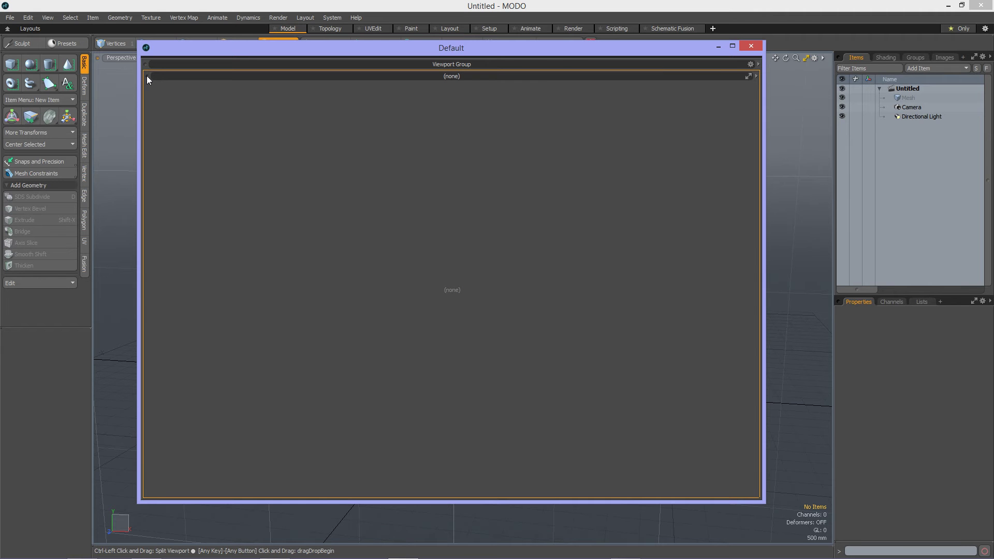
{"action": "left_click_drag", "start_coordinate": [147, 75], "coordinate": [274, 98], "text": "ctrl"}
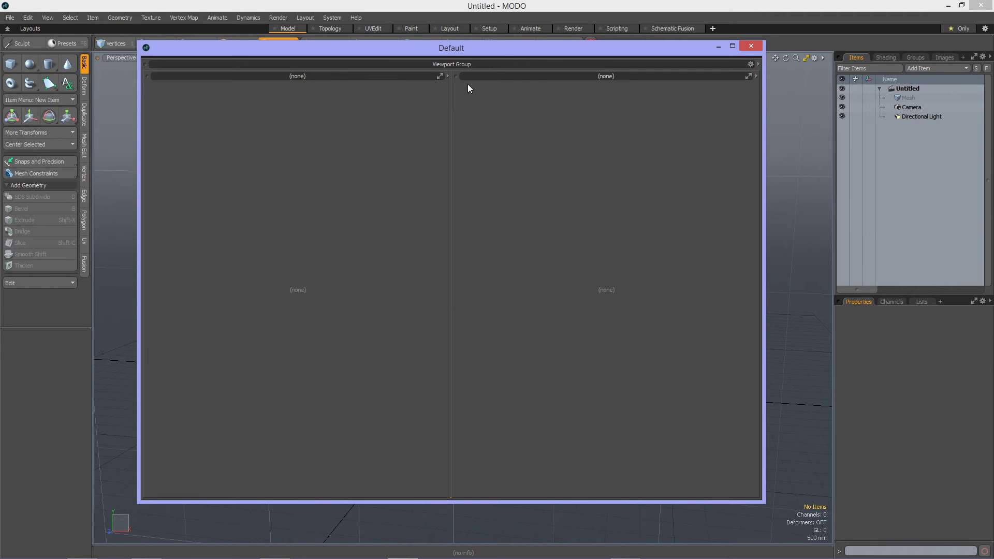
Turn both side-by-side panes into Viewport Groups and split each one into an upper and a lower pane.
{"action": "left_click", "coordinate": [446, 76]}
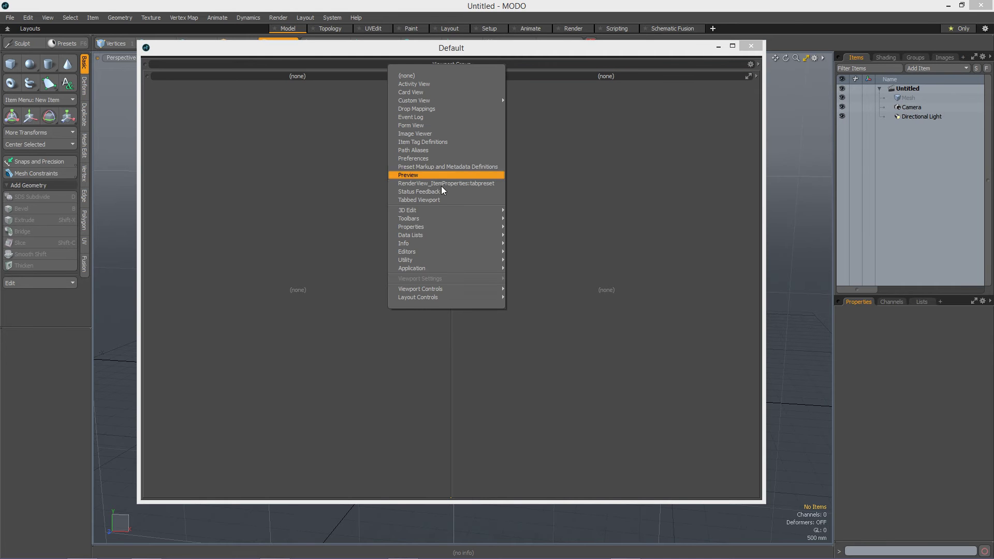
{"action": "mouse_move", "coordinate": [437, 269]}
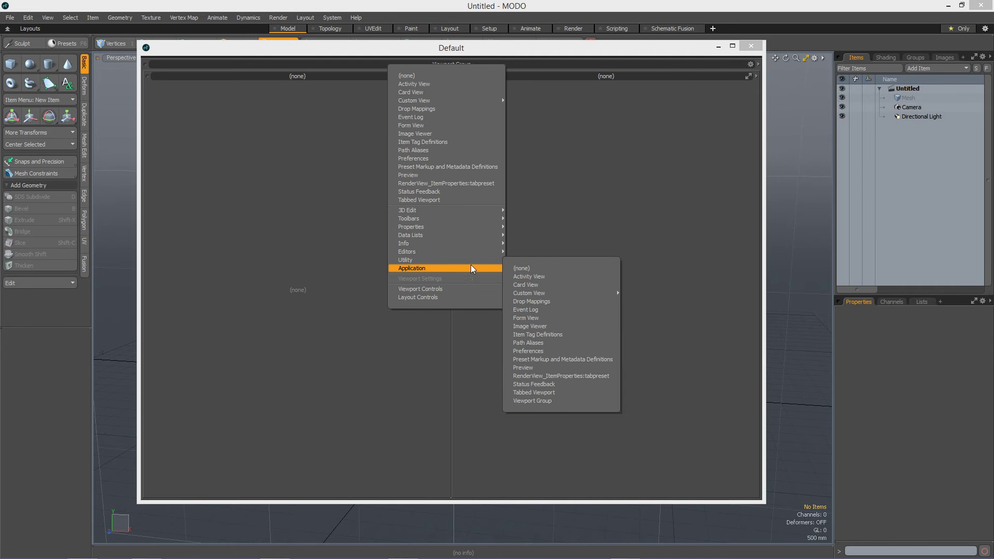
{"action": "left_click", "coordinate": [546, 402]}
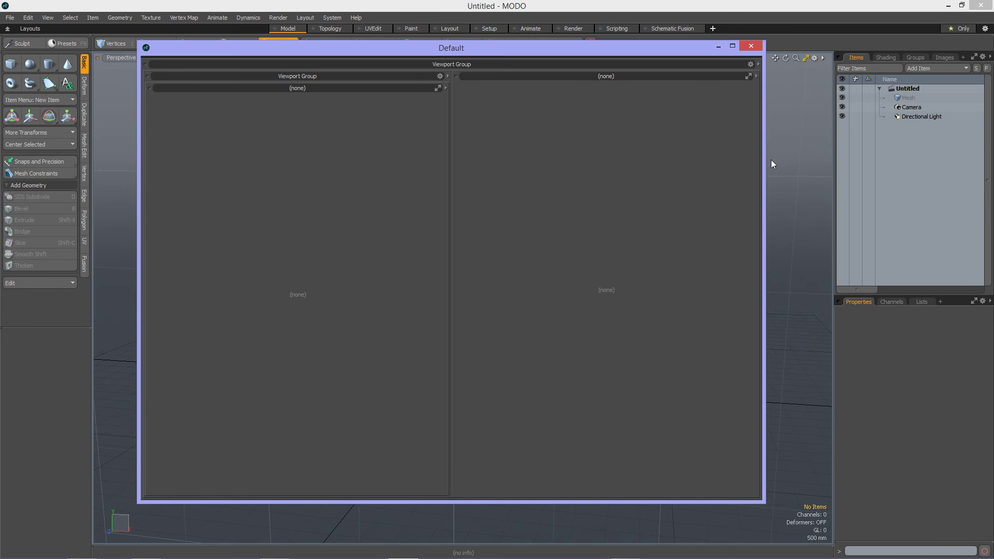
{"action": "left_click", "coordinate": [756, 76]}
{"action": "mouse_move", "coordinate": [759, 272]}
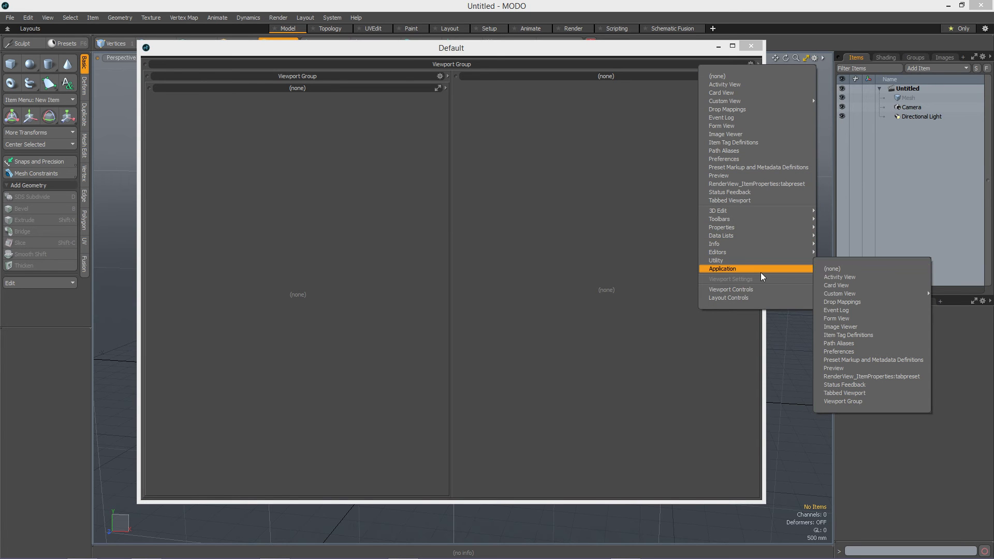
{"action": "left_click", "coordinate": [836, 399]}
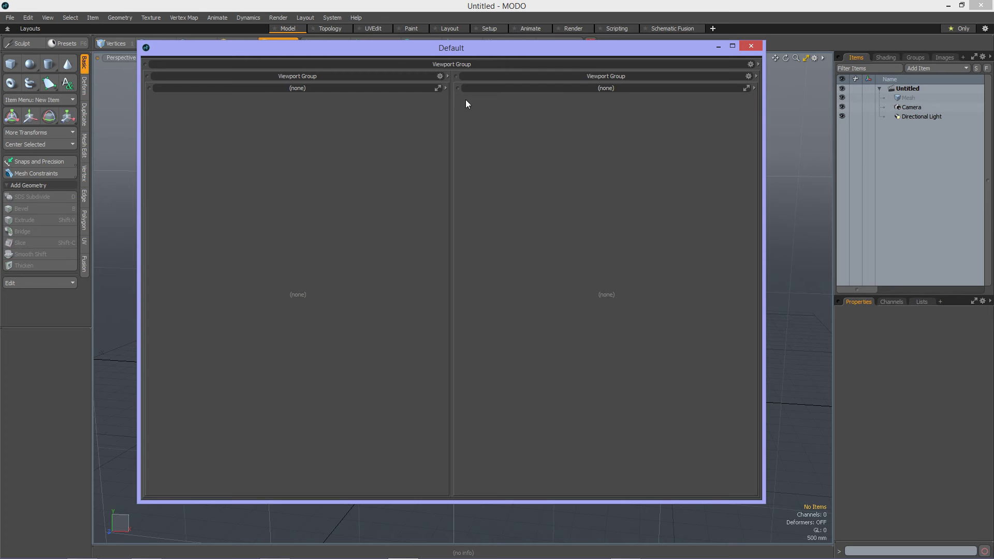
{"action": "left_click_drag", "start_coordinate": [469, 109], "coordinate": [470, 170], "text": "ctrl"}
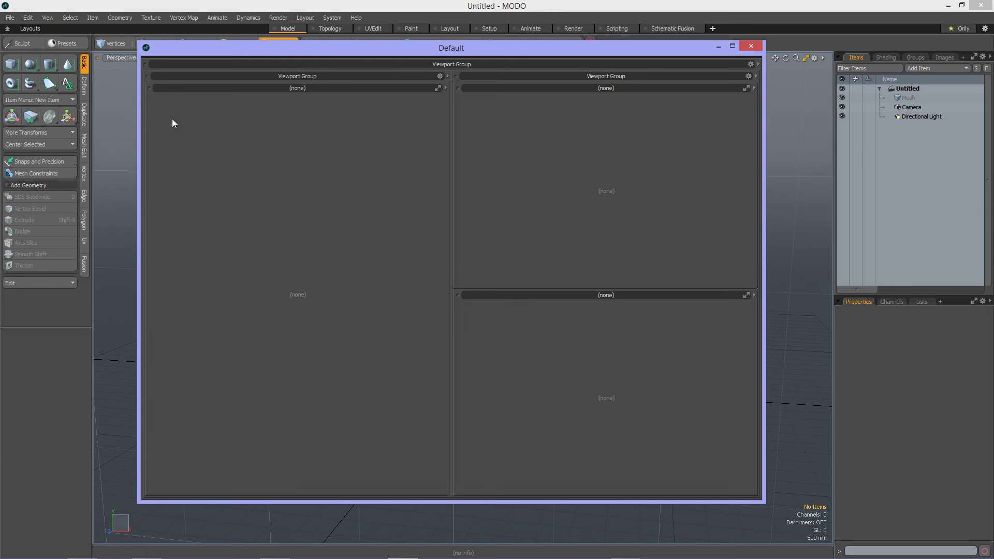
{"action": "left_click_drag", "start_coordinate": [151, 87], "coordinate": [173, 179], "text": "ctrl"}
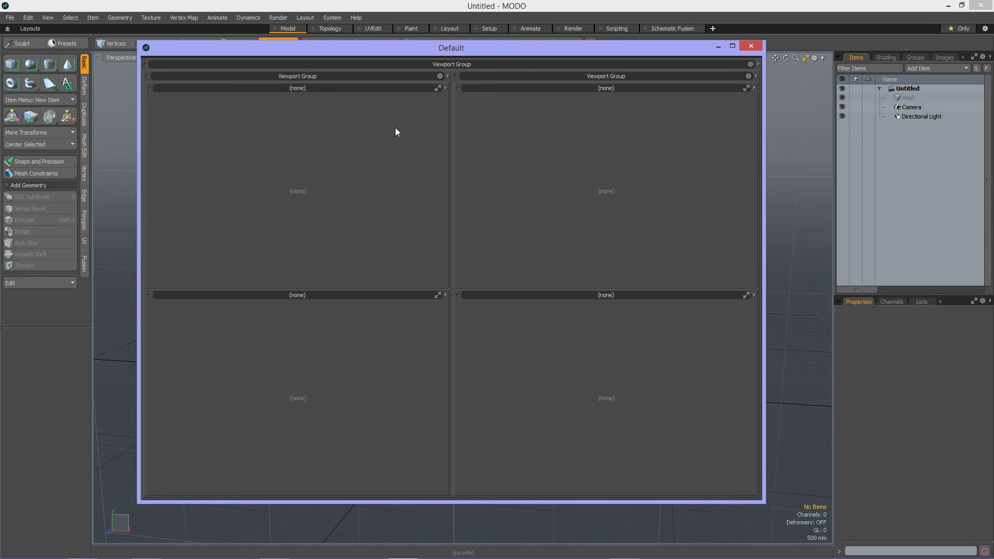
Assign the modo Tools toolbar to the upper-left pane and Item Properties to the lower-left pane.
{"action": "left_click", "coordinate": [445, 88]}
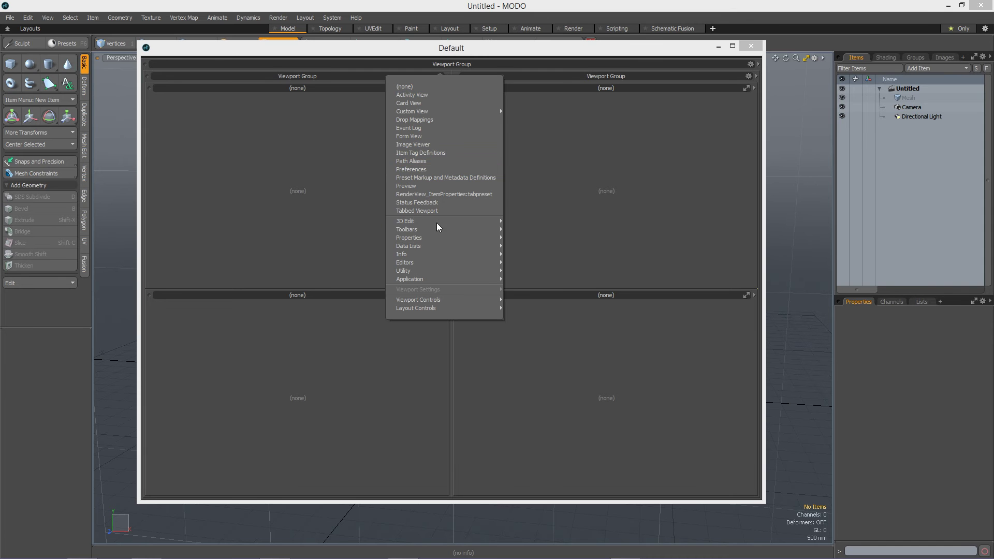
{"action": "mouse_move", "coordinate": [443, 227]}
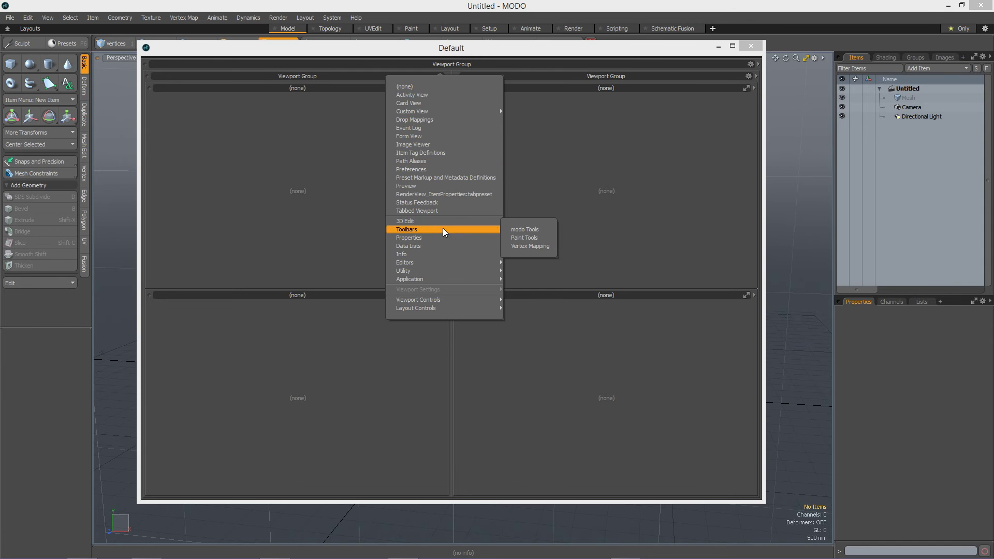
{"action": "left_click", "coordinate": [524, 229]}
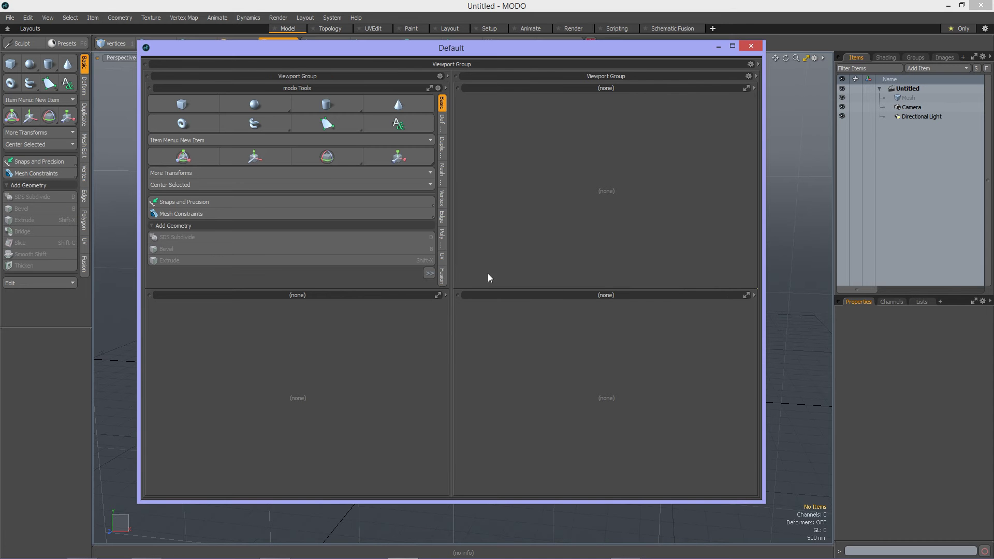
{"action": "left_click", "coordinate": [445, 294]}
{"action": "mouse_move", "coordinate": [438, 445]}
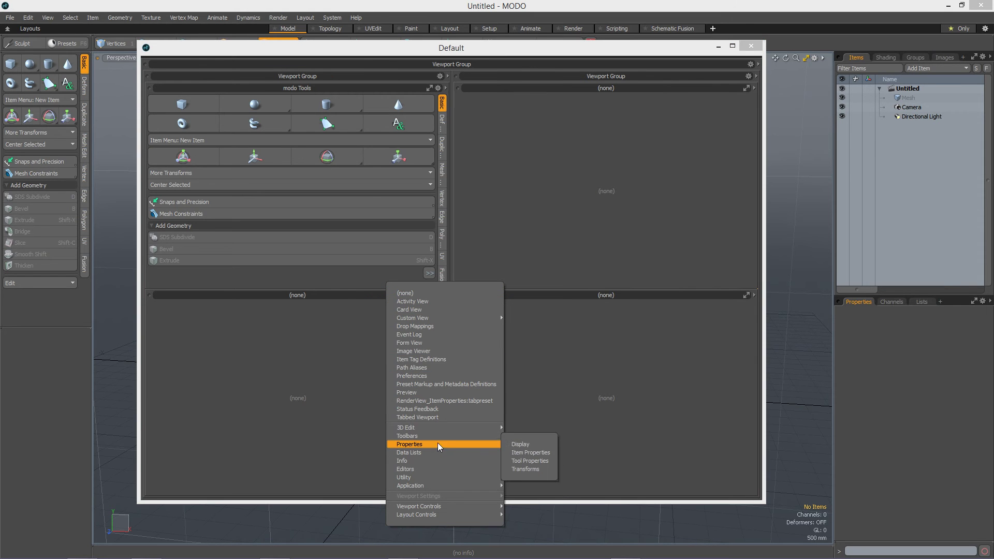
{"action": "left_click", "coordinate": [529, 453]}
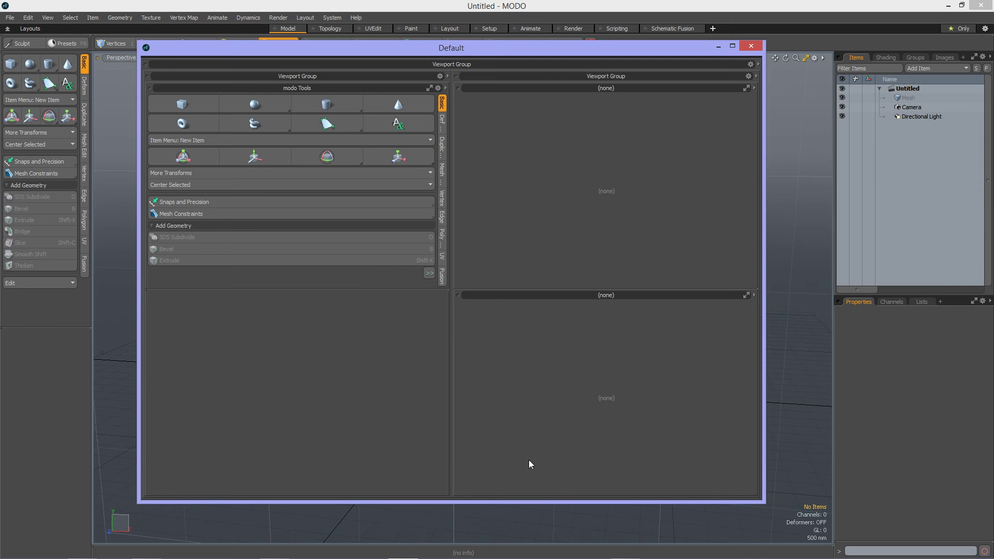
Minimize the headers of the modo Tools pane and of the left Viewport Group.
{"action": "left_click", "coordinate": [149, 89]}
{"action": "left_click", "coordinate": [156, 166]}
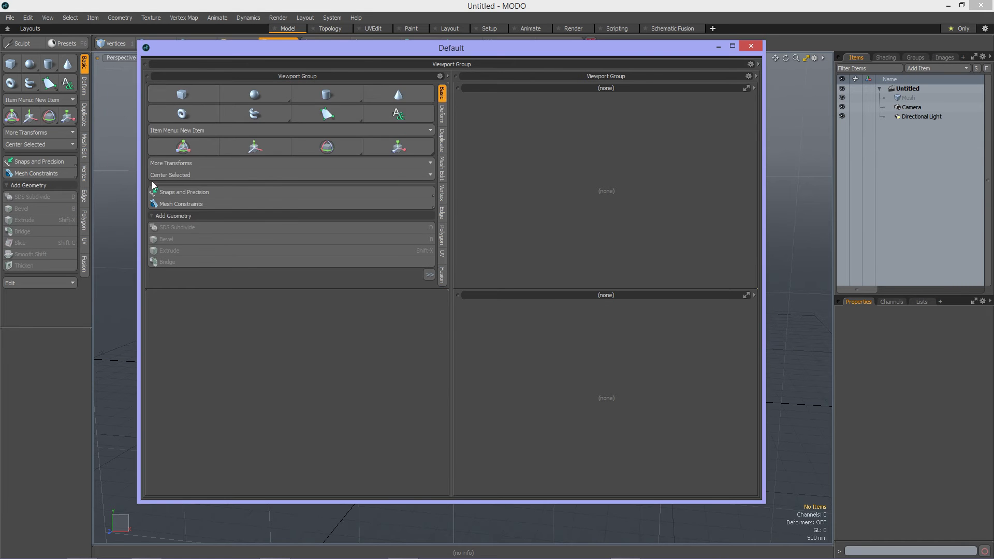
{"action": "left_click", "coordinate": [147, 76]}
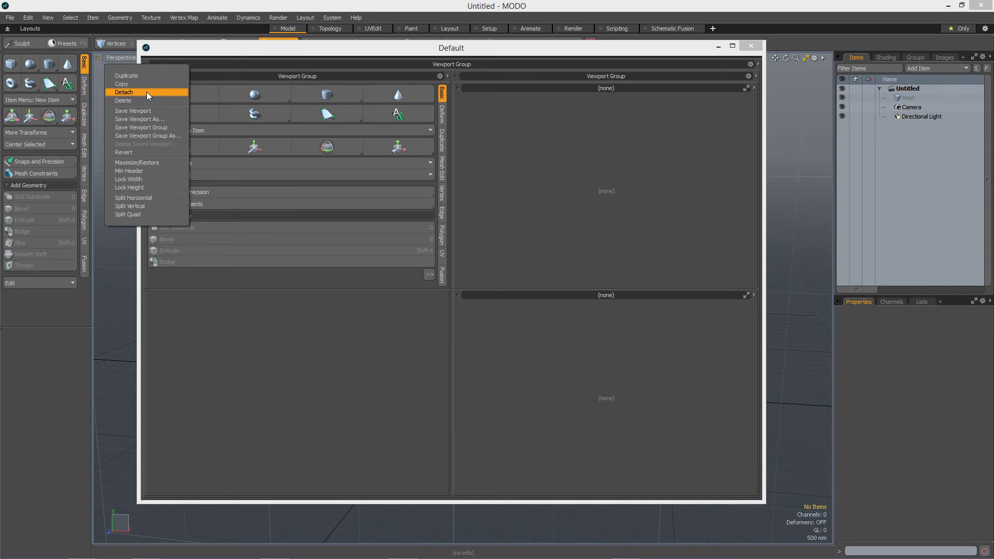
{"action": "left_click", "coordinate": [141, 170]}
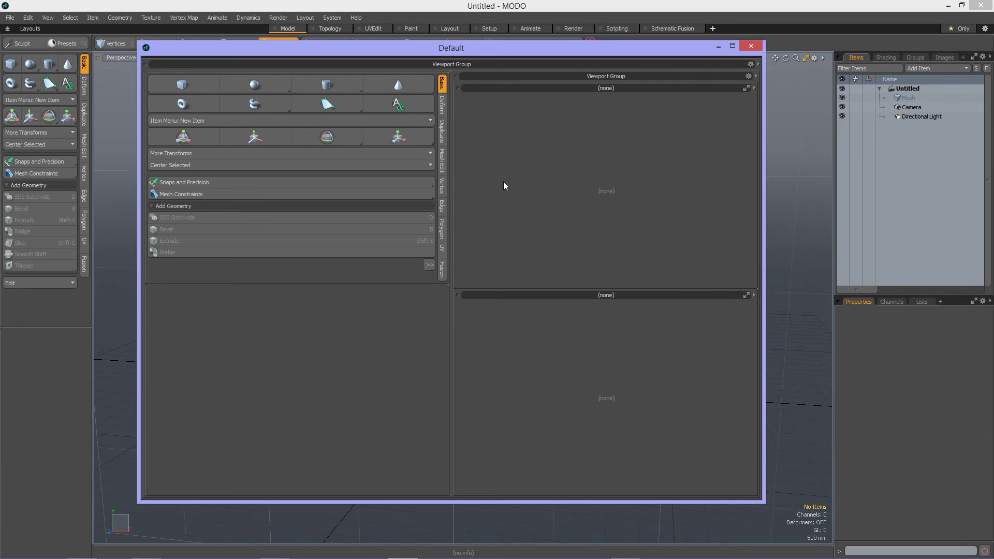
Assign the Model Quad 3D view to the upper-right pane.
{"action": "left_click", "coordinate": [755, 88]}
{"action": "mouse_move", "coordinate": [751, 222]}
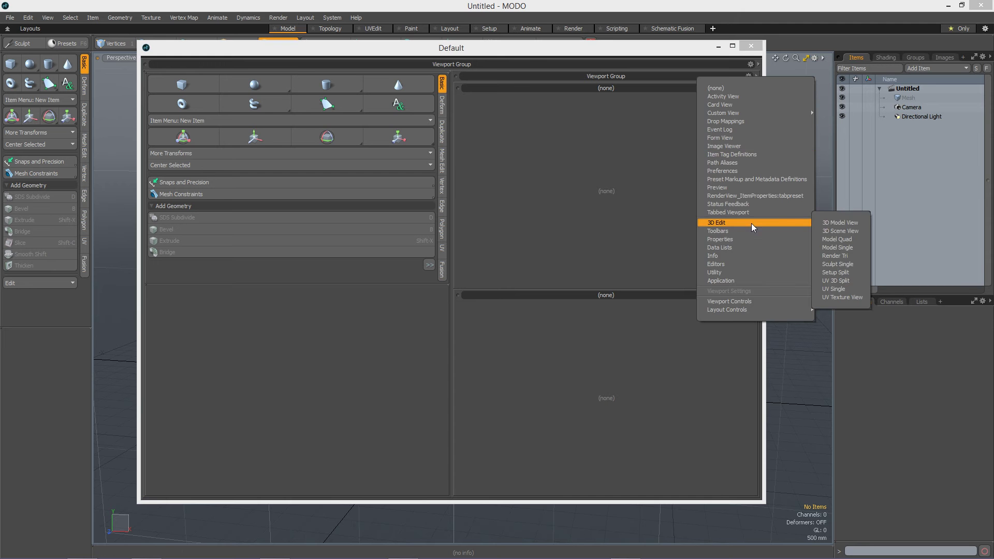
{"action": "left_click", "coordinate": [845, 239]}
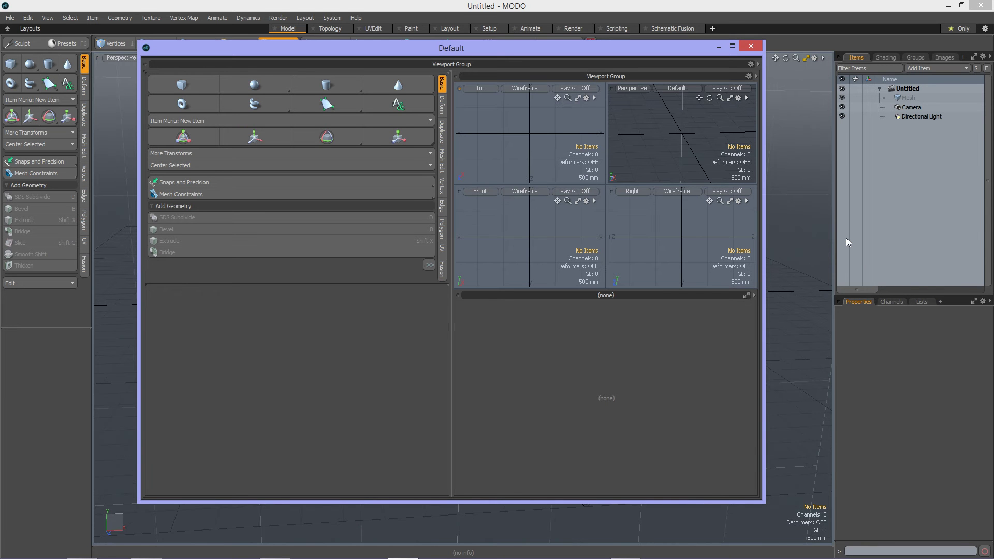
Assign Status Feedback to the lower-right pane and minimize that pane's header.
{"action": "left_click", "coordinate": [754, 295]}
{"action": "left_click", "coordinate": [730, 410]}
{"action": "right_click", "coordinate": [456, 295]}
{"action": "left_click", "coordinate": [454, 388]}
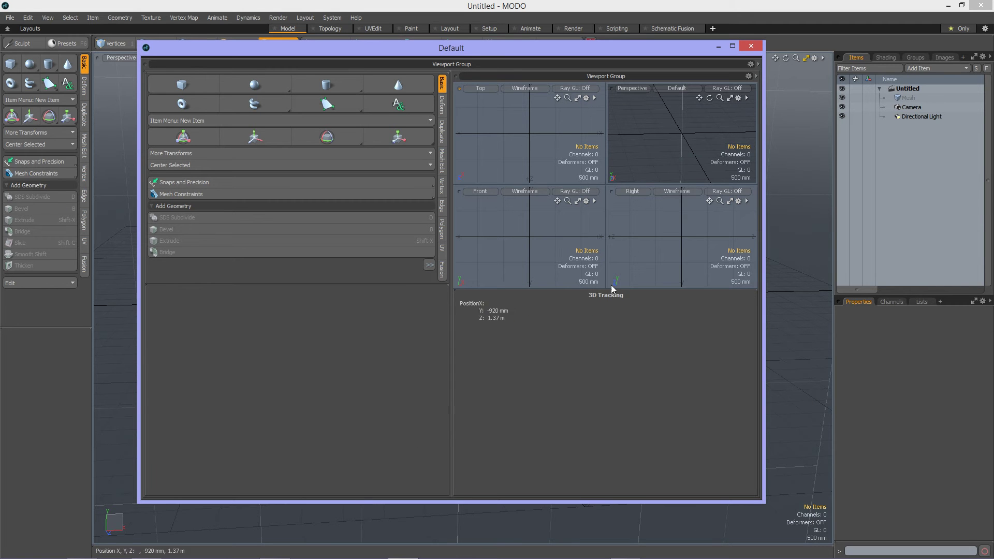
Shrink the Status Feedback pane to a thin strip below the quad view and minimize the right Viewport Group's header.
{"action": "left_click_drag", "start_coordinate": [612, 291], "coordinate": [615, 484]}
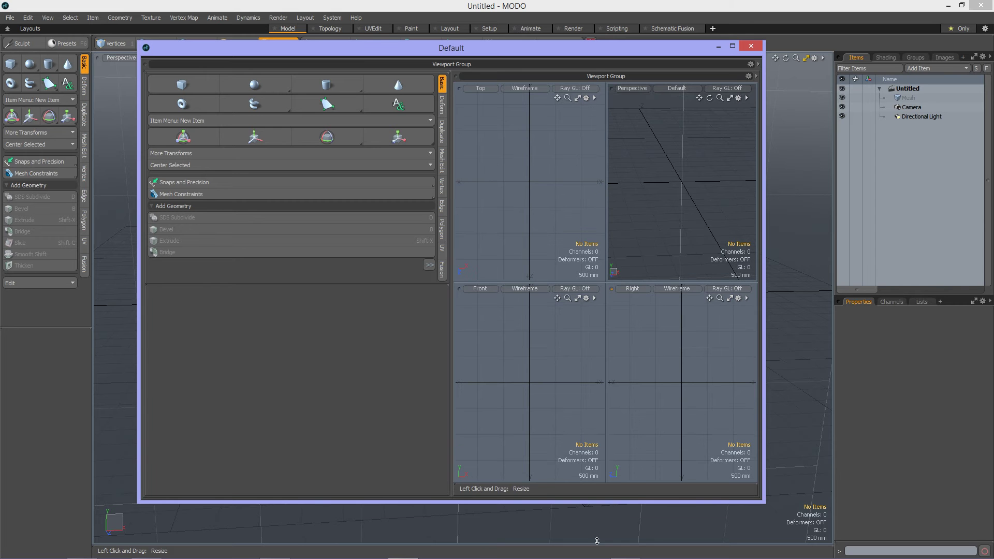
{"action": "right_click", "coordinate": [456, 76]}
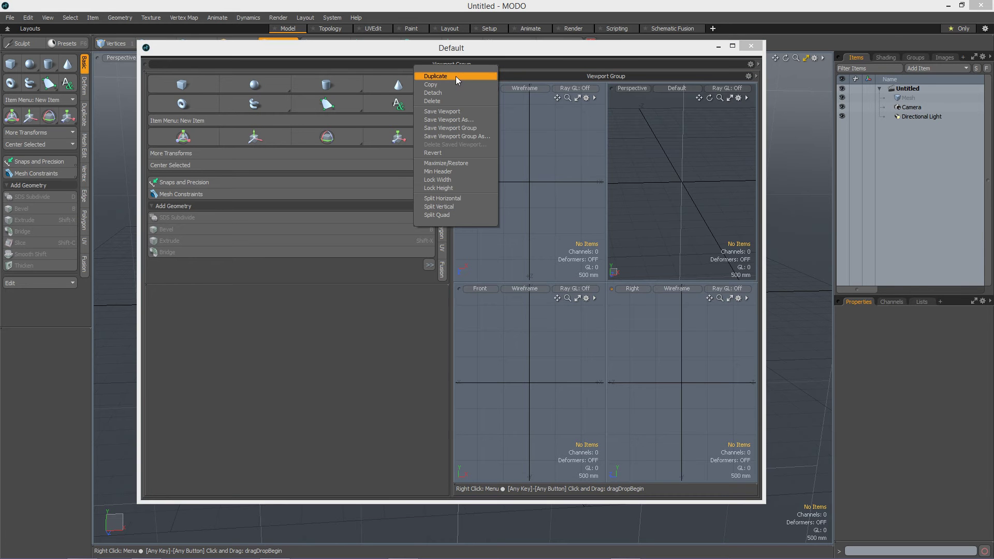
{"action": "left_click", "coordinate": [448, 164]}
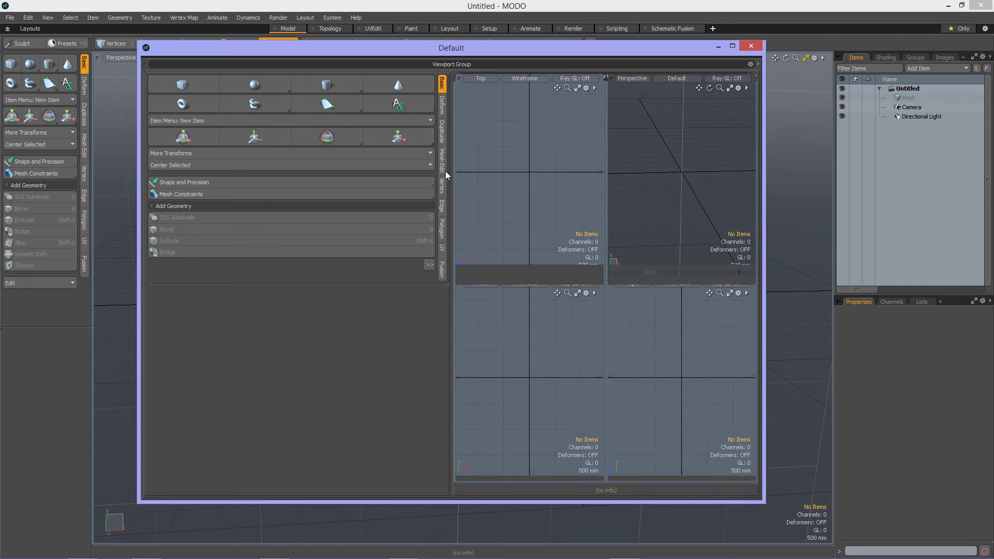
Minimize the header of the outermost Viewport Group that encloses the whole custom layout.
{"action": "right_click", "coordinate": [145, 63]}
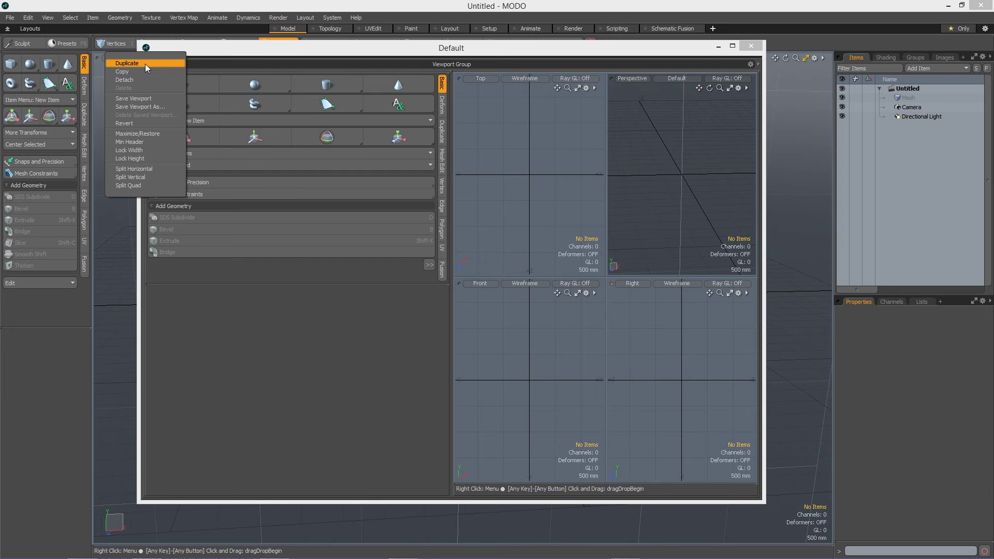
{"action": "left_click", "coordinate": [144, 141]}
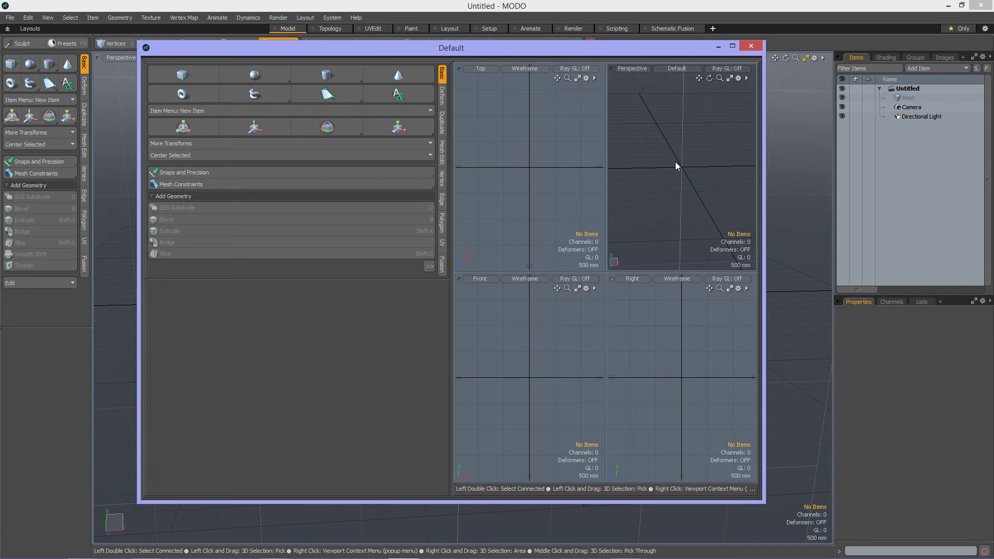
Try the quad 3D view by switching between the four views and a single perspective, and orbit the perspective view.
{"action": "key", "text": "ctrl+space"}
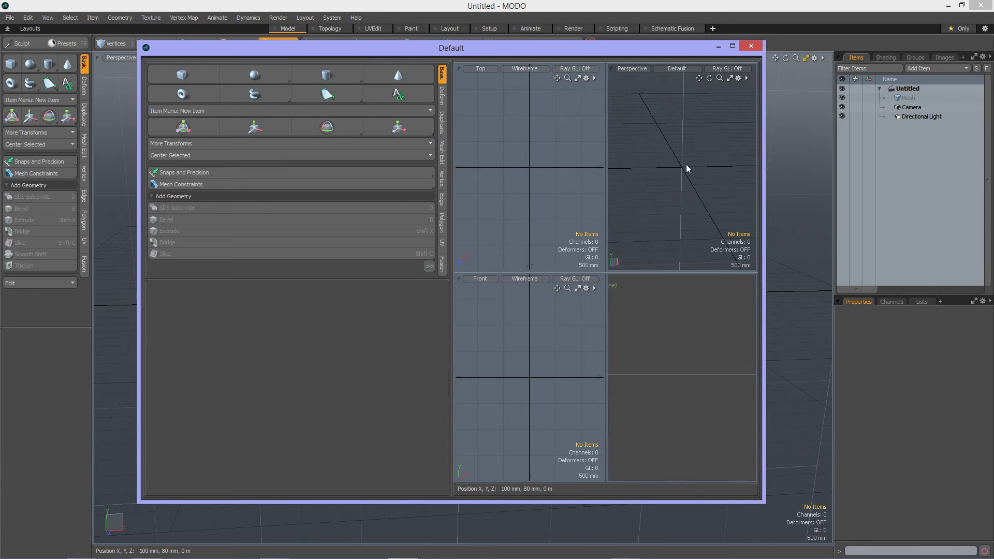
{"action": "key", "text": "ctrl+space"}
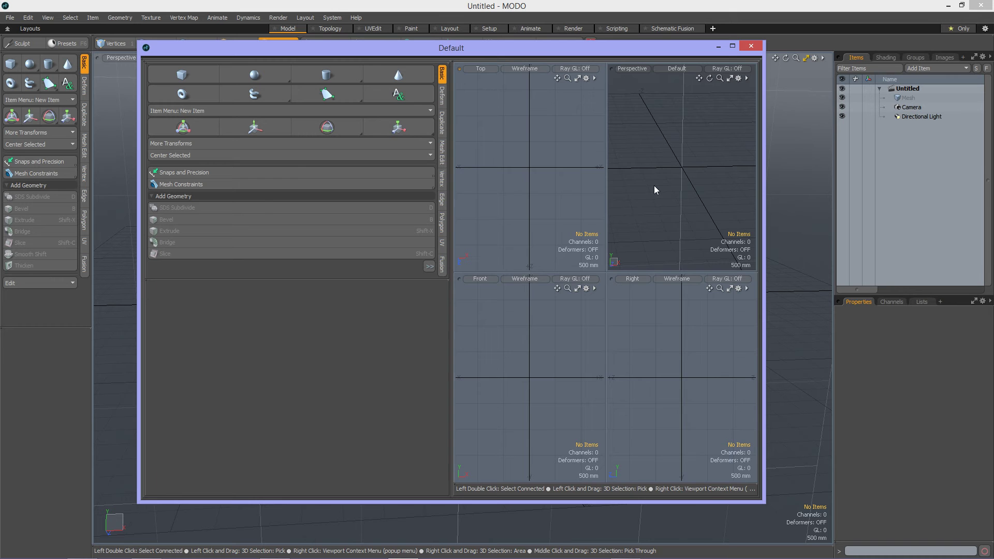
{"action": "key", "text": "ctrl+space"}
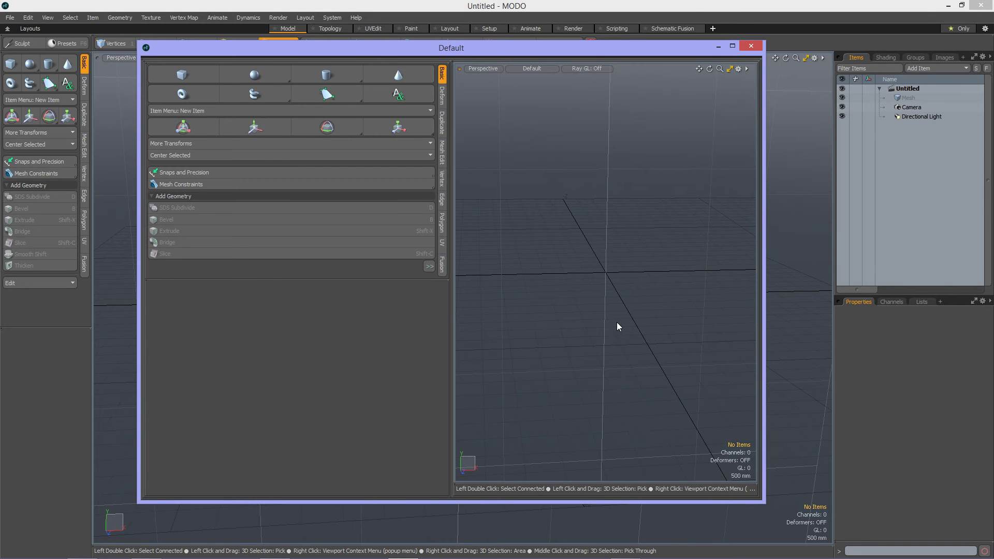
{"action": "key", "text": "ctrl+space"}
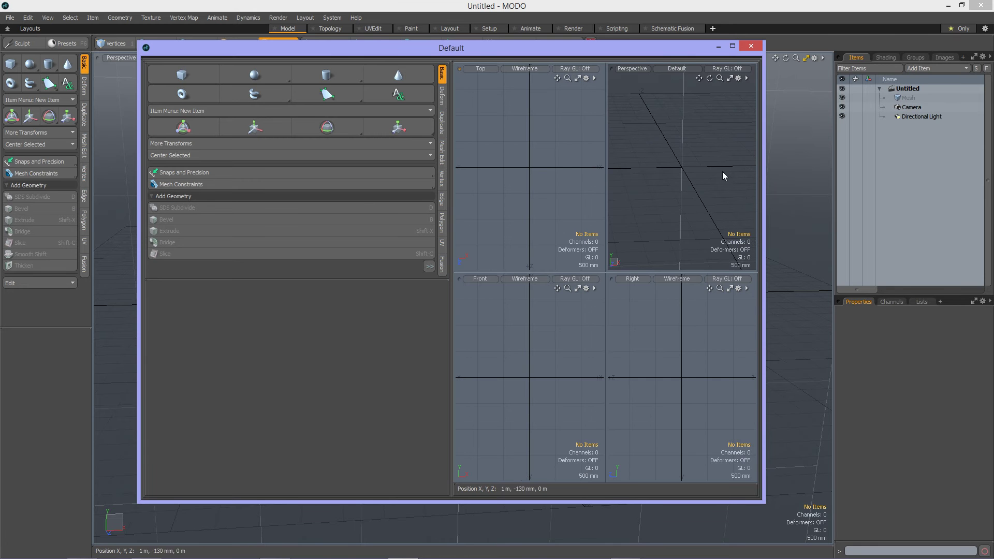
{"action": "left_click_drag", "start_coordinate": [671, 174], "coordinate": [687, 171], "text": "alt"}
{"action": "key", "text": "1"}
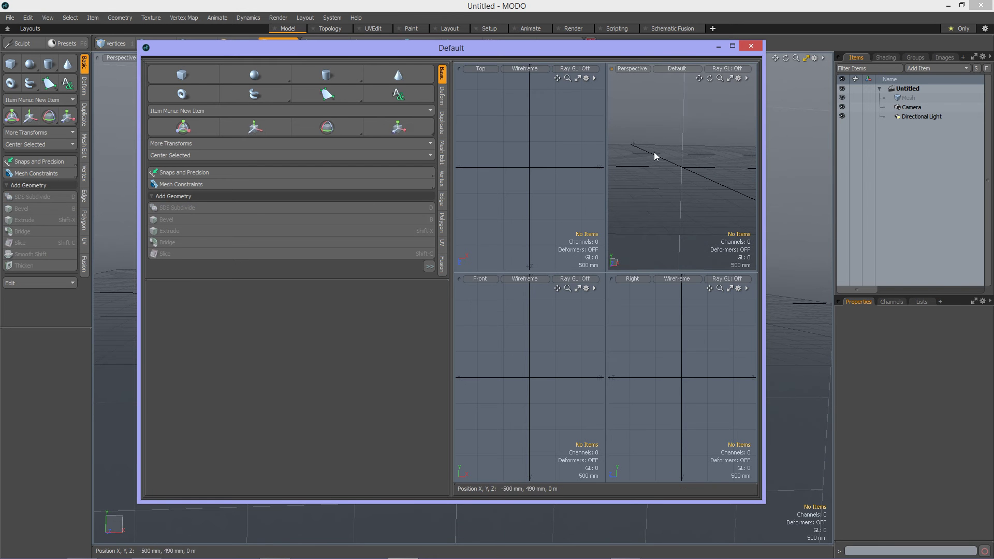
Save the outermost viewport as deleteMe1 in the Application category and check for it in the list of available viewports.
{"action": "left_click", "coordinate": [761, 59]}
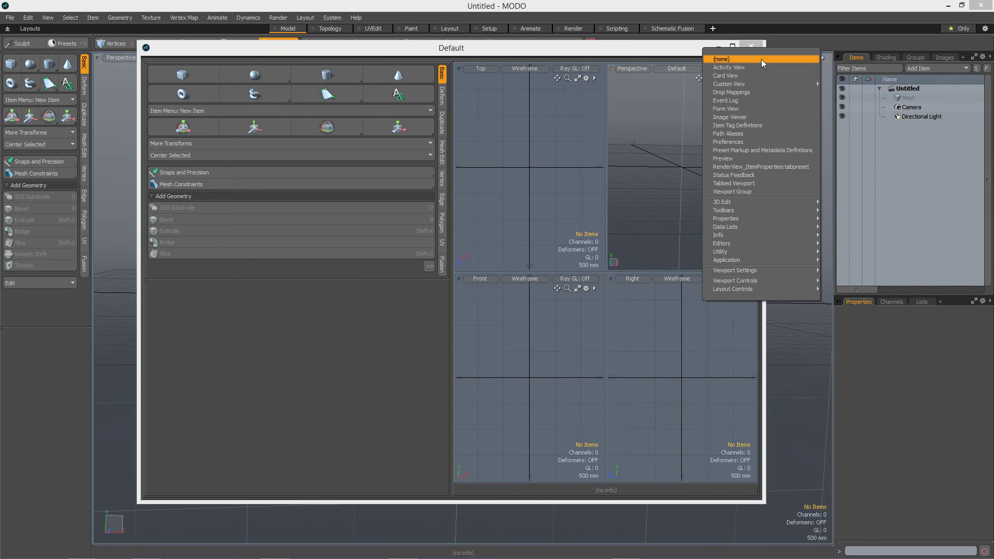
{"action": "mouse_move", "coordinate": [773, 282]}
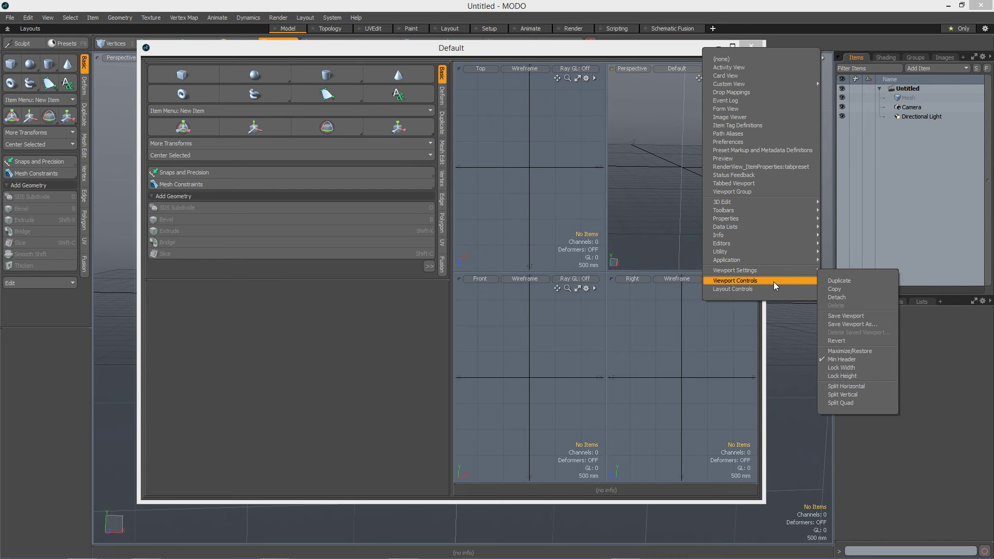
{"action": "left_click", "coordinate": [863, 324]}
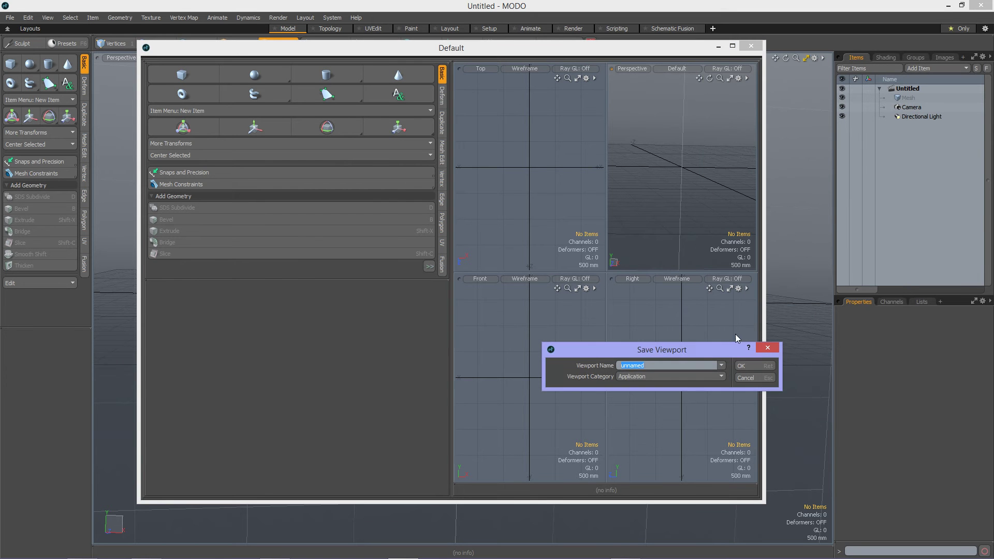
{"action": "type", "text": "deleteMe1"}
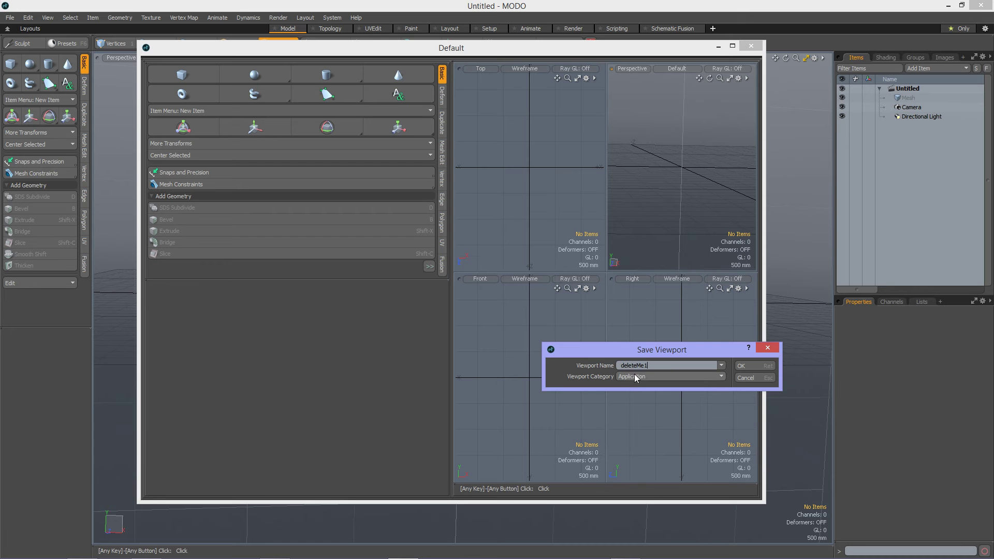
{"action": "left_click", "coordinate": [746, 363]}
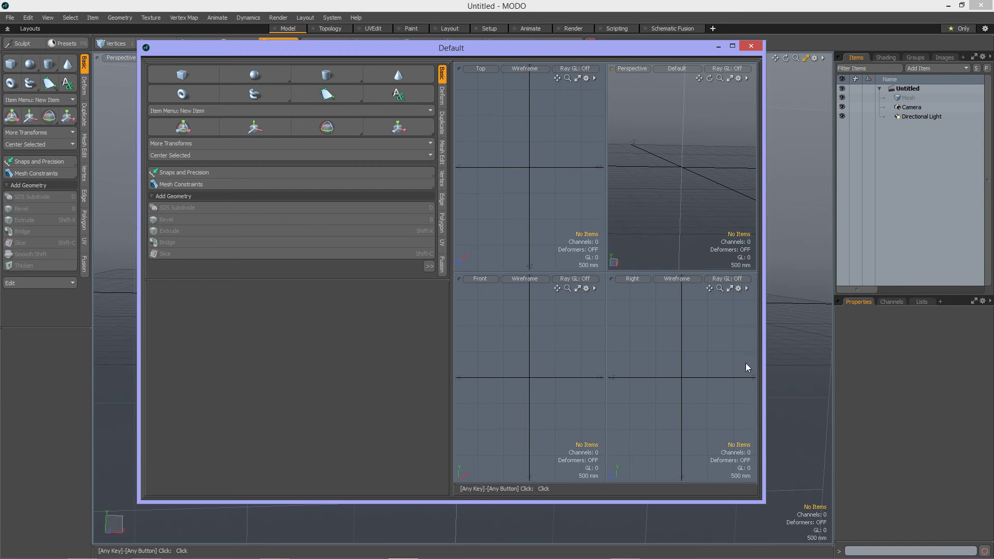
{"action": "right_click", "coordinate": [761, 58]}
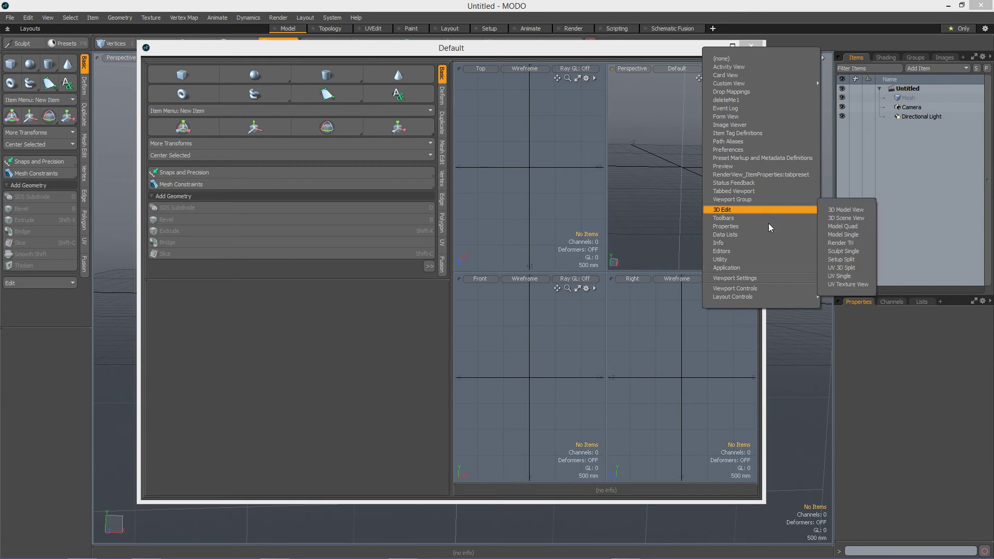
{"action": "mouse_move", "coordinate": [759, 270]}
{"action": "left_click", "coordinate": [535, 48]}
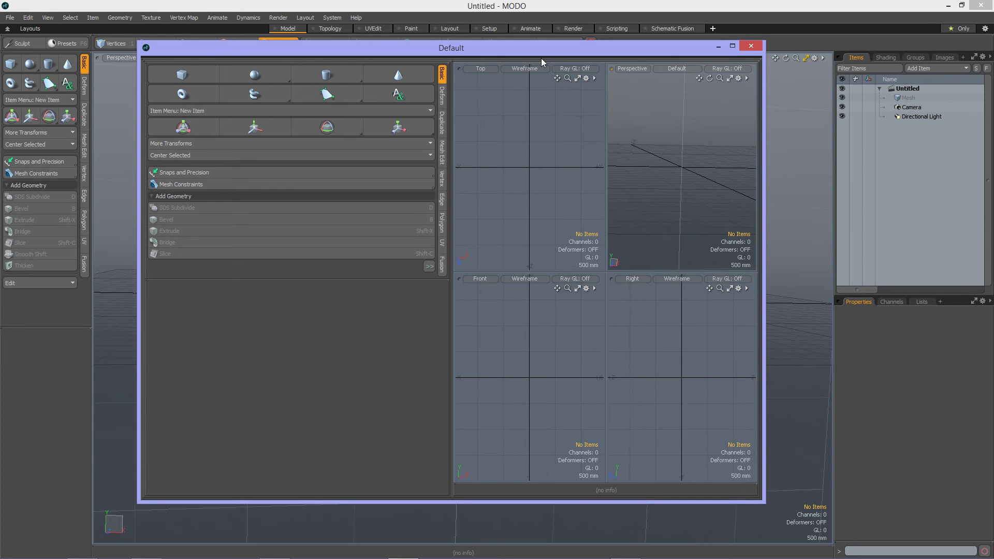
Export a config fragment to a file named deleteMe1 in the Configs folder, with the fragment set to Layouts.
{"action": "left_click", "coordinate": [9, 18]}
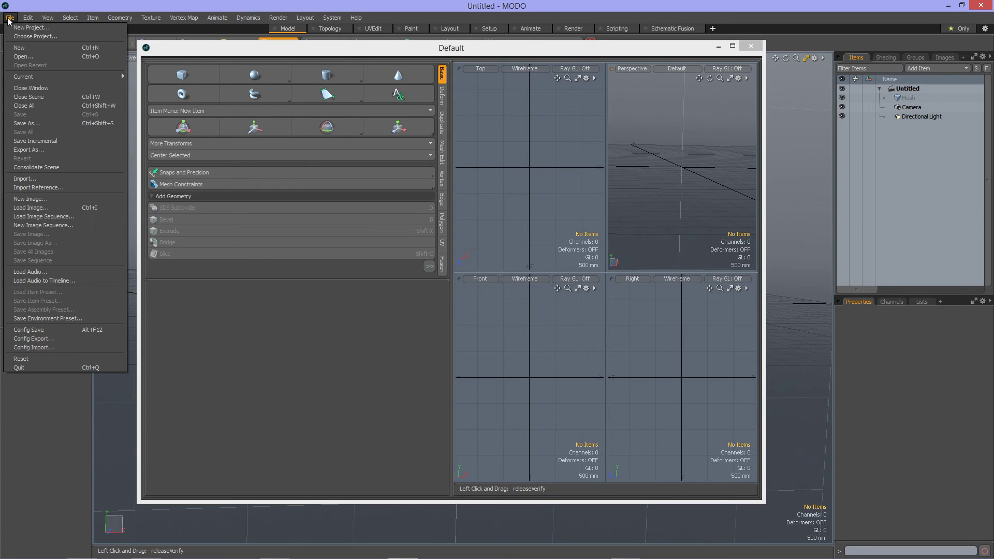
{"action": "left_click", "coordinate": [77, 337]}
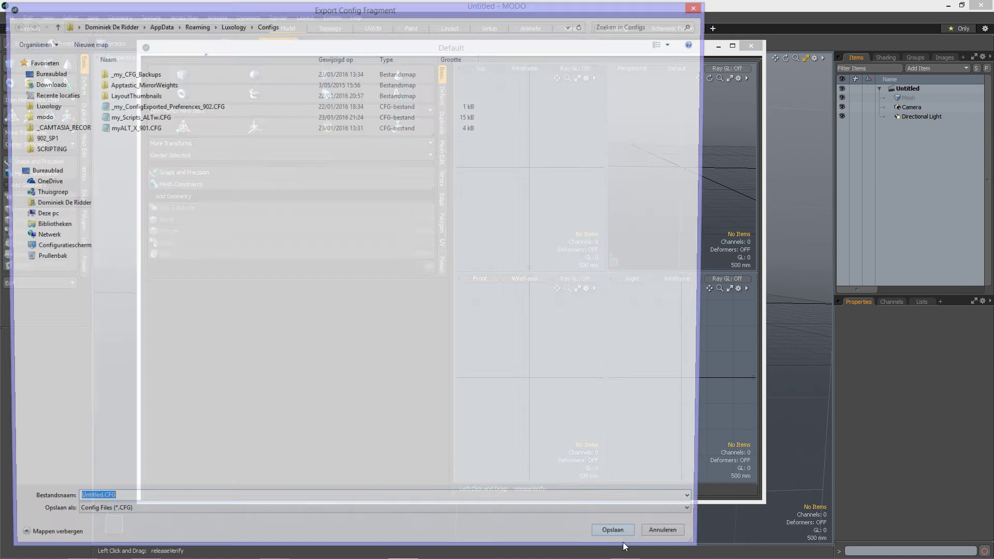
{"action": "type", "text": "d"}
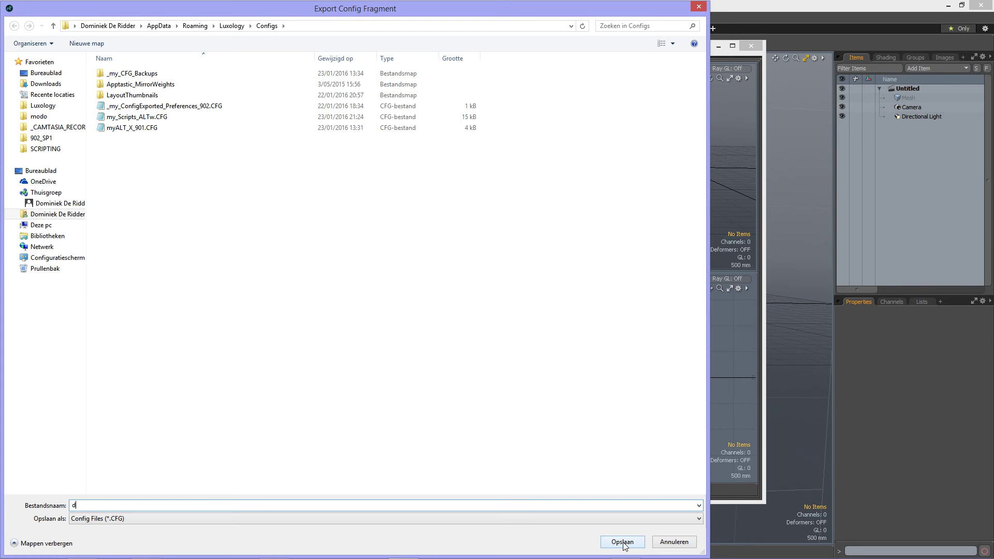
{"action": "type", "text": "eleteMe1"}
{"action": "left_click", "coordinate": [622, 543]}
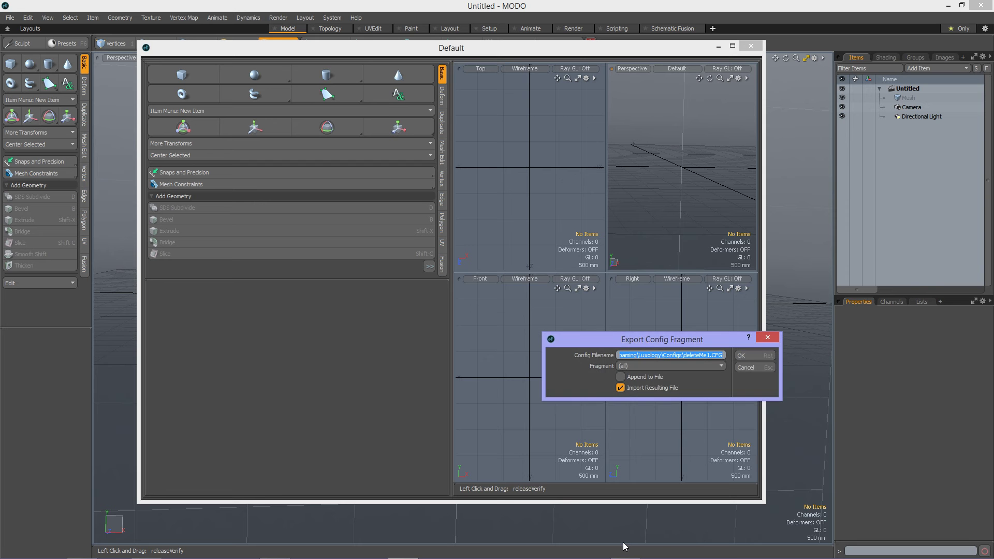
{"action": "left_click_drag", "start_coordinate": [666, 342], "coordinate": [470, 245]}
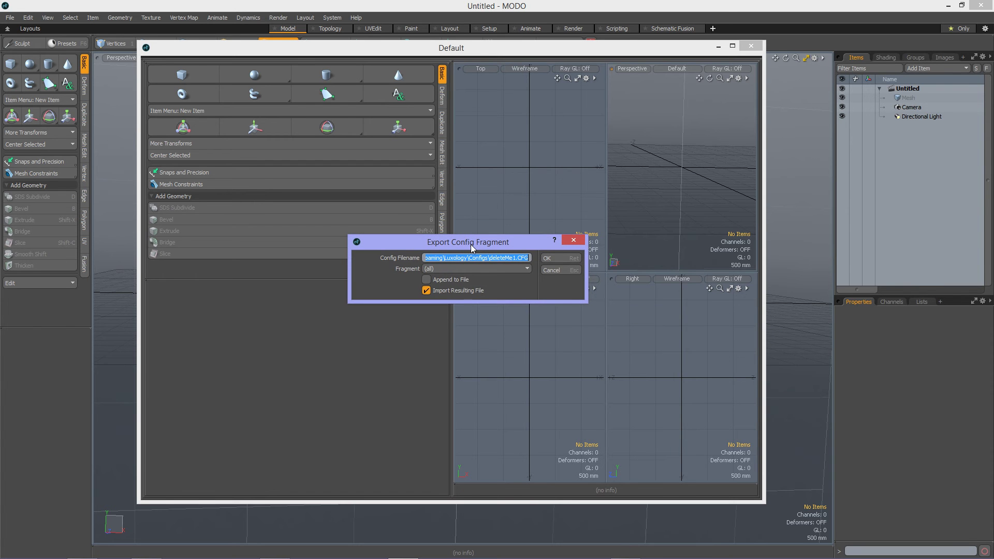
{"action": "left_click", "coordinate": [452, 269]}
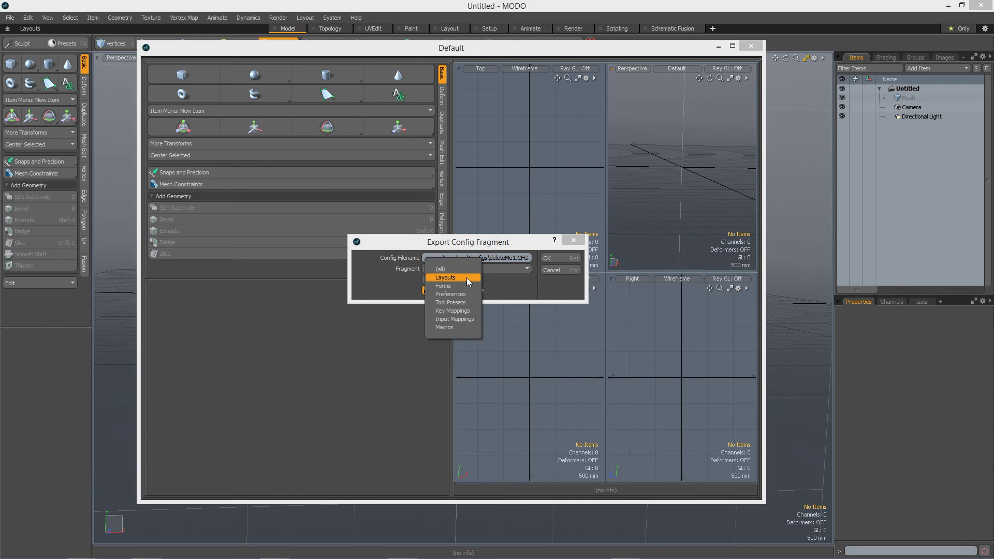
{"action": "left_click", "coordinate": [467, 277]}
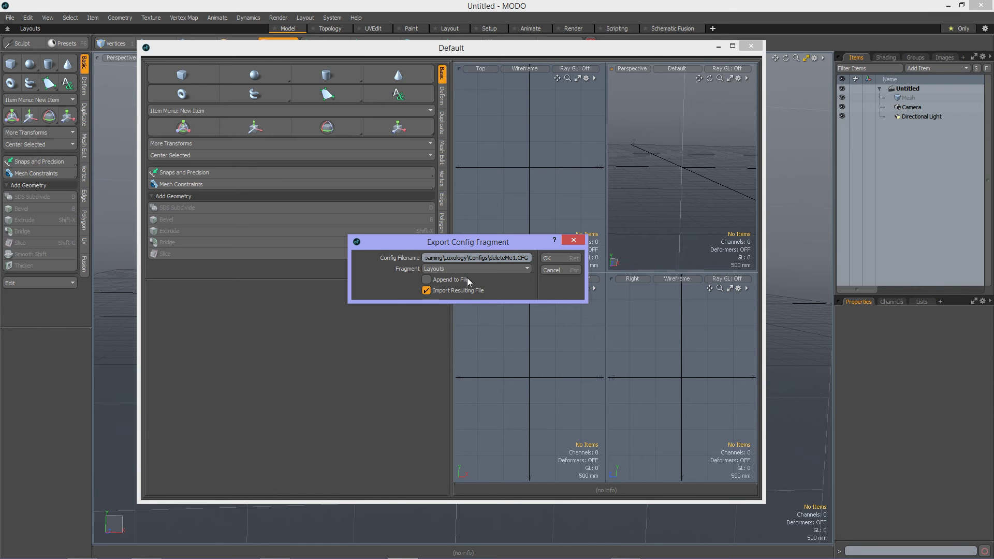
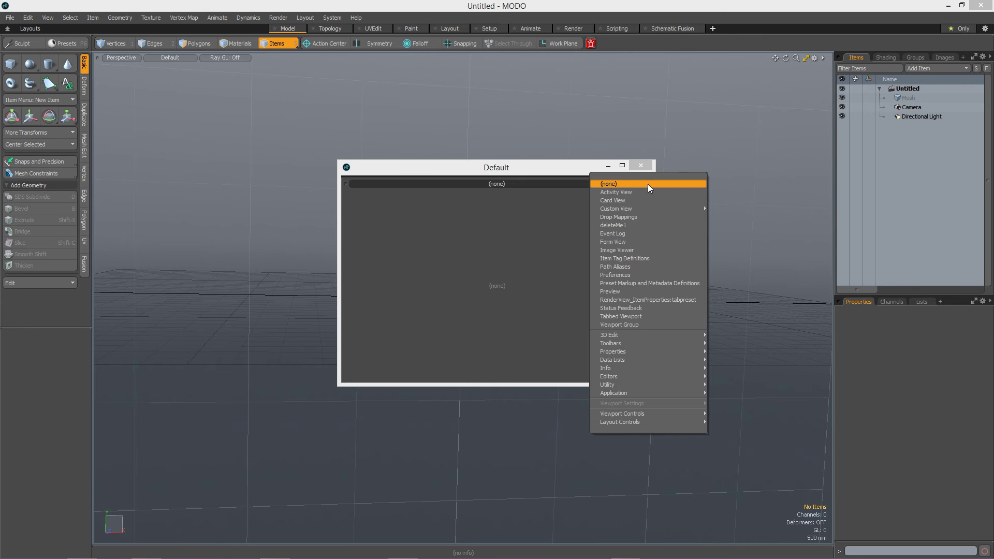
Assign a Viewport Group to the new empty window, enlarge the window and move it to the middle of the workspace.
{"action": "mouse_move", "coordinate": [653, 396]}
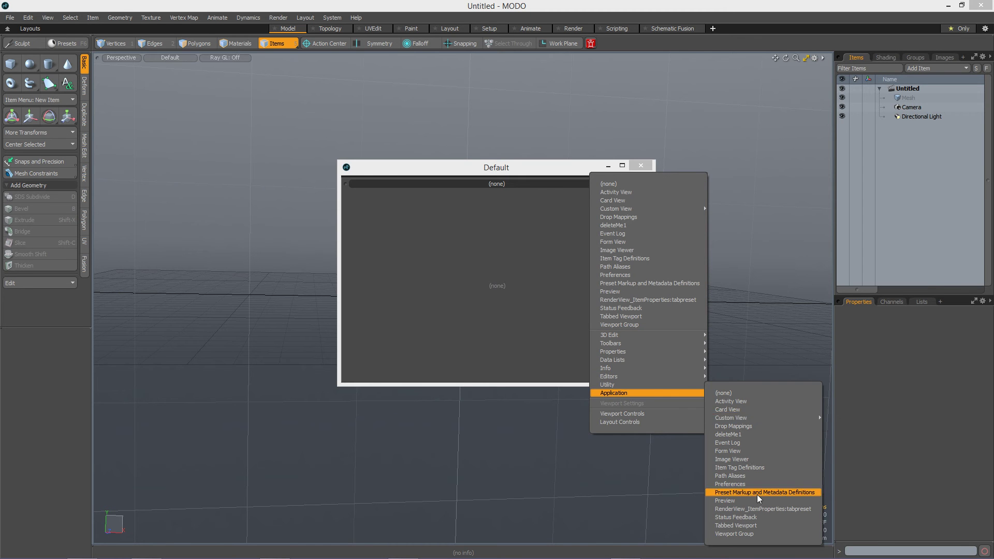
{"action": "left_click", "coordinate": [757, 533]}
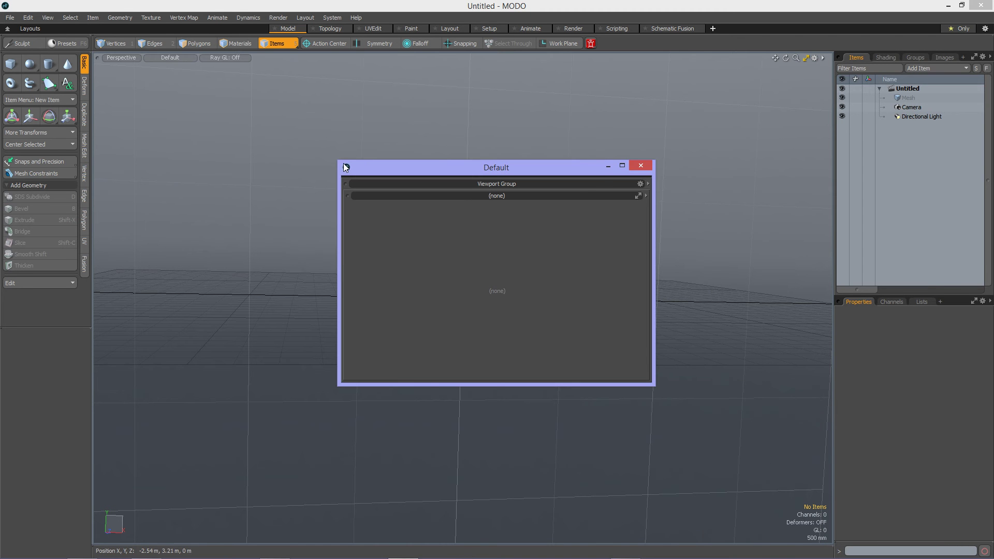
{"action": "left_click_drag", "start_coordinate": [338, 161], "coordinate": [180, 29]}
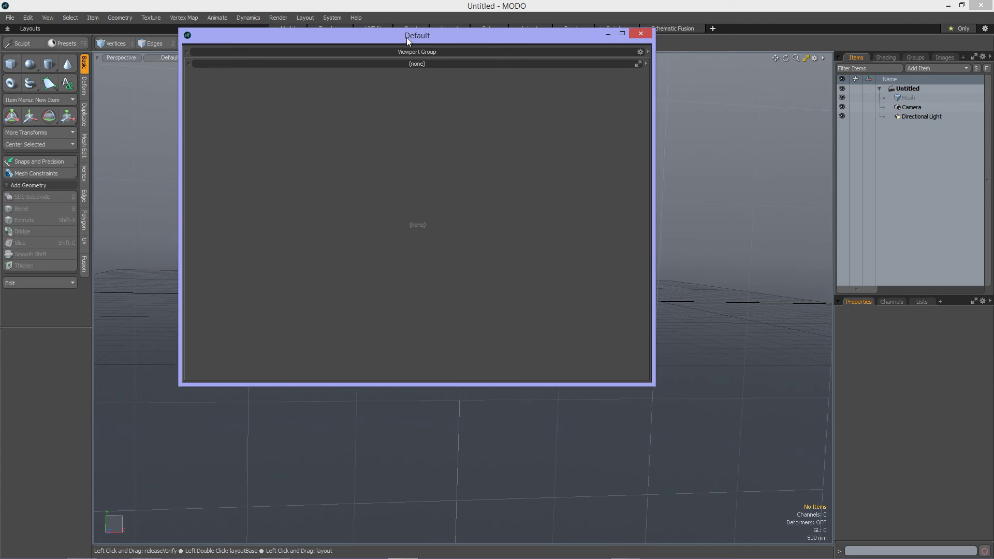
{"action": "left_click_drag", "start_coordinate": [406, 37], "coordinate": [492, 112]}
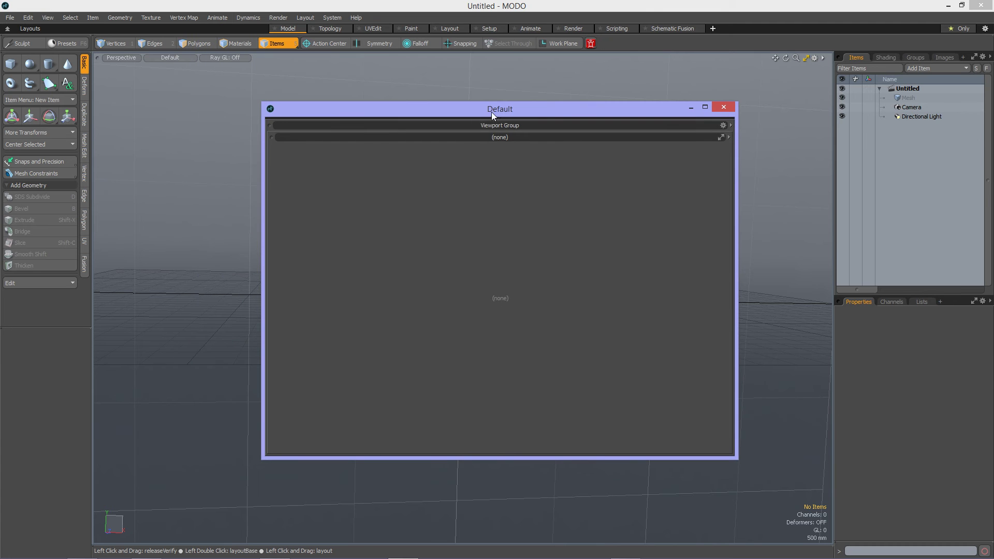
Split the empty pane inside the Viewport Group into two side-by-side panes.
{"action": "left_click", "coordinate": [270, 138]}
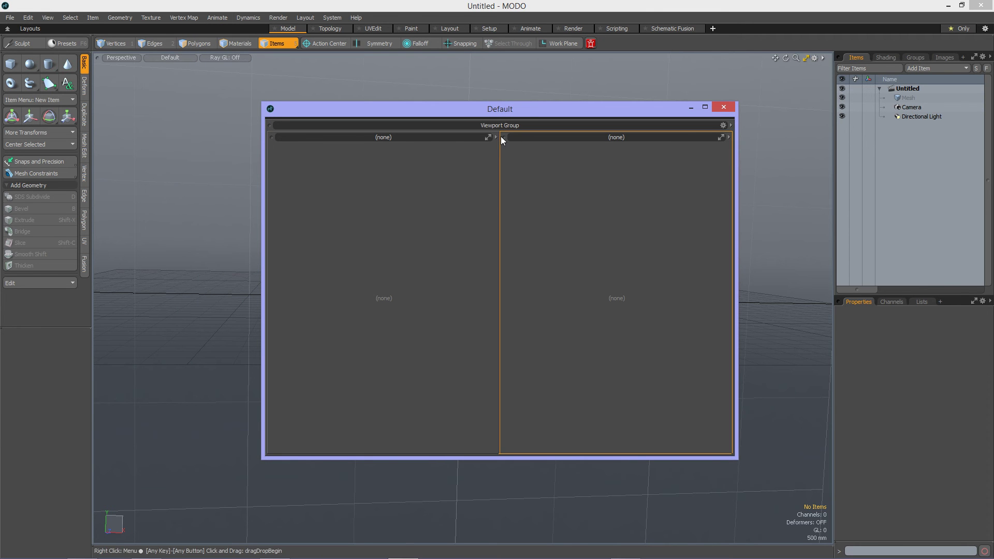
{"action": "left_click", "coordinate": [271, 138]}
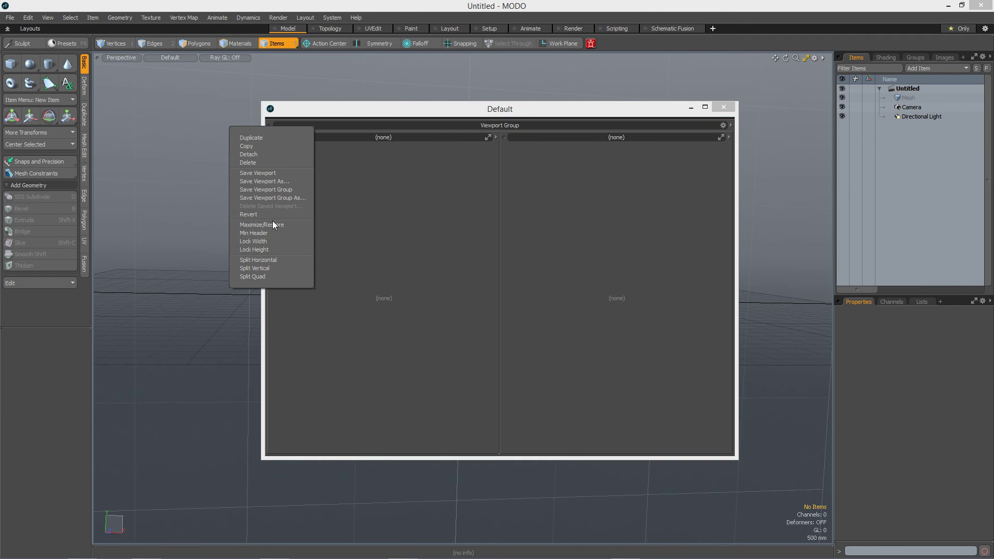
{"action": "left_click", "coordinate": [496, 137]}
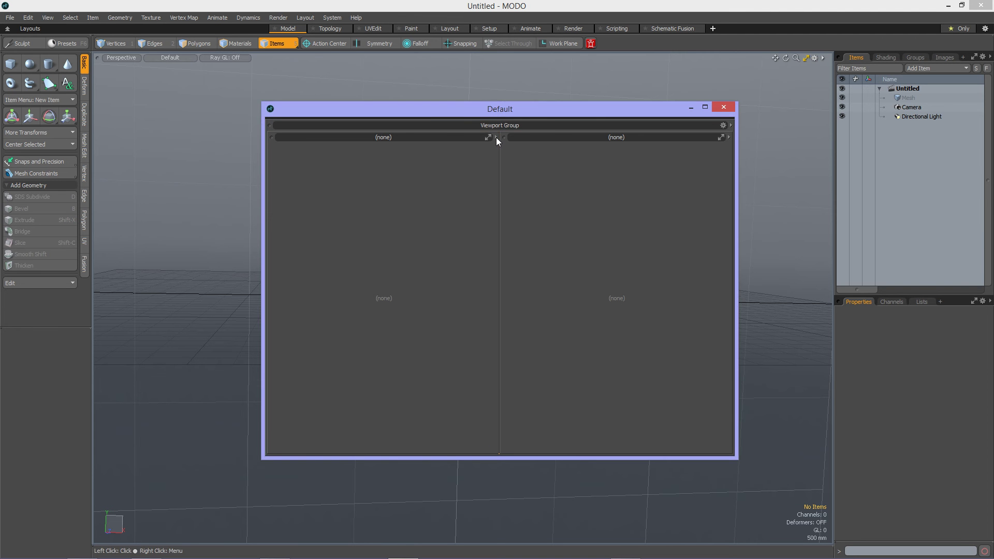
Assign a nested Viewport Group to both the left and the right pane.
{"action": "left_click", "coordinate": [495, 137]}
{"action": "mouse_move", "coordinate": [500, 339]}
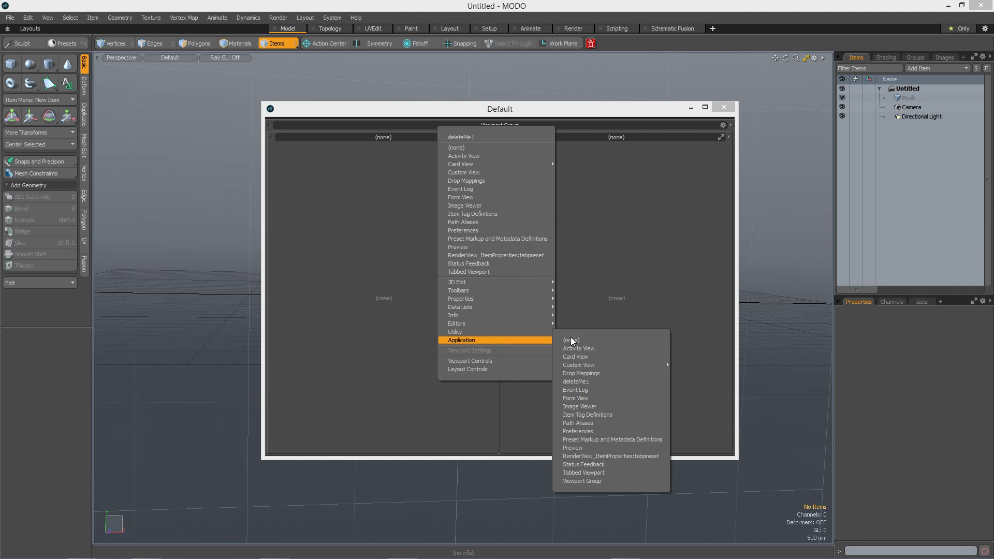
{"action": "left_click", "coordinate": [599, 481]}
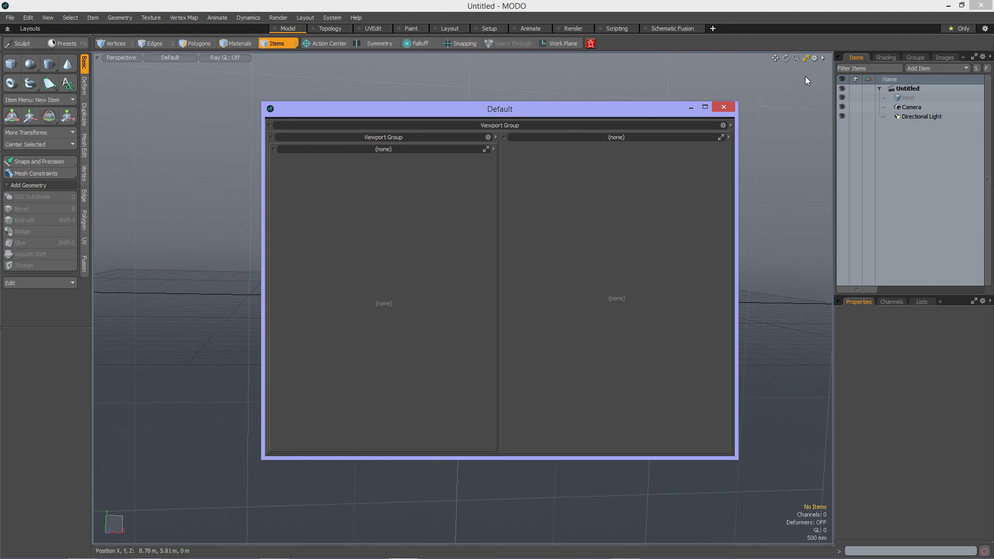
{"action": "left_click", "coordinate": [728, 137]}
{"action": "mouse_move", "coordinate": [737, 341]}
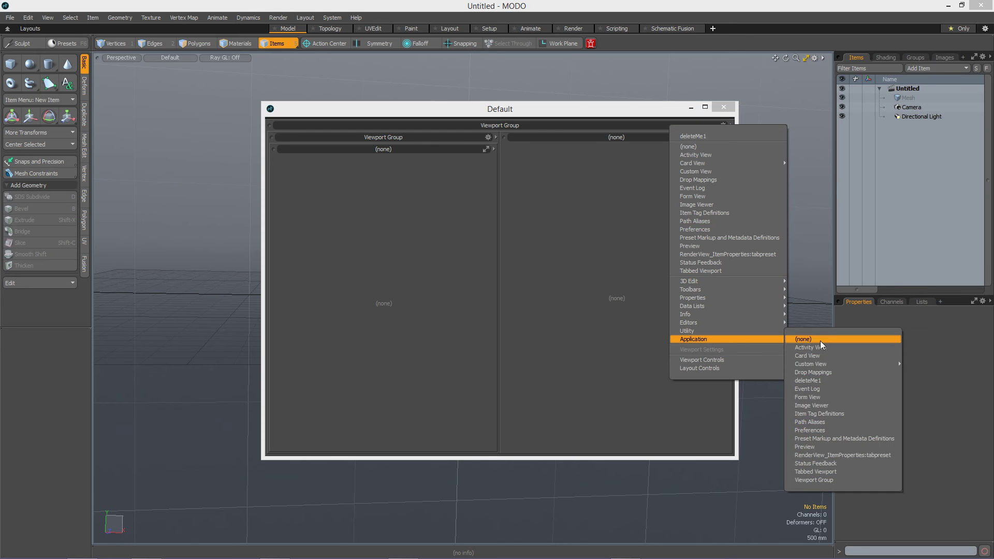
{"action": "left_click", "coordinate": [814, 479]}
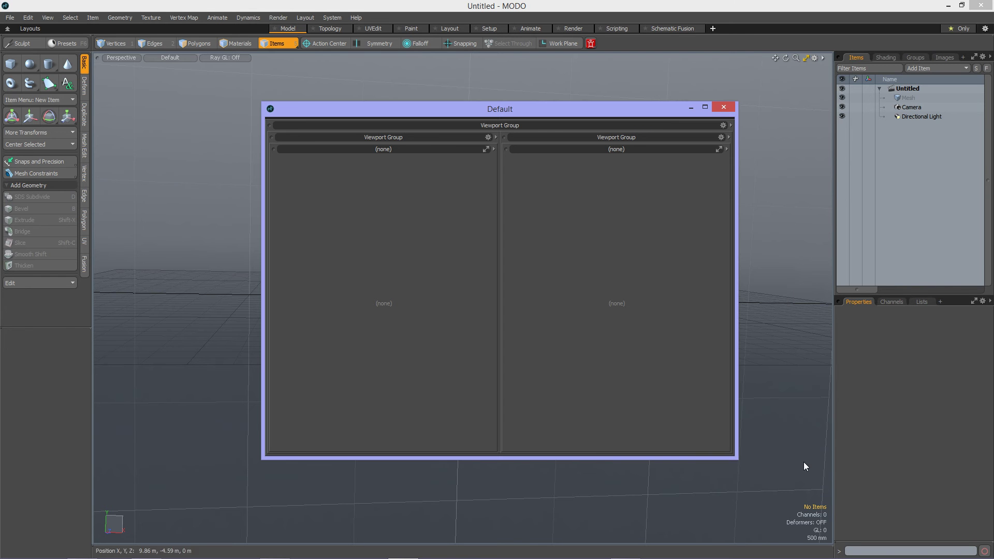
Assign the UV 3D Split view to the empty pane inside the left Viewport Group.
{"action": "left_click", "coordinate": [494, 149]}
{"action": "mouse_move", "coordinate": [500, 302]}
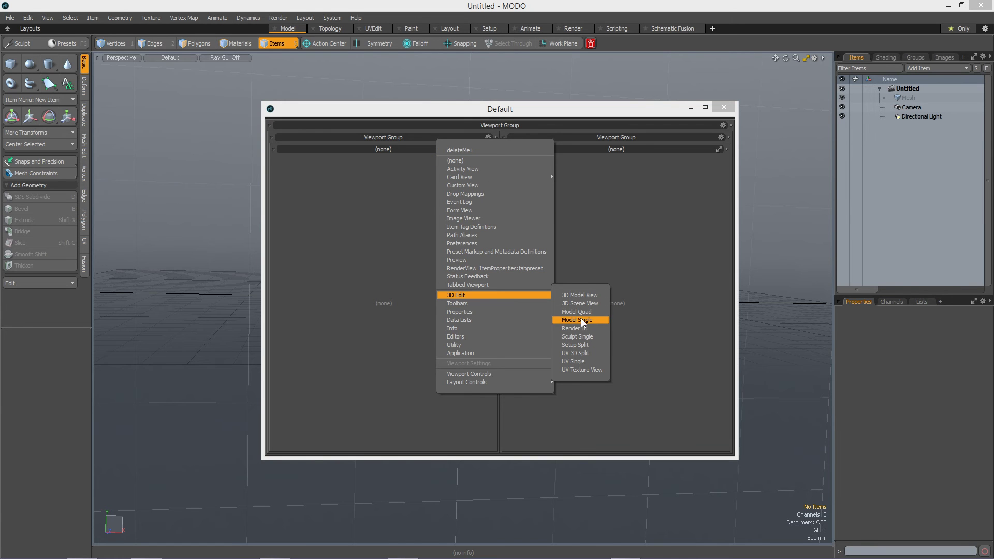
{"action": "left_click", "coordinate": [580, 353]}
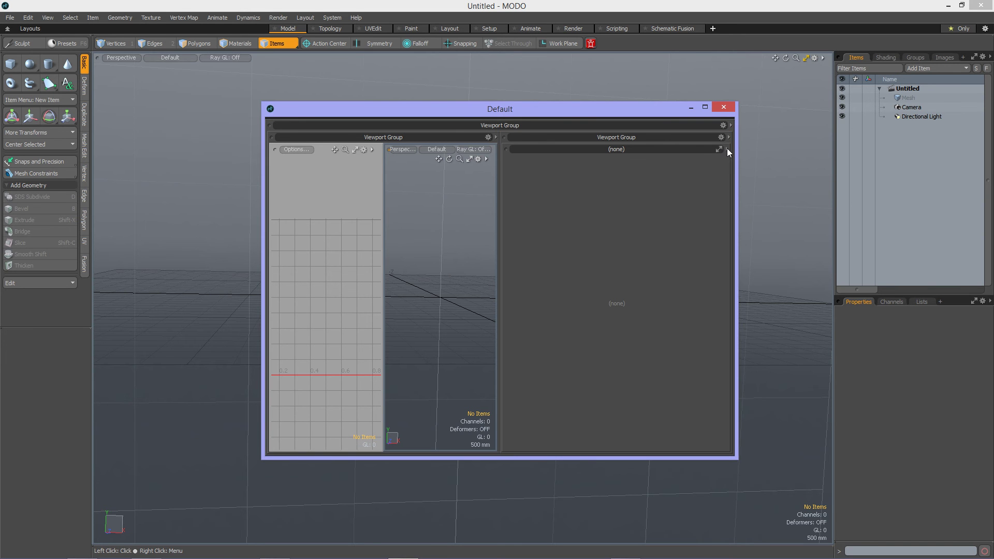
Assign the Item Properties view to the empty pane inside the right Viewport Group.
{"action": "left_click", "coordinate": [727, 149]}
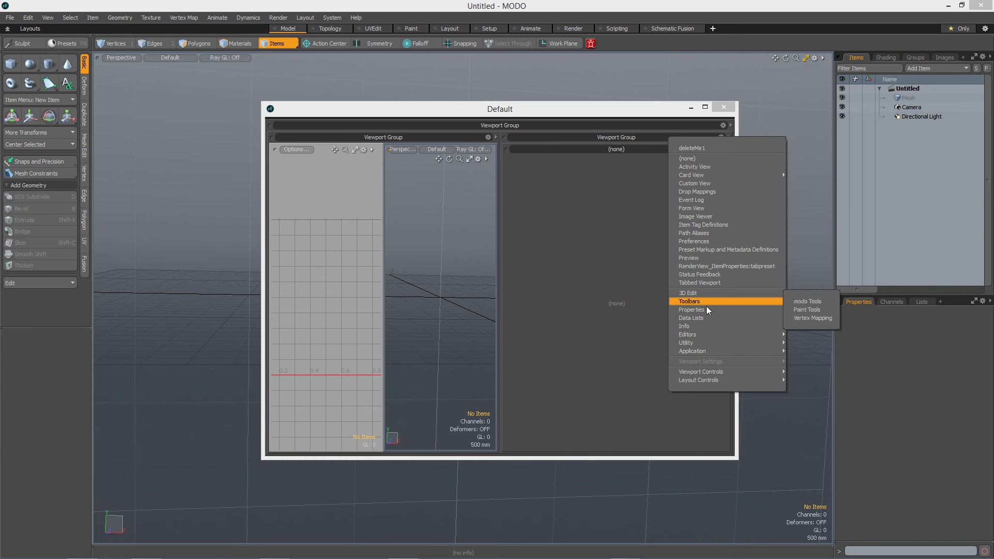
{"action": "mouse_move", "coordinate": [705, 309]}
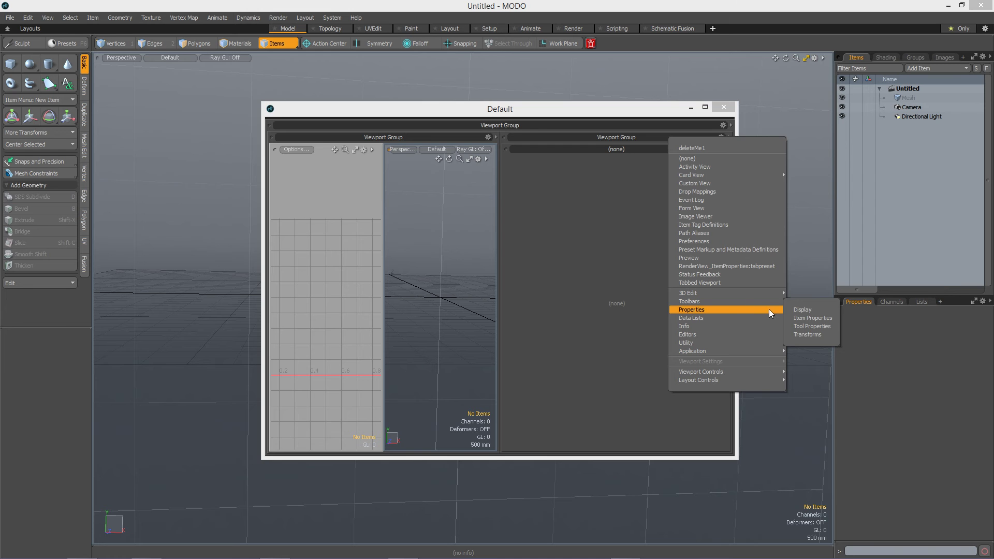
{"action": "left_click", "coordinate": [811, 318]}
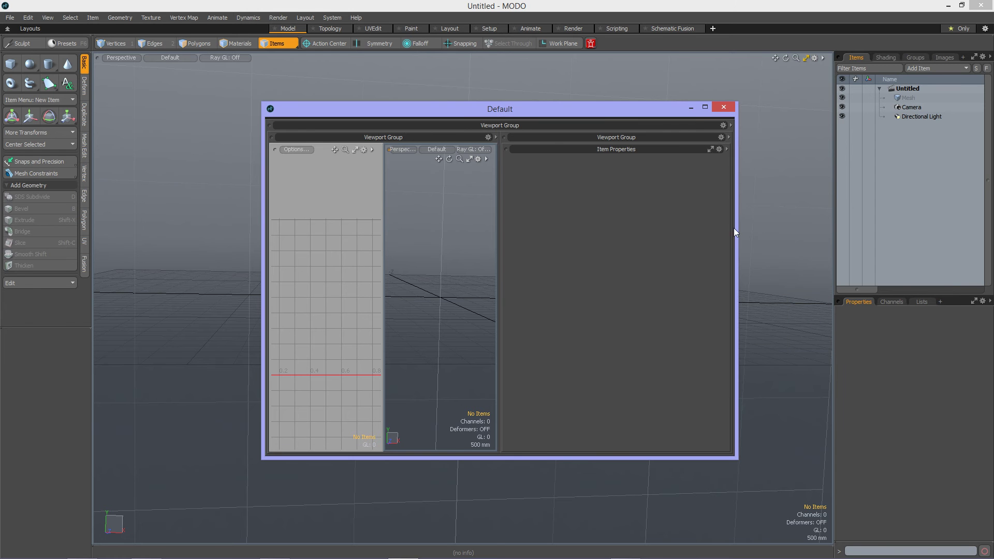
Replace the Item Properties view in the right Viewport Group with a view from the Utility category.
{"action": "left_click", "coordinate": [725, 149]}
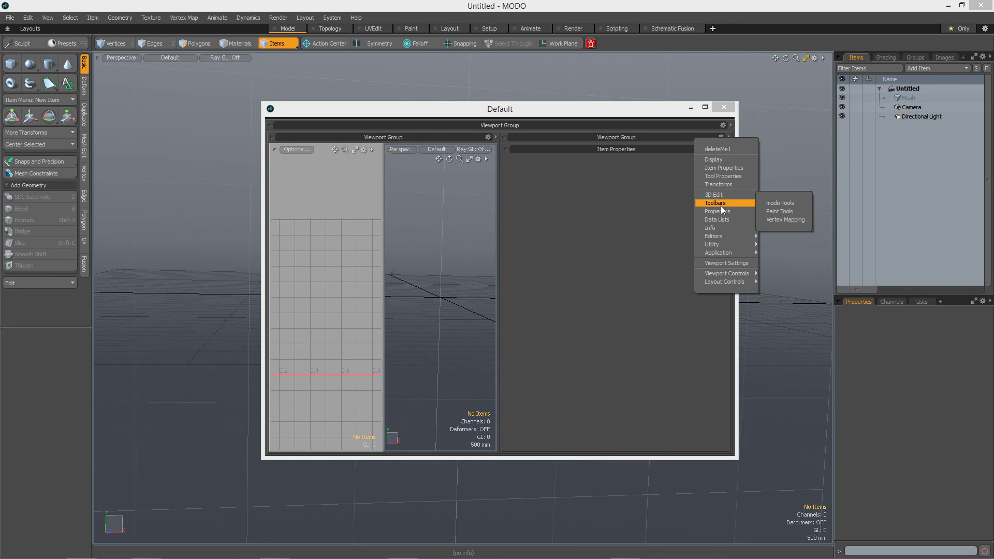
{"action": "mouse_move", "coordinate": [717, 223]}
{"action": "mouse_move", "coordinate": [725, 203]}
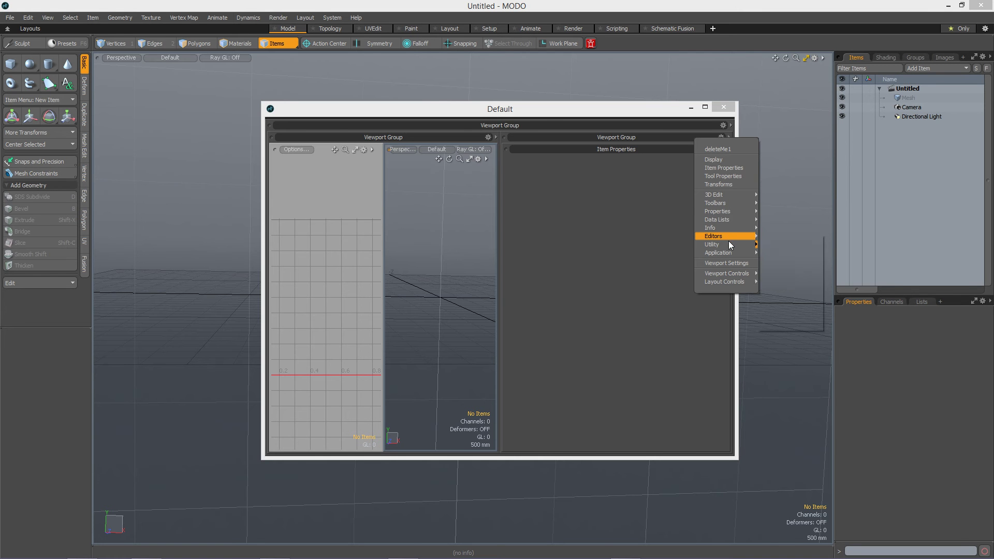
{"action": "mouse_move", "coordinate": [731, 246]}
{"action": "left_click", "coordinate": [770, 244]}
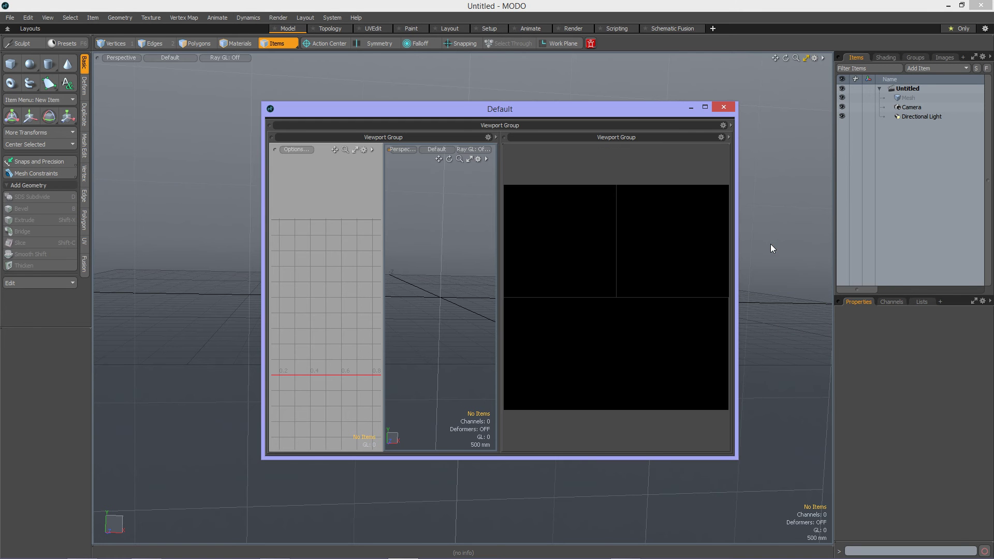
Minimize the headers of the left and right Viewport Groups and of the outer Viewport Group enclosing them.
{"action": "right_click", "coordinate": [270, 137]}
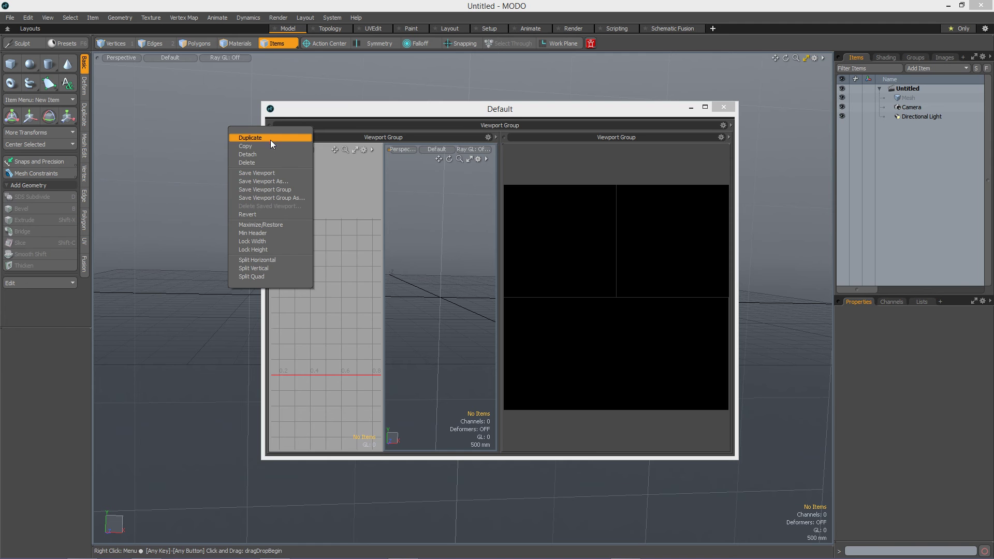
{"action": "left_click", "coordinate": [277, 234]}
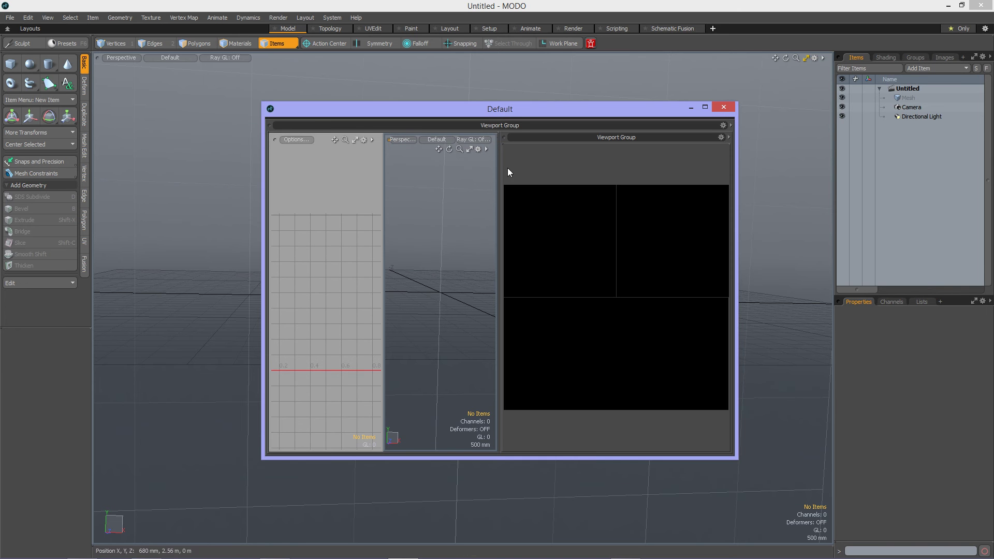
{"action": "right_click", "coordinate": [505, 138]}
{"action": "left_click", "coordinate": [505, 224]}
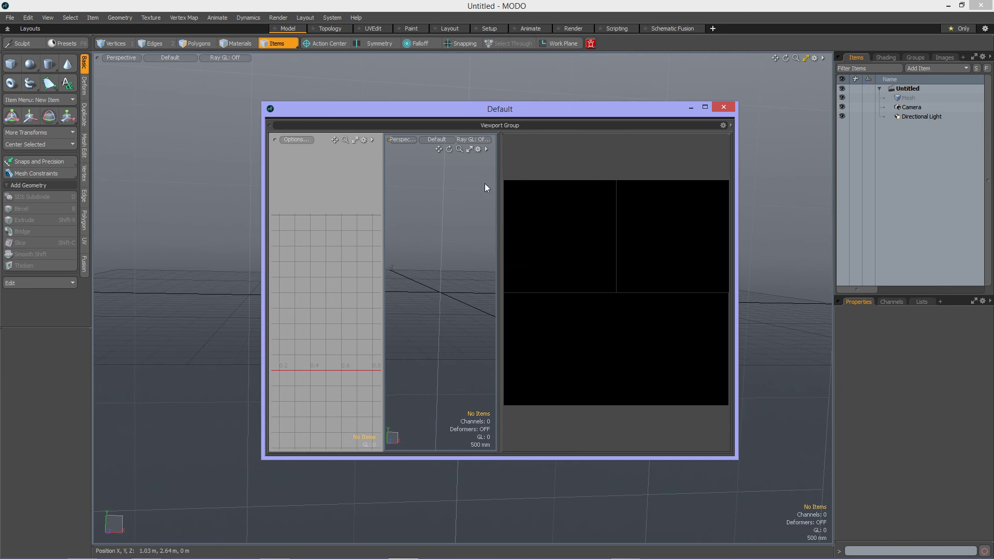
{"action": "right_click", "coordinate": [267, 125]}
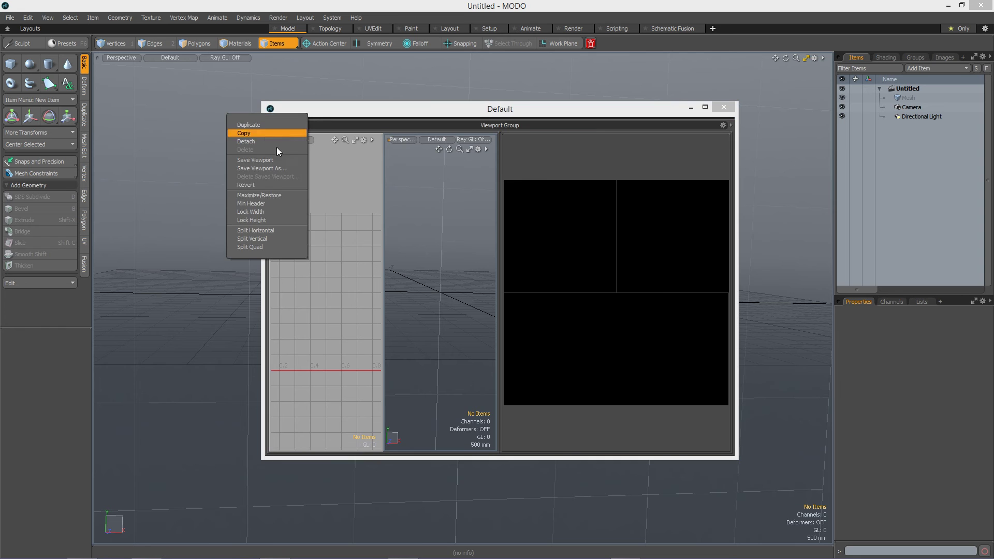
{"action": "left_click", "coordinate": [269, 203]}
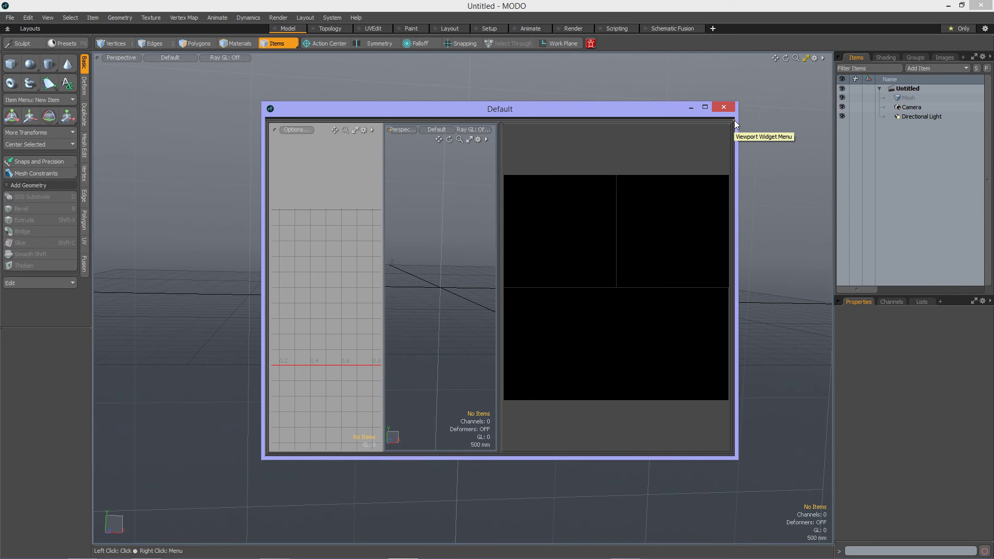
Save the outer viewport group as a viewport named deleteMe2 in the Application category.
{"action": "left_click", "coordinate": [734, 121]}
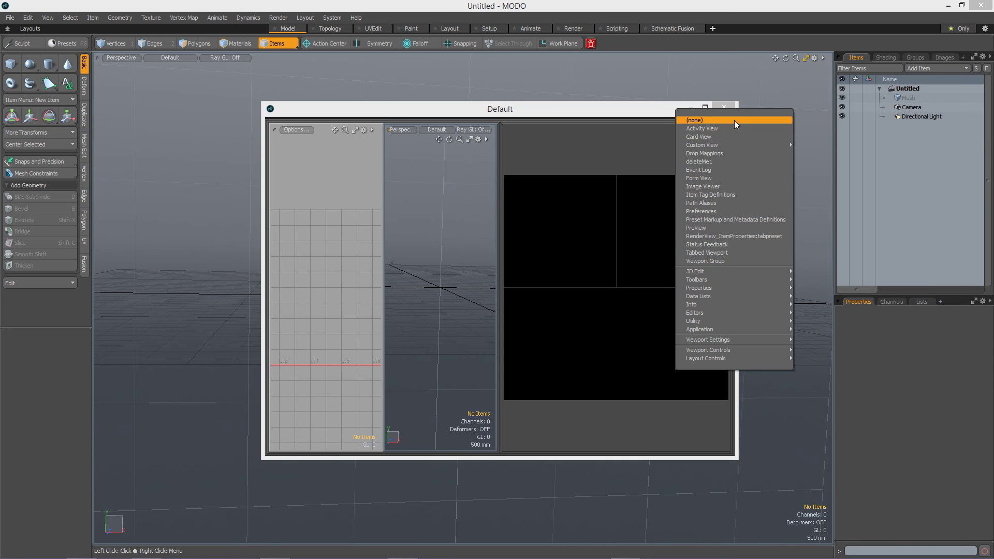
{"action": "mouse_move", "coordinate": [736, 331]}
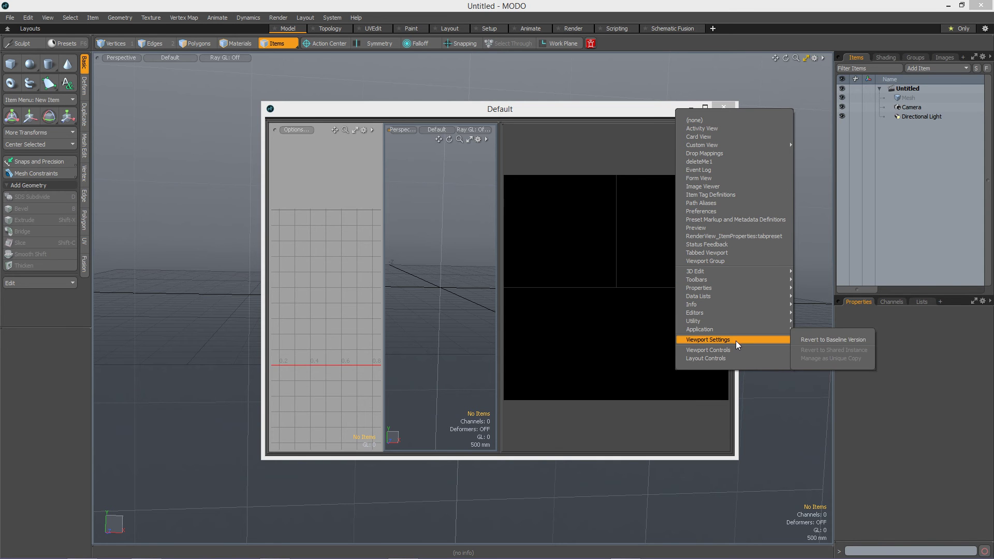
{"action": "mouse_move", "coordinate": [736, 349]}
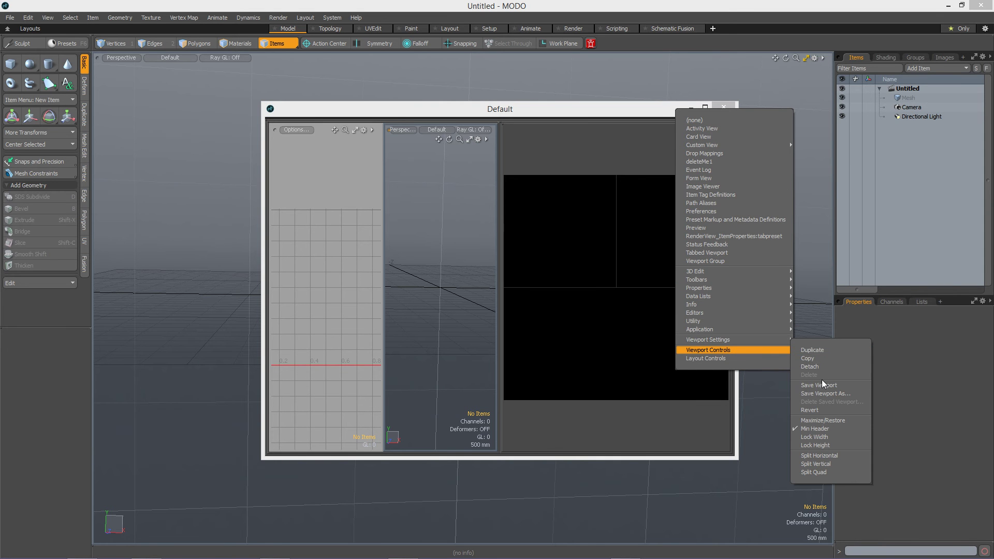
{"action": "left_click", "coordinate": [834, 394]}
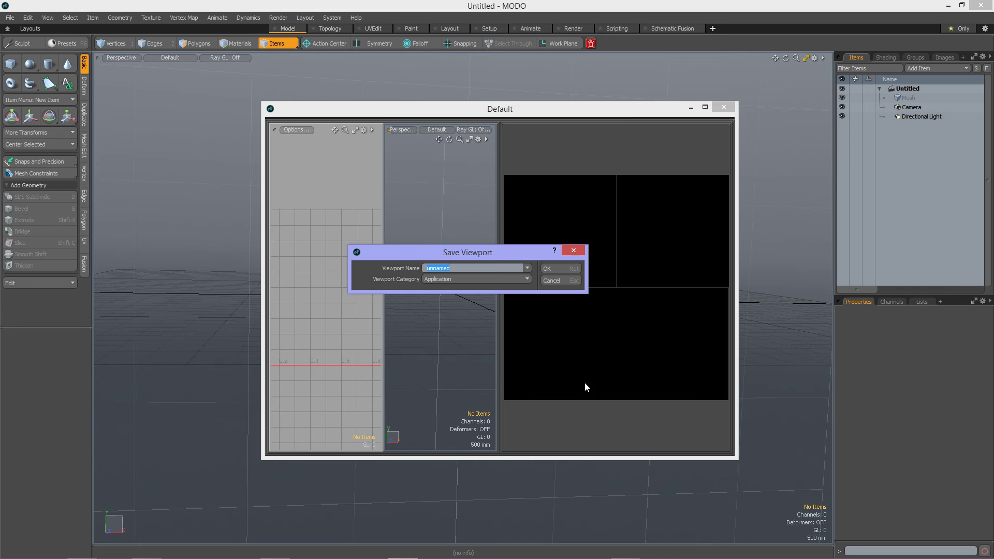
{"action": "type", "text": "deleteMe2"}
{"action": "left_click", "coordinate": [557, 267]}
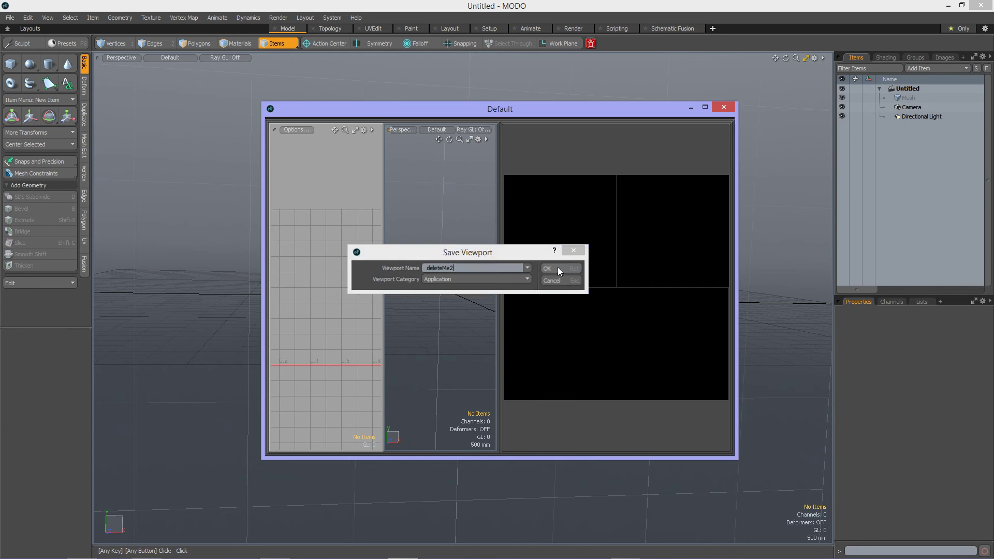
Choose the saved deleteMe2 viewport from the Application category for the floating window.
{"action": "right_click", "coordinate": [733, 120]}
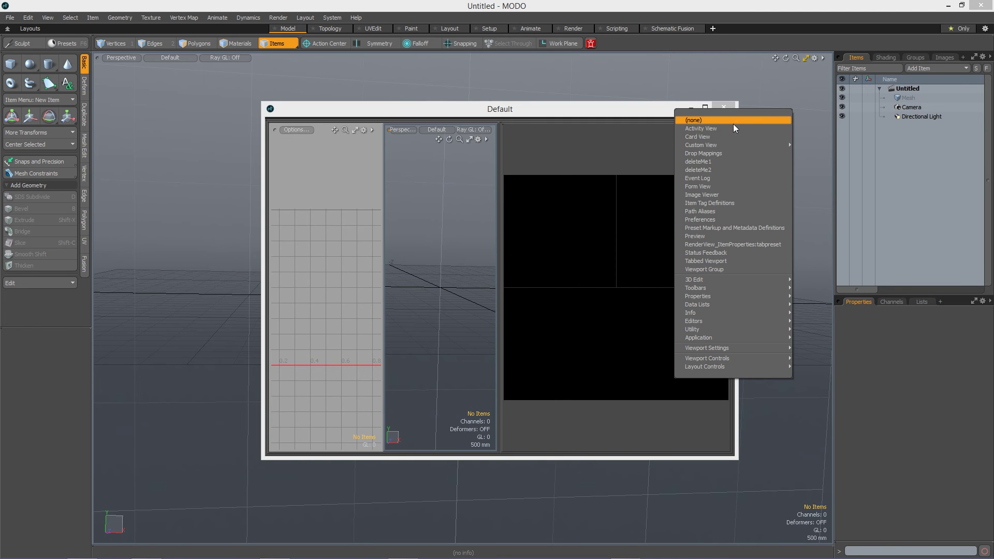
{"action": "mouse_move", "coordinate": [744, 337]}
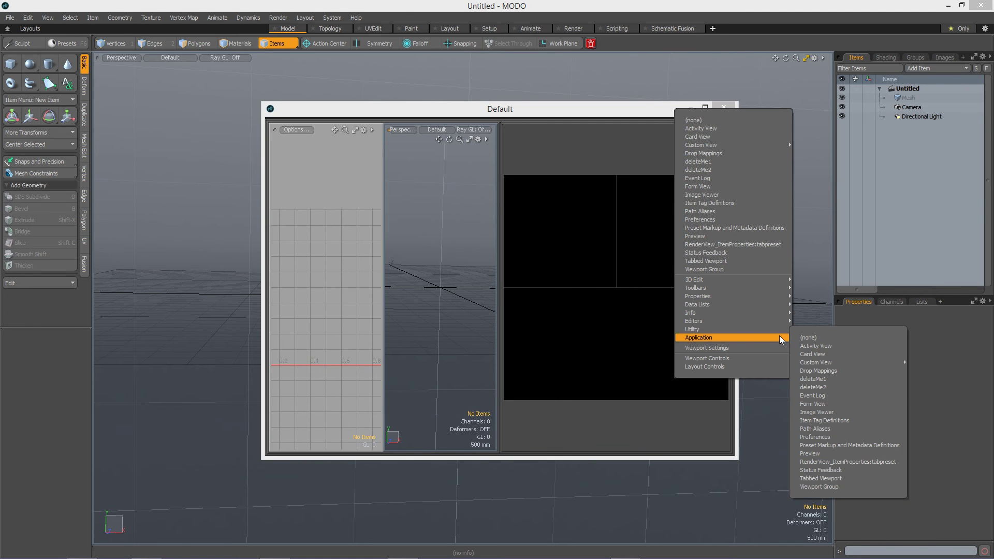
{"action": "left_click", "coordinate": [841, 388]}
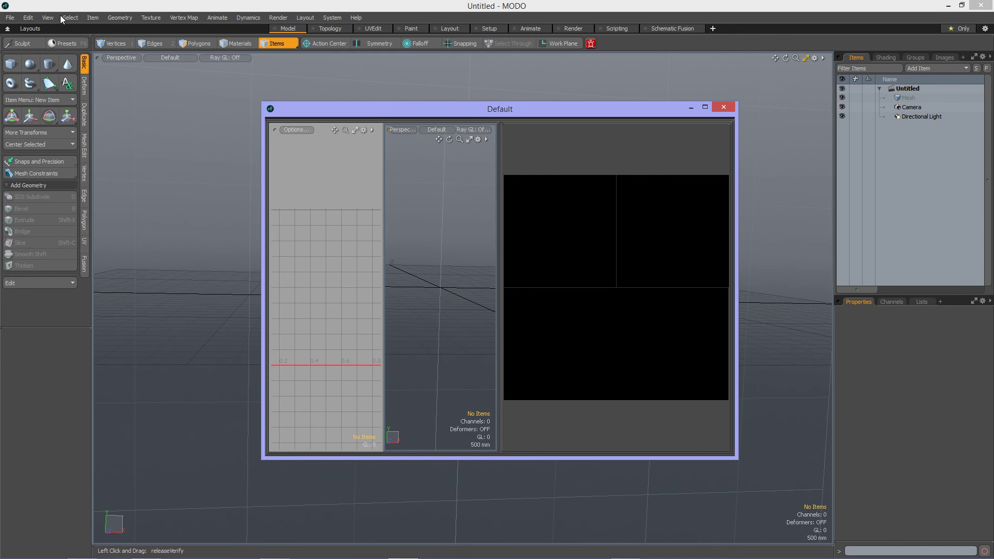
Export the Layouts config fragment to deleteMe2.CFG in the Configs folder, with Import Resulting File enabled.
{"action": "left_click", "coordinate": [10, 17]}
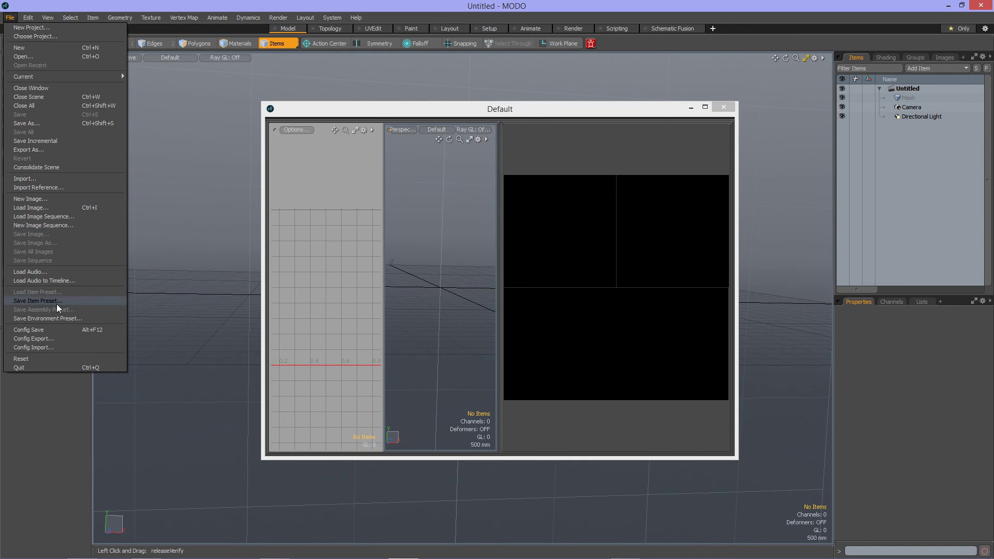
{"action": "left_click", "coordinate": [51, 339]}
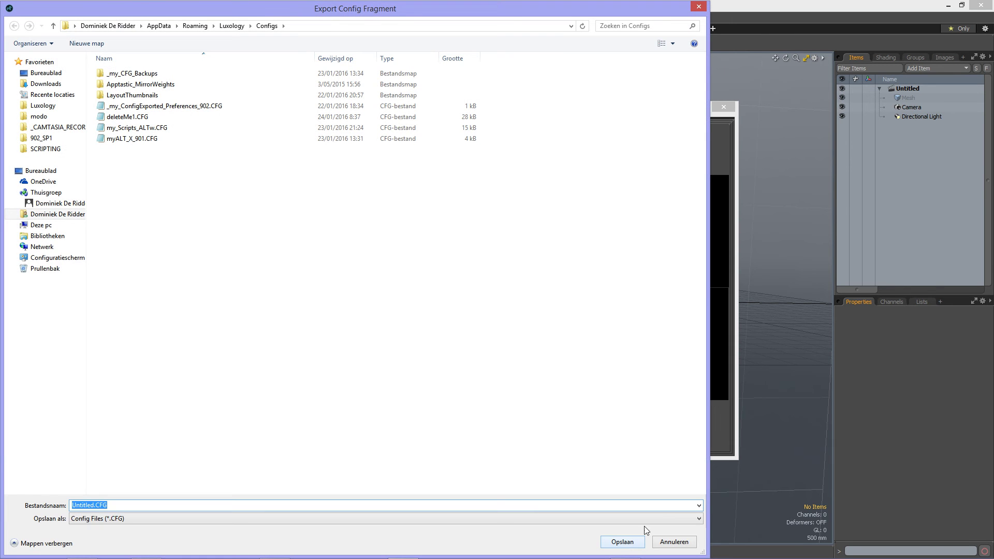
{"action": "type", "text": "dele"}
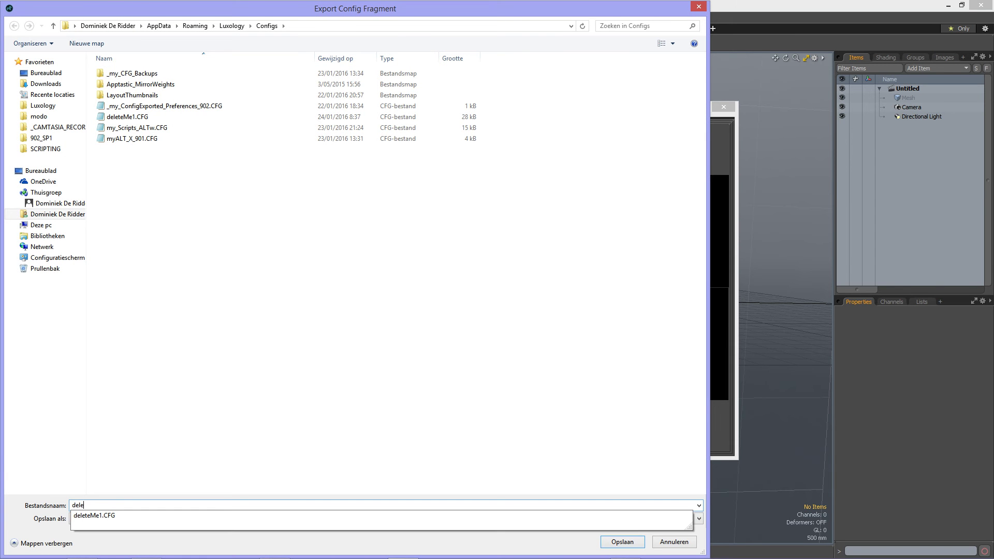
{"action": "type", "text": "teME2"}
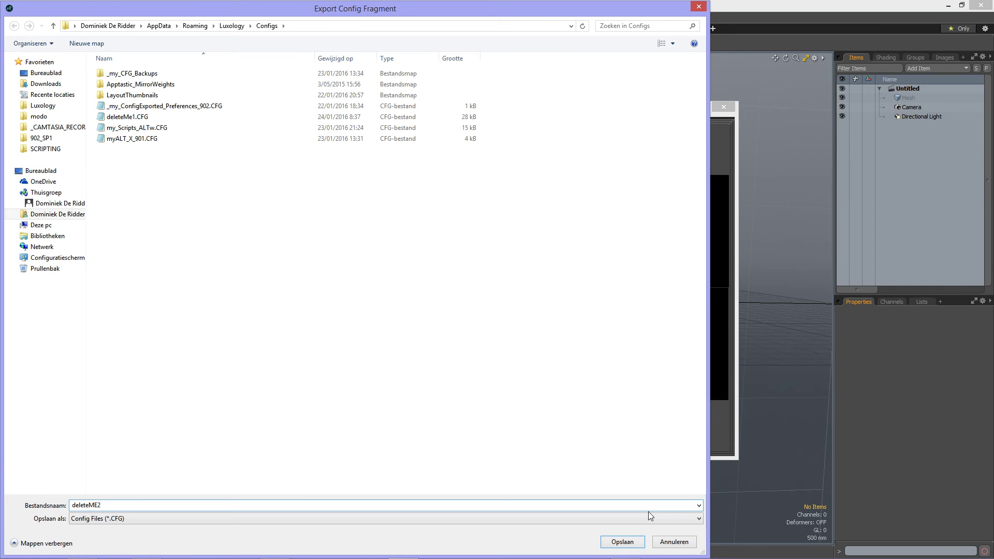
{"action": "key", "text": "BackSpace"}
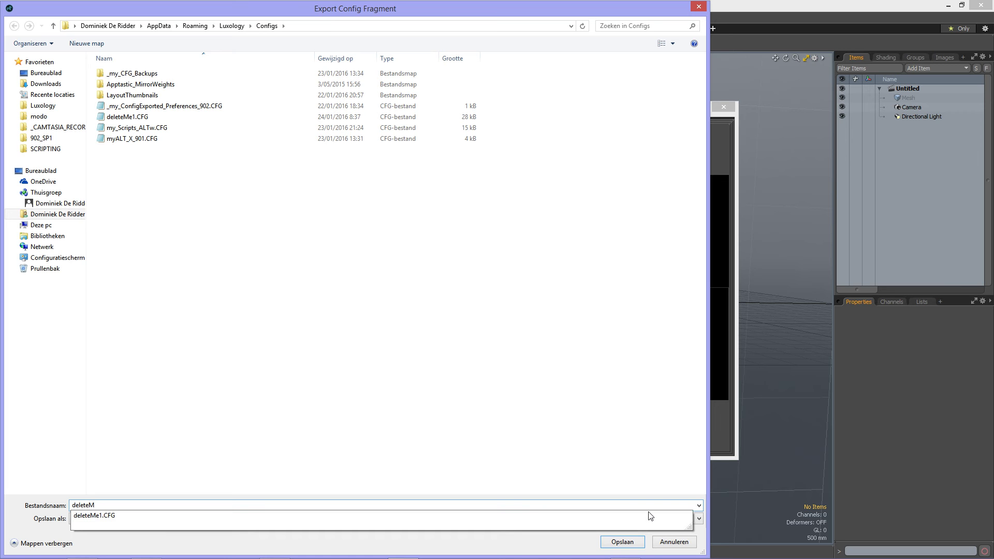
{"action": "type", "text": "e2"}
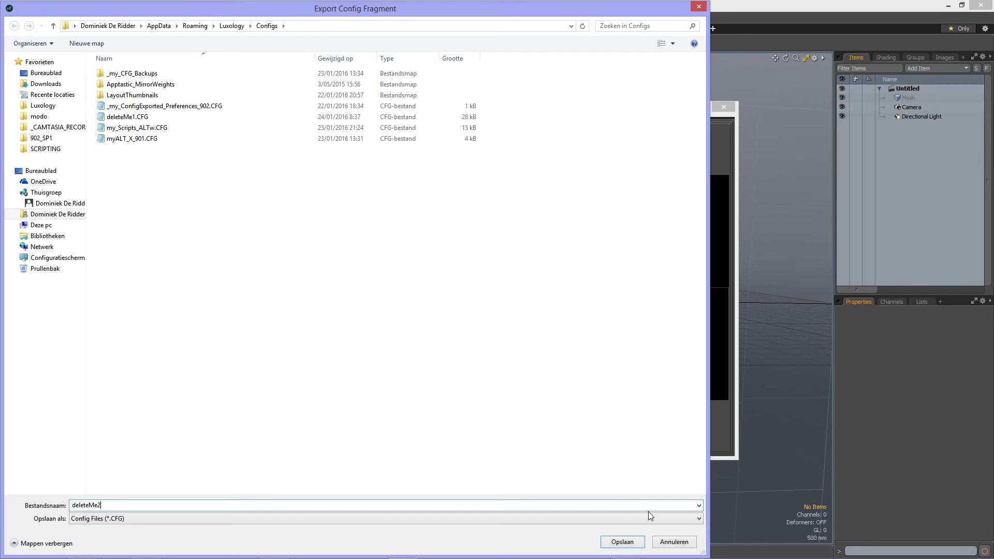
{"action": "key", "text": "Return"}
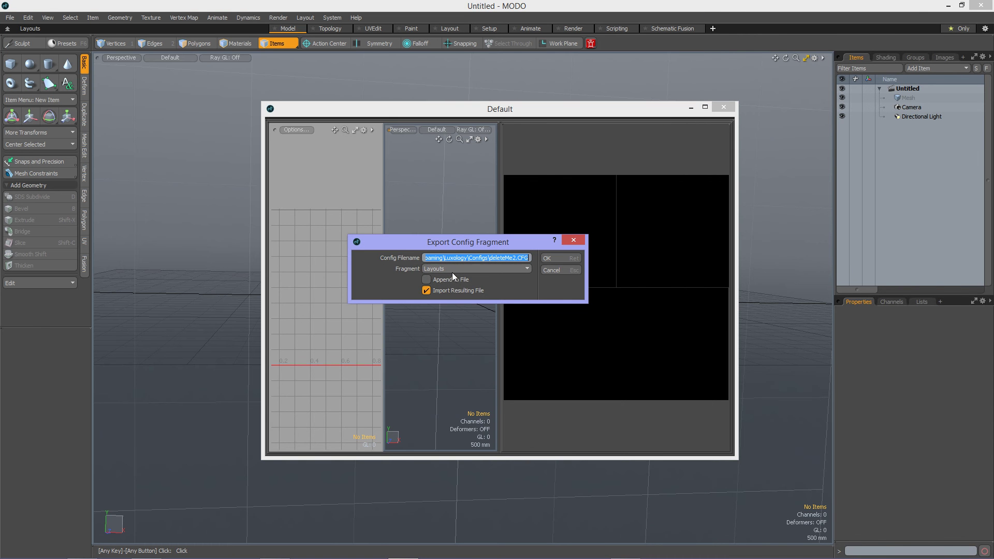
{"action": "left_click", "coordinate": [449, 269]}
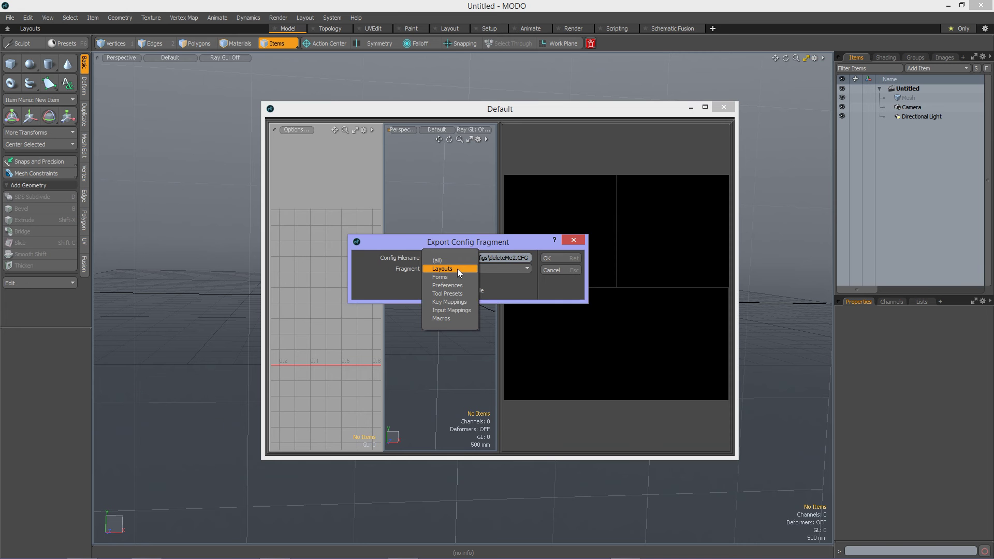
{"action": "left_click", "coordinate": [457, 269]}
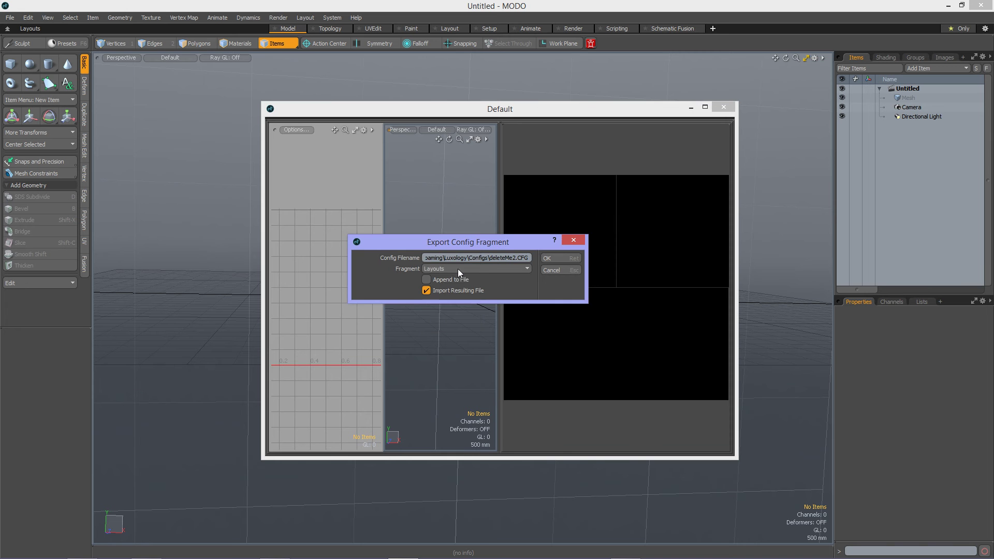
{"action": "left_click", "coordinate": [552, 257]}
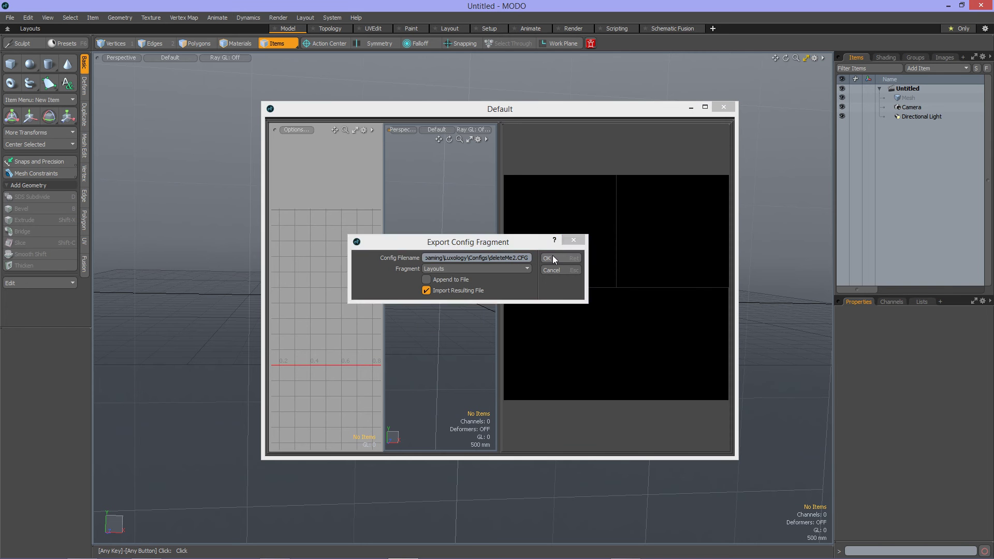
Close MODO along with its floating layout window and switch to the Luxology folder in File Explorer.
{"action": "left_click", "coordinate": [723, 108]}
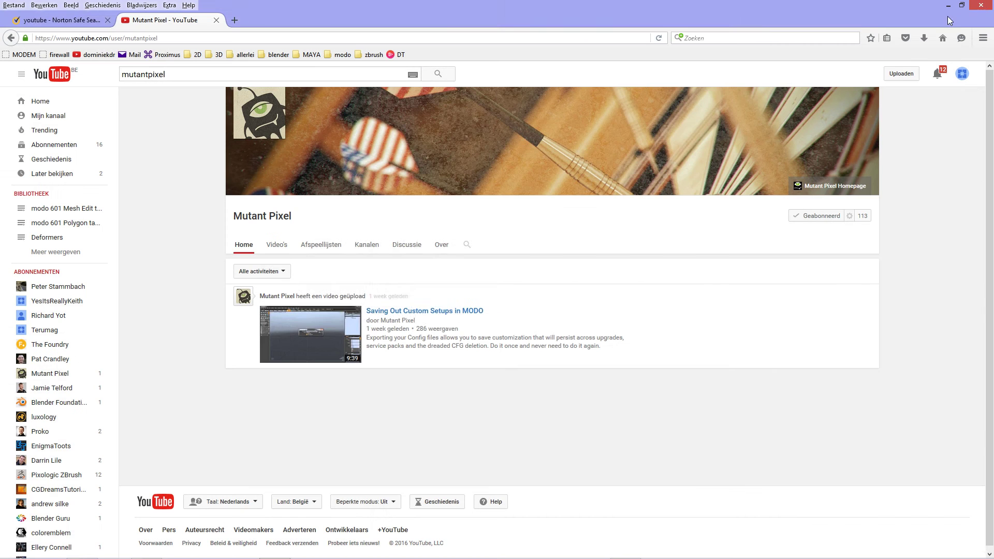
{"action": "key", "text": "alt+Tab"}
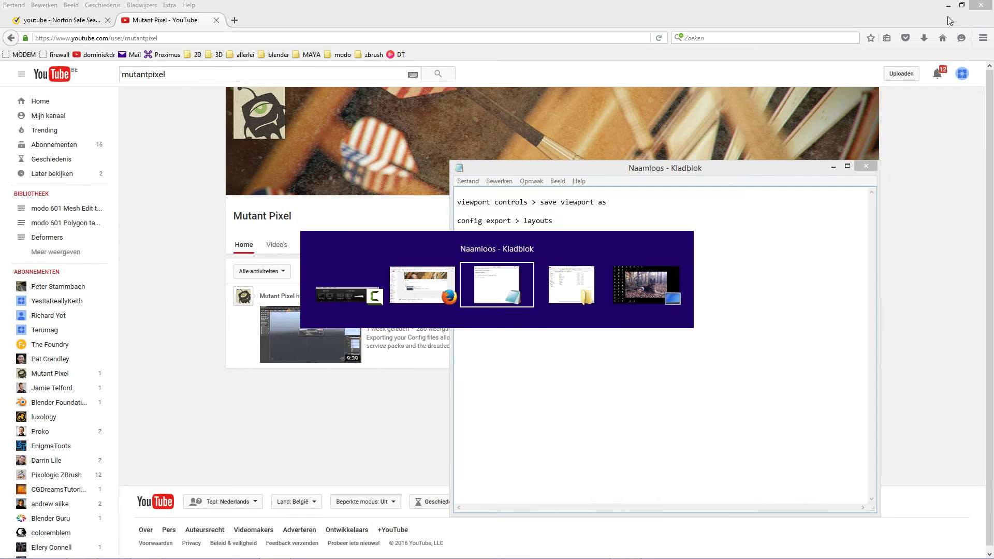
{"action": "key", "text": "alt+Tab"}
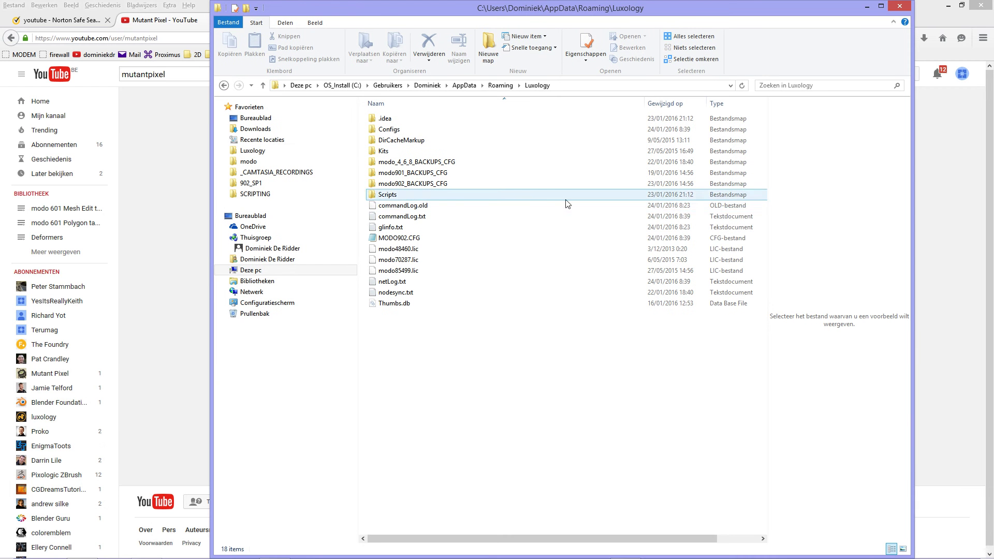
Delete the MODO902.CFG file from the Luxology folder, moving it to the recycle bin.
{"action": "left_click", "coordinate": [418, 238]}
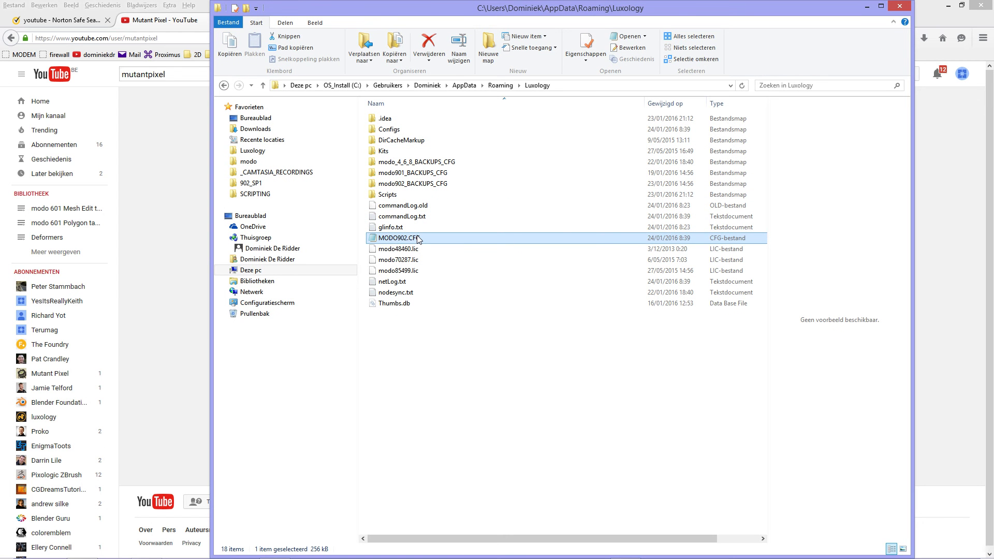
{"action": "key", "text": "Delete"}
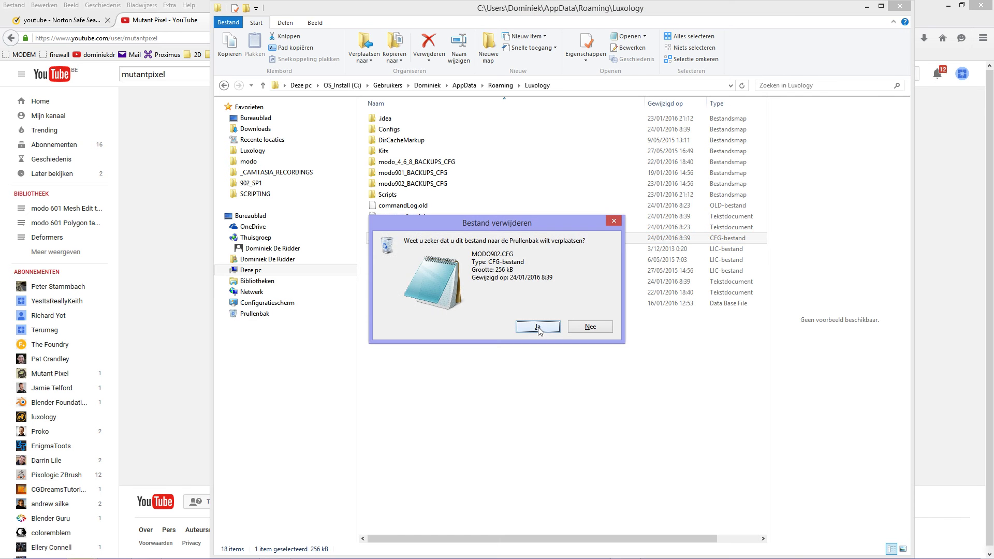
{"action": "left_click", "coordinate": [539, 327]}
{"action": "key", "text": "alt"}
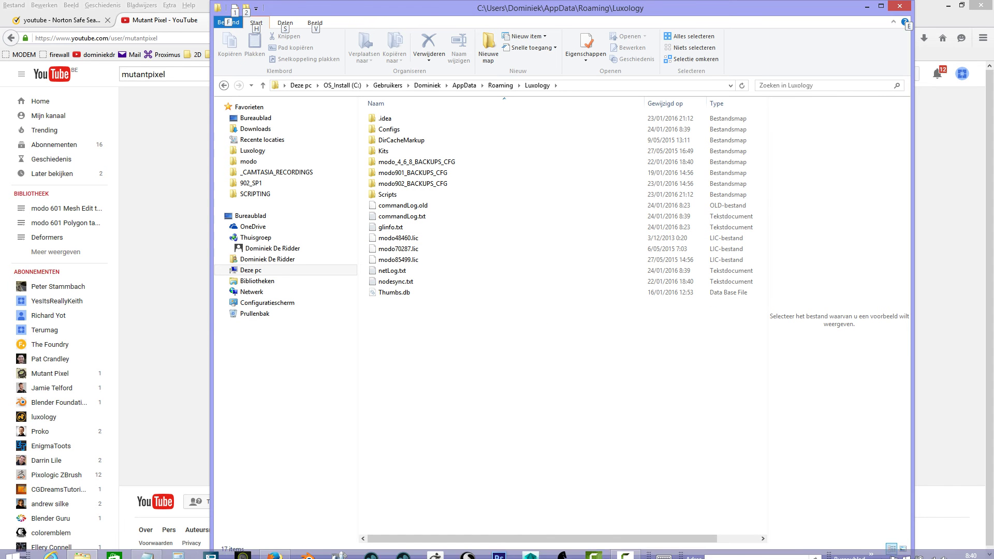
Relaunch MODO, accept the weekly automatic update check, and close the Showcase window.
{"action": "key", "text": "alt"}
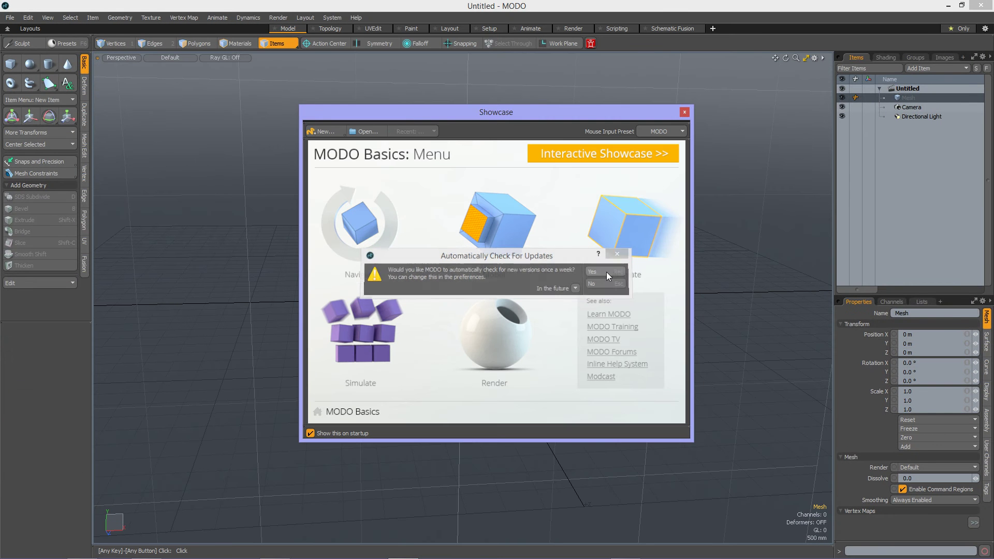
{"action": "left_click", "coordinate": [606, 272]}
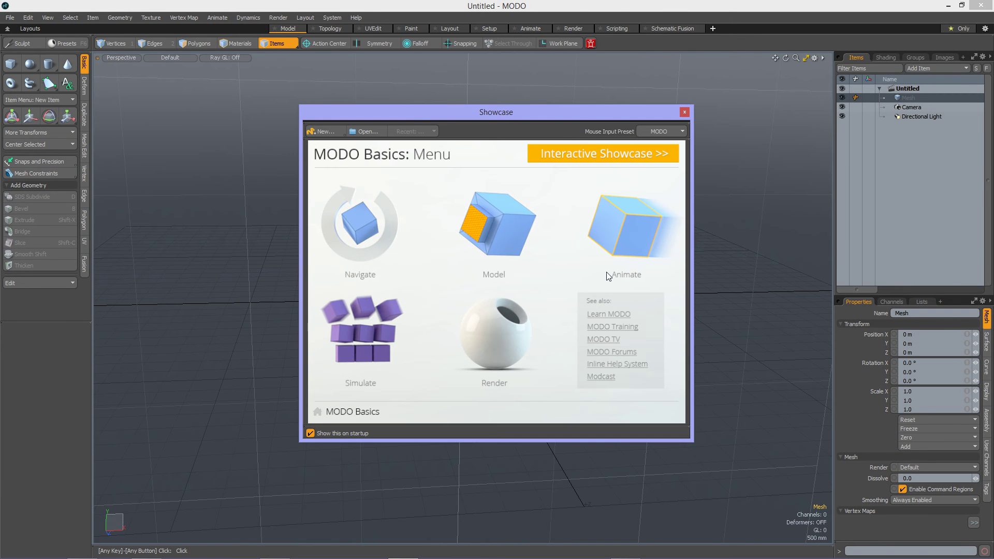
{"action": "left_click", "coordinate": [643, 272]}
{"action": "left_click", "coordinate": [684, 112]}
{"action": "left_click_drag", "start_coordinate": [508, 199], "coordinate": [510, 247], "text": "alt"}
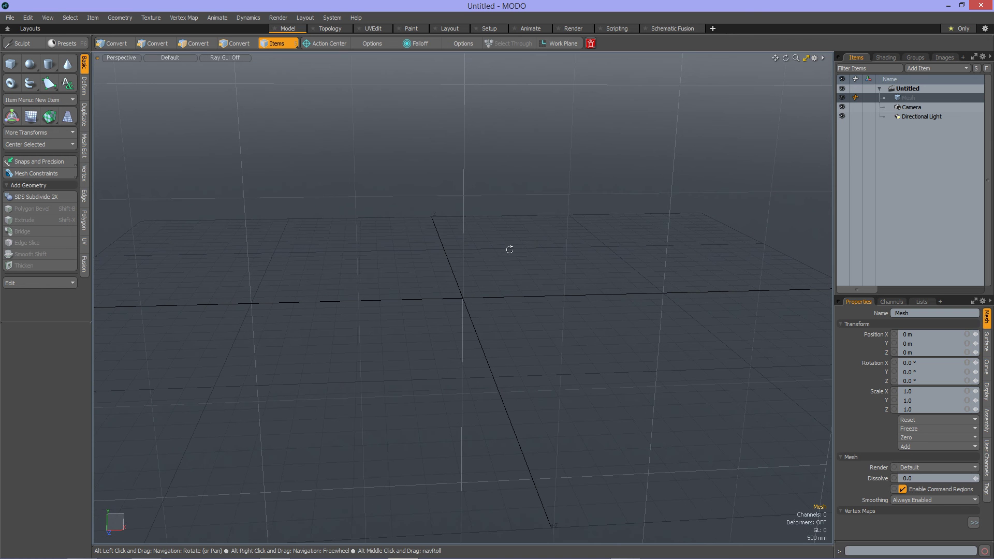
Create a new empty layout named my1, without copying the current layout.
{"action": "left_click", "coordinate": [712, 29]}
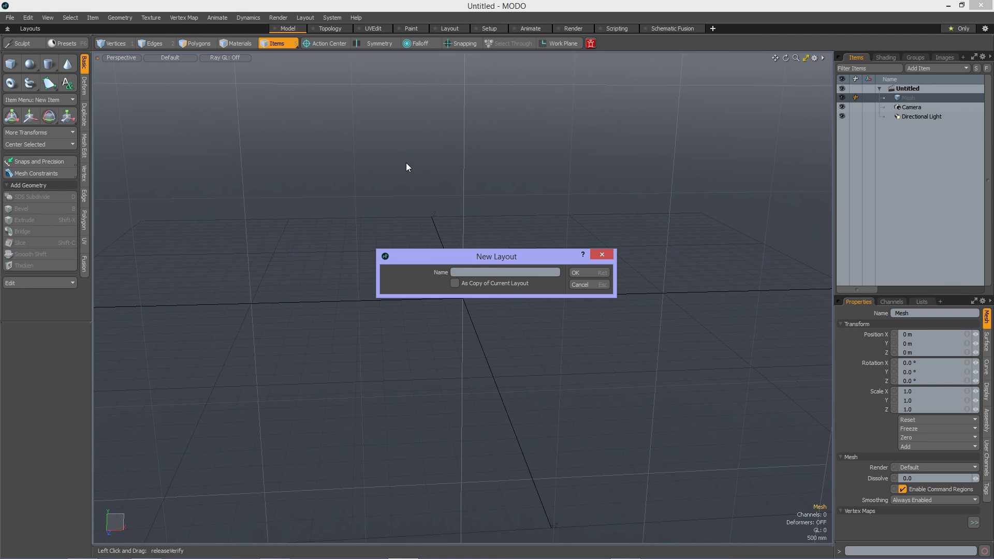
{"action": "left_click_drag", "start_coordinate": [480, 251], "coordinate": [458, 168]}
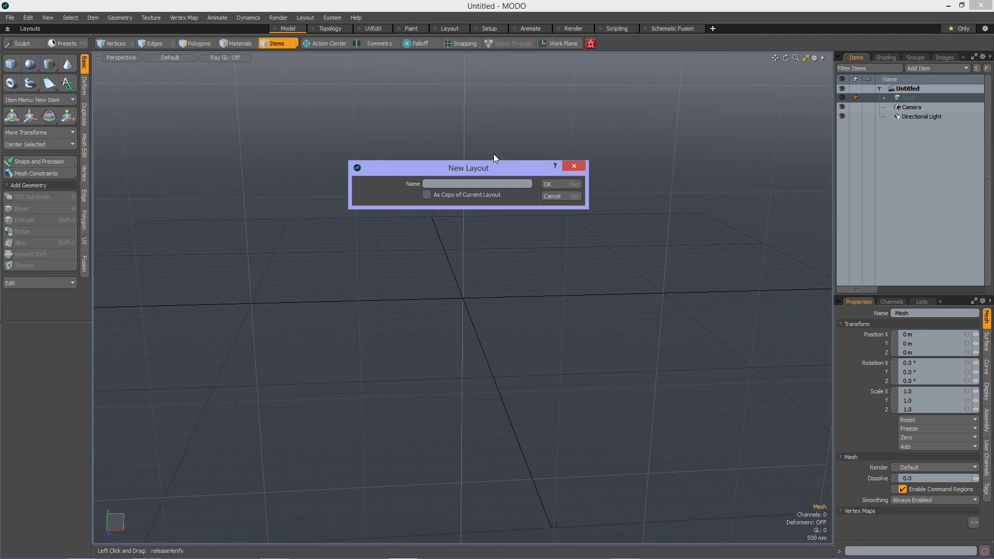
{"action": "type", "text": "n"}
{"action": "key", "text": "BackSpace"}
{"action": "type", "text": "my1"}
{"action": "key", "text": "Return"}
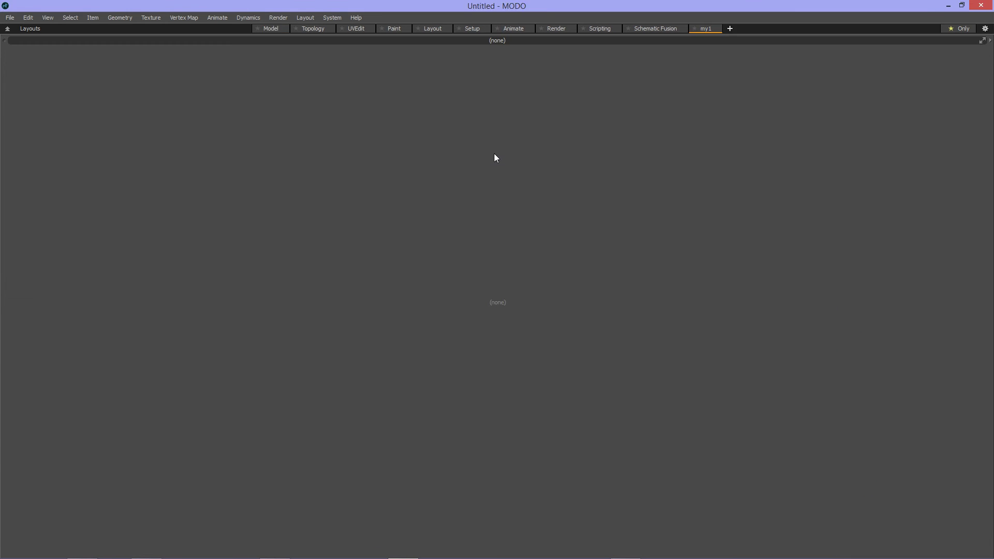
Create another empty layout named my2 and load the saved deleteMe2 viewport from the Application category into it.
{"action": "left_click", "coordinate": [729, 28]}
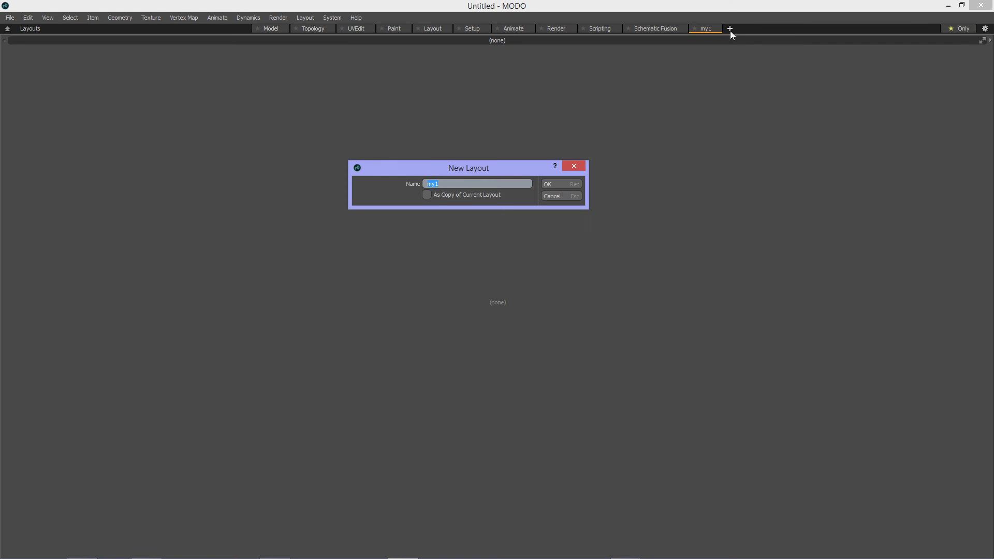
{"action": "key", "text": "End"}
{"action": "key", "text": "Return"}
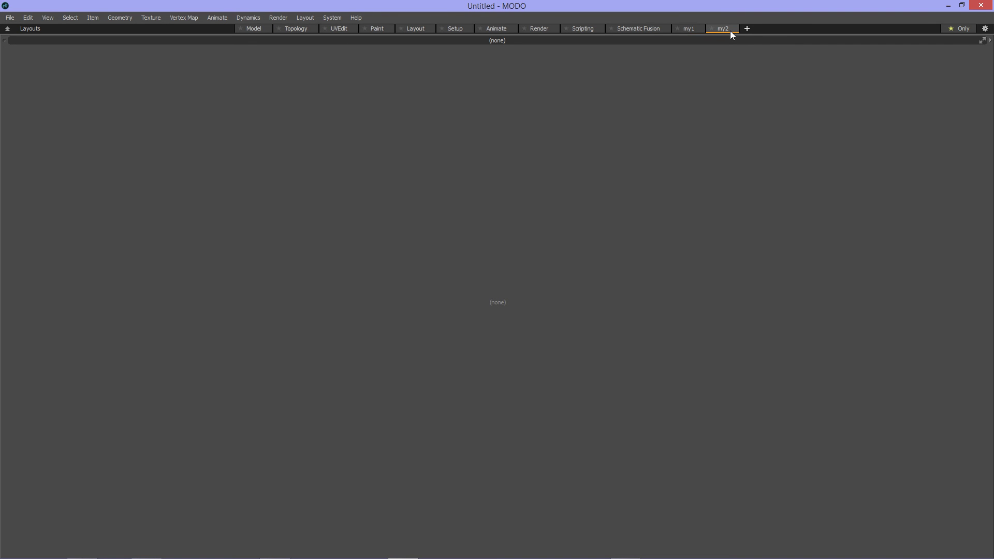
{"action": "left_click", "coordinate": [990, 42]}
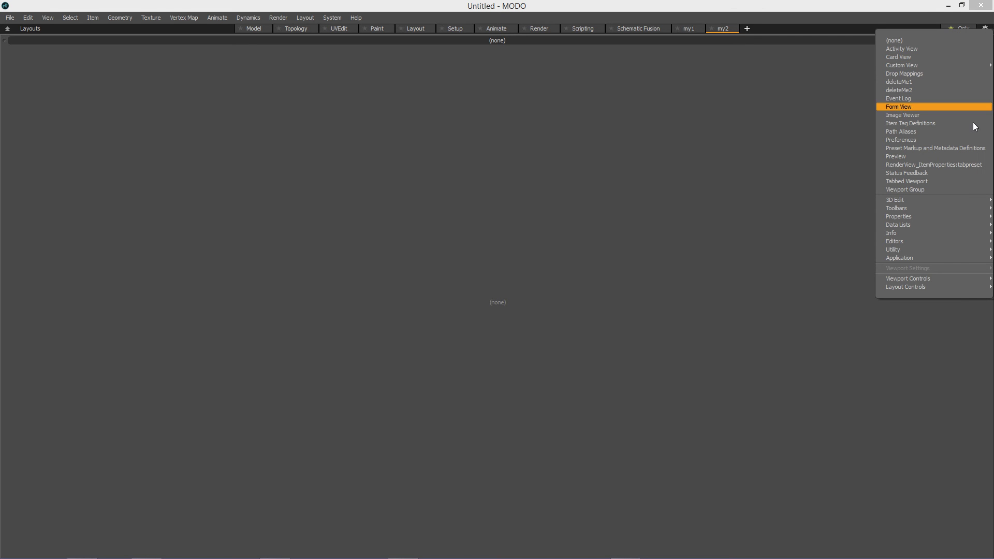
{"action": "mouse_move", "coordinate": [913, 259]}
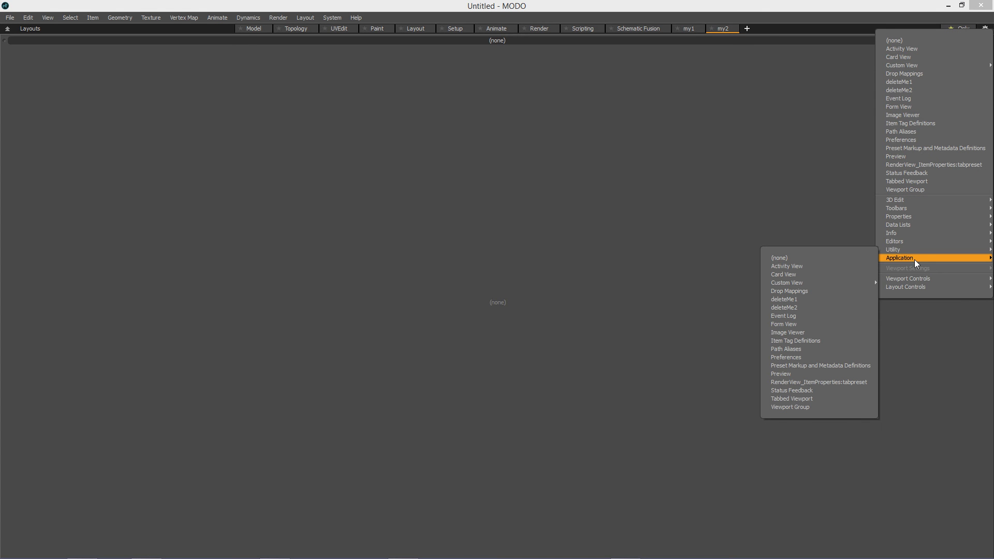
{"action": "left_click", "coordinate": [808, 307]}
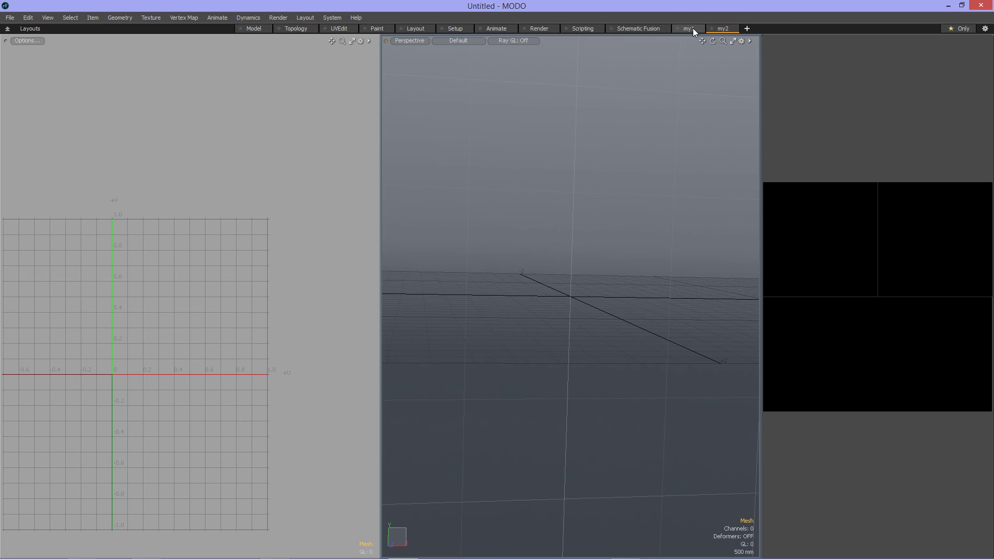
Load the saved deleteMe1 viewport from the Application category into the my1 layout.
{"action": "left_click", "coordinate": [692, 29]}
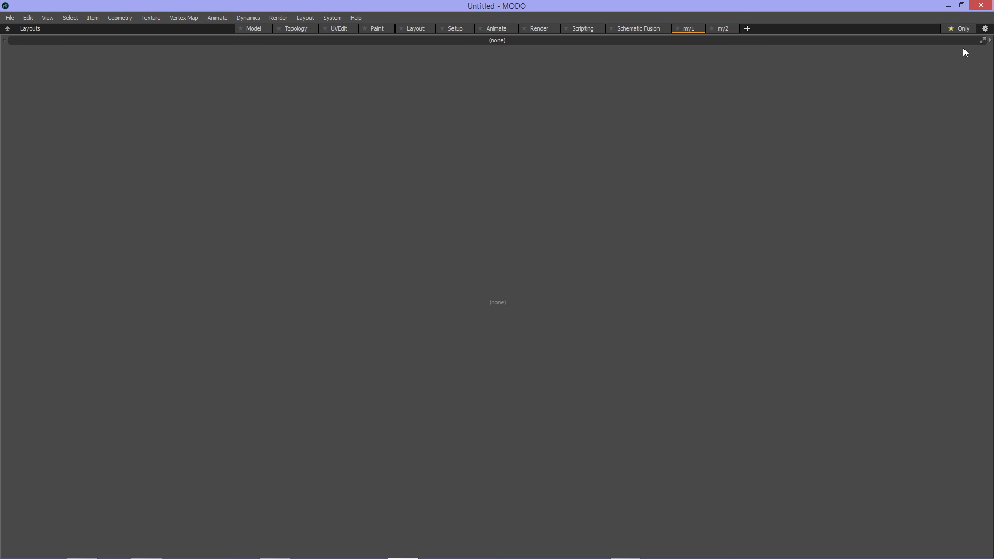
{"action": "left_click", "coordinate": [989, 40]}
{"action": "mouse_move", "coordinate": [920, 260]}
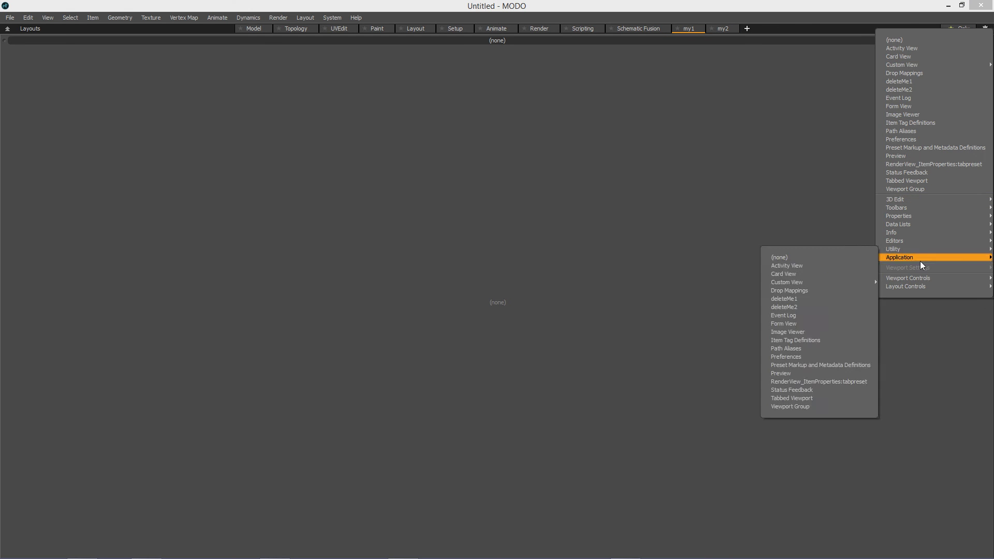
{"action": "left_click", "coordinate": [809, 299]}
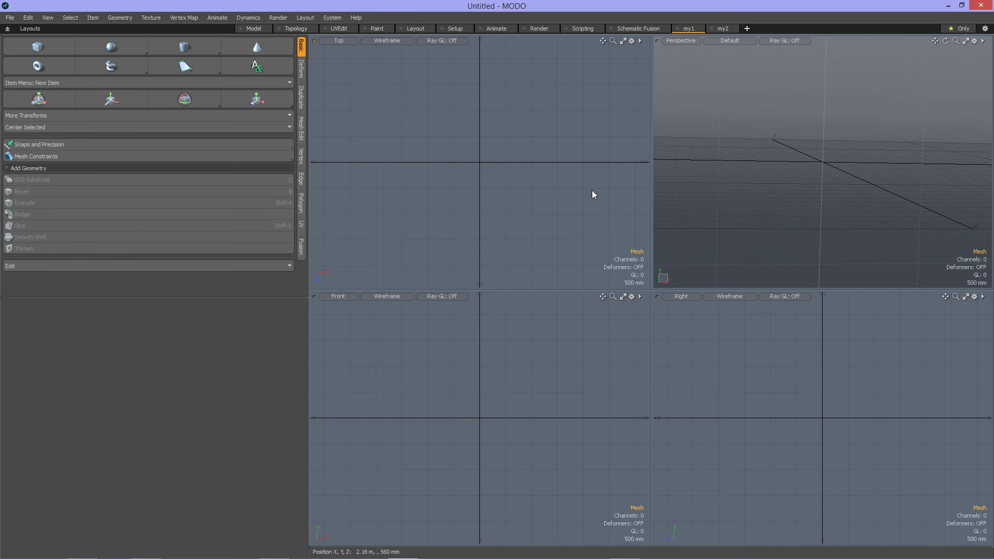
Look through the default layouts from Model to Schematic Fusion, check my1, and return to the Model layout.
{"action": "left_click", "coordinate": [253, 28]}
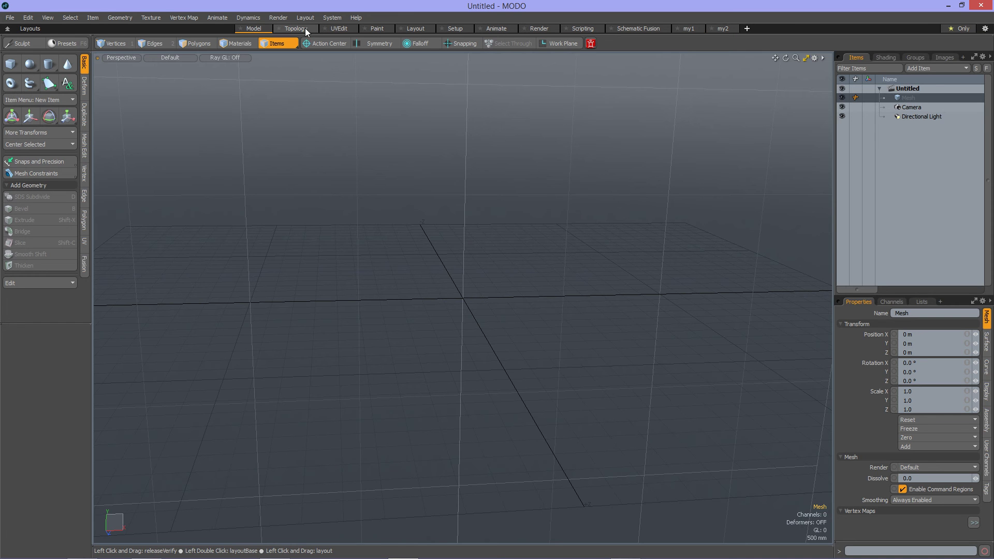
{"action": "left_click", "coordinate": [305, 28]}
{"action": "left_click", "coordinate": [342, 27]}
{"action": "left_click", "coordinate": [416, 26]}
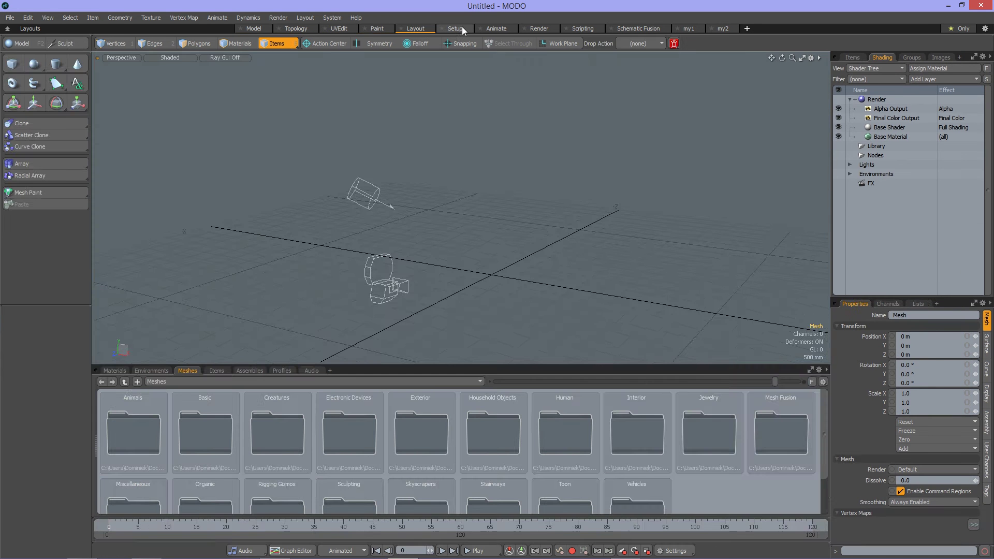
{"action": "left_click", "coordinate": [462, 26]}
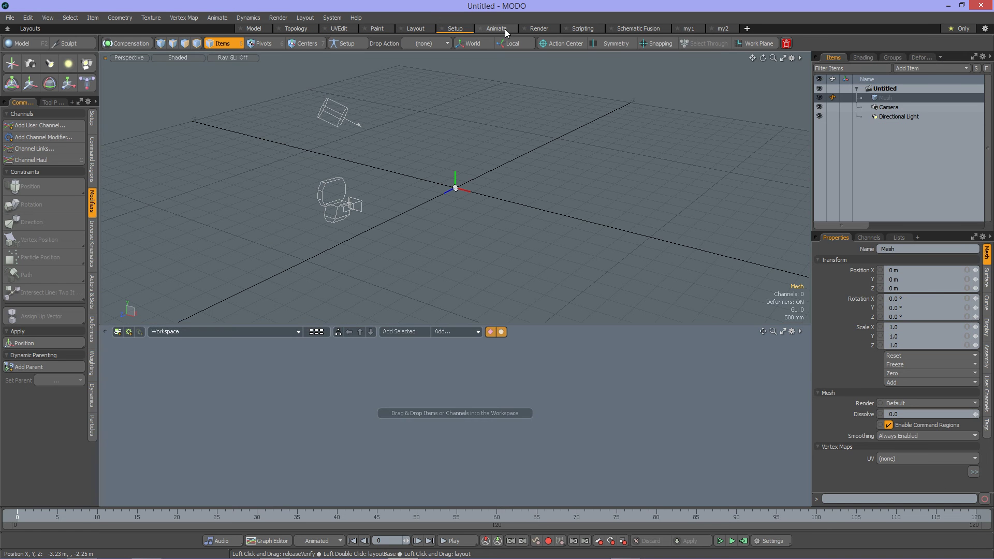
{"action": "left_click", "coordinate": [504, 29]}
{"action": "left_click", "coordinate": [543, 29]}
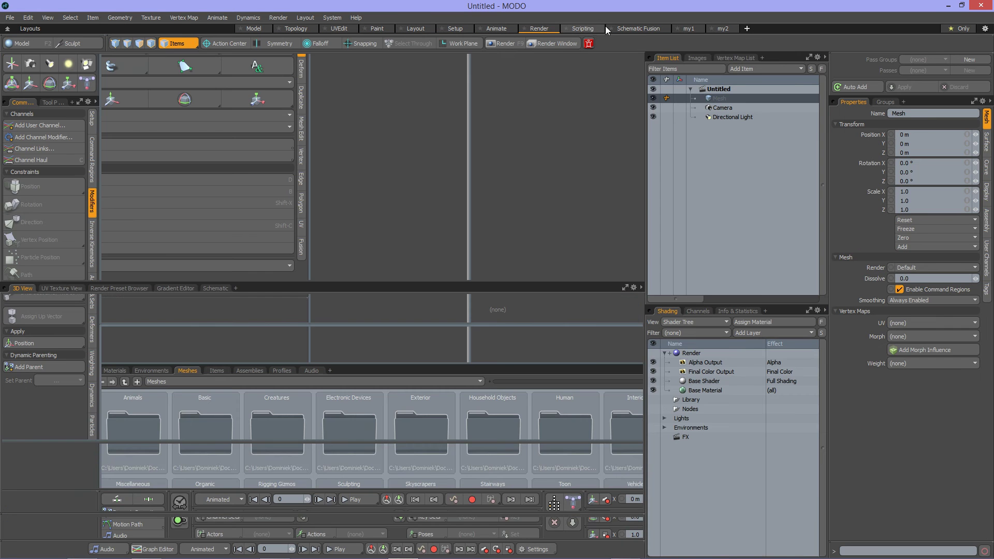
{"action": "left_click", "coordinate": [603, 29]}
{"action": "left_click", "coordinate": [647, 27]}
{"action": "left_click", "coordinate": [691, 28]}
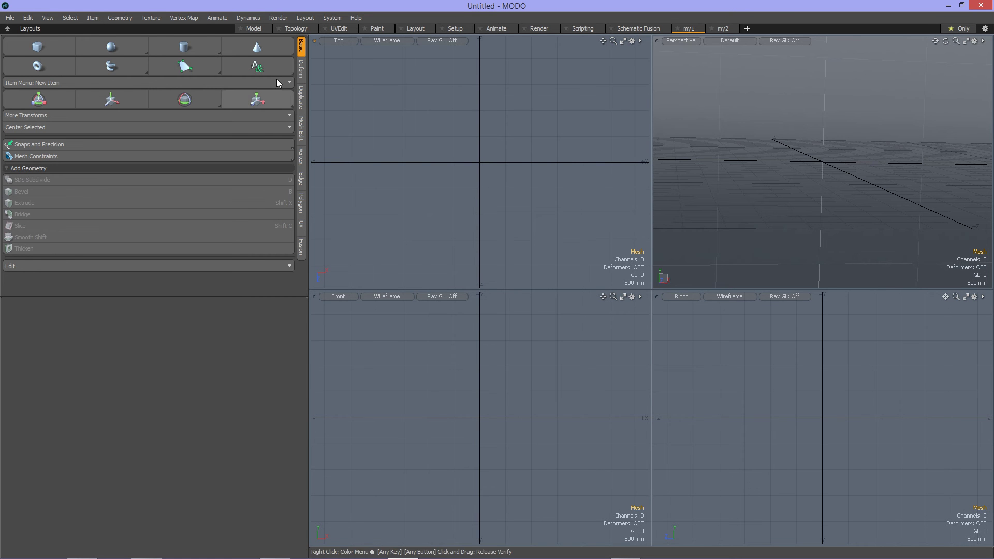
{"action": "left_click", "coordinate": [253, 28]}
Check the exported deleteMe1.CFG and deleteMe2.CFG files in the Luxology Configs folder in File Explorer, and return to MODO.
{"action": "key", "text": "alt+Tab"}
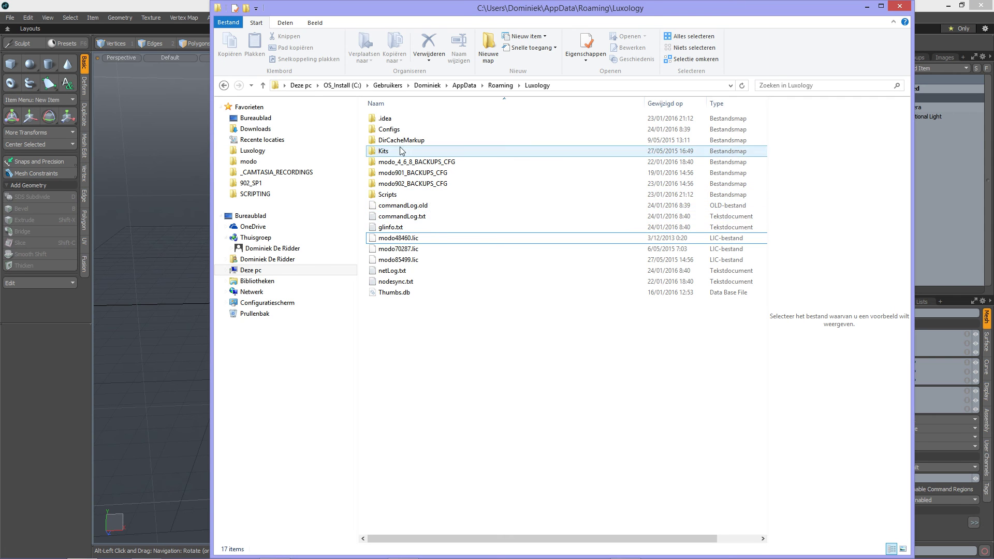
{"action": "double_click", "coordinate": [394, 131]}
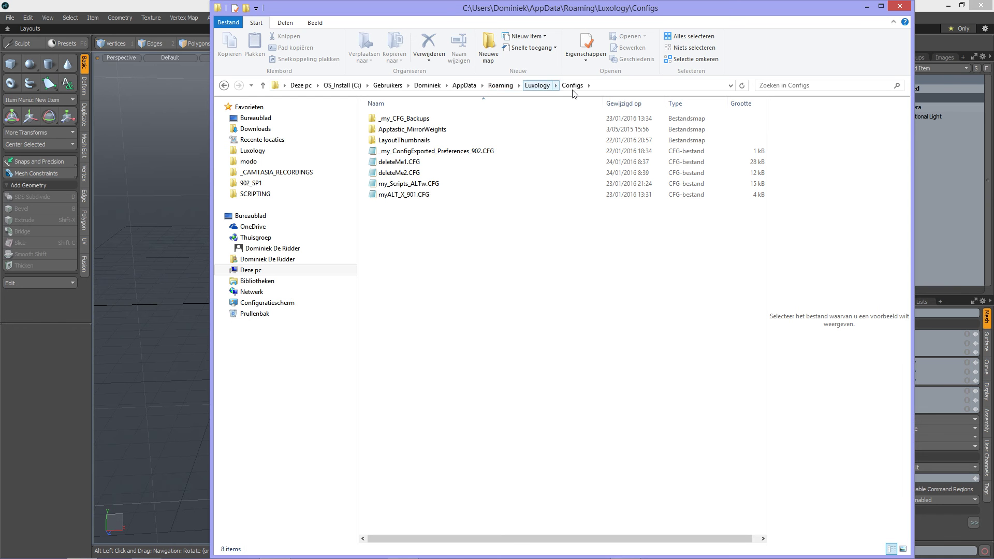
{"action": "left_click", "coordinate": [399, 161]}
{"action": "left_click", "coordinate": [411, 174], "text": "shift"}
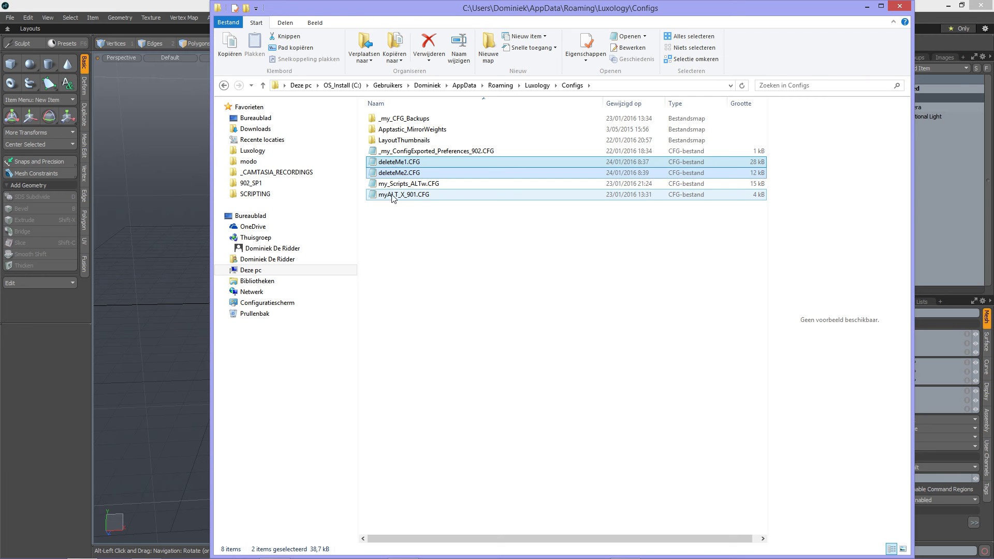
{"action": "left_click", "coordinate": [417, 240]}
{"action": "left_click", "coordinate": [159, 192]}
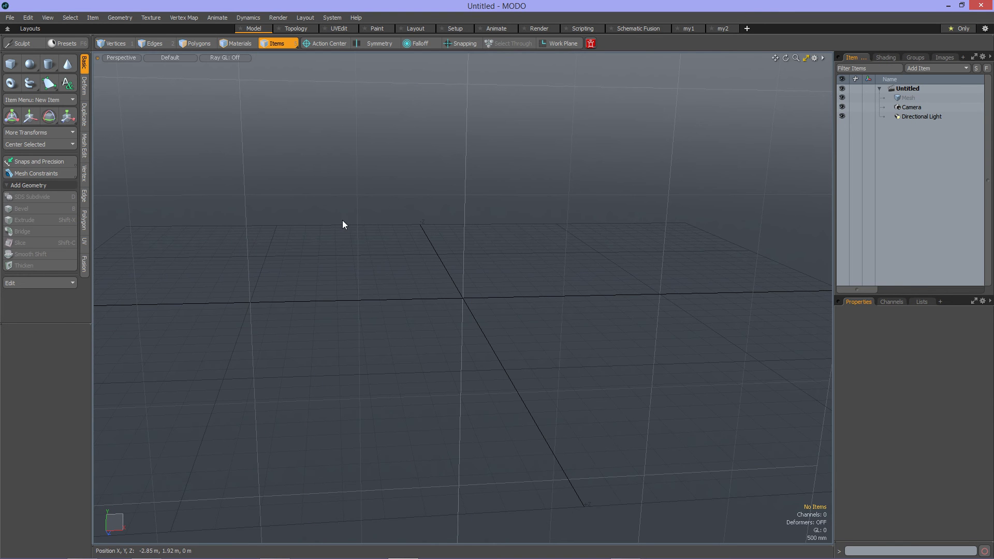
Open the Form Editor, enlarge it, and locate the my_ALT_X_901 and my_Scripts_ALTw forms in the (ungrouped) group.
{"action": "left_click", "coordinate": [337, 18]}
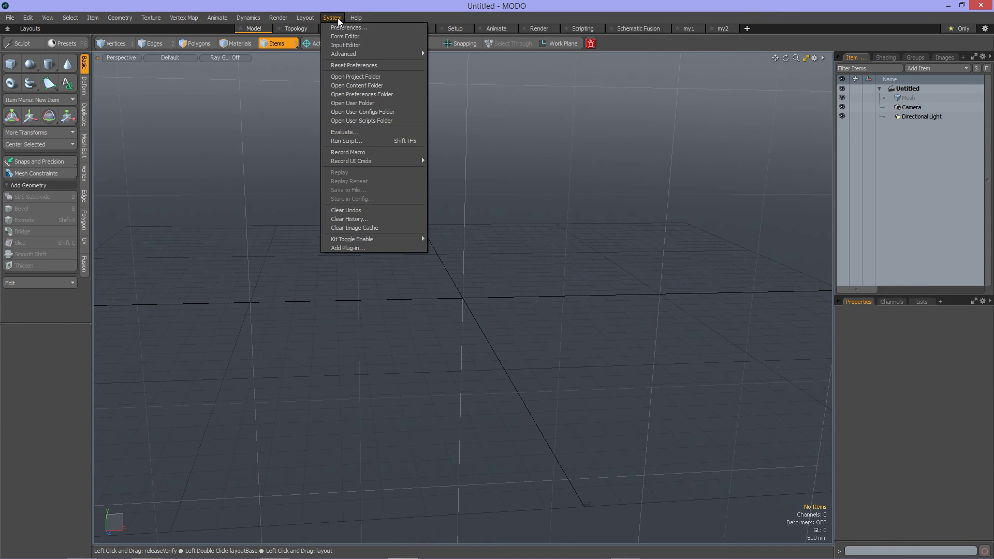
{"action": "left_click", "coordinate": [346, 36]}
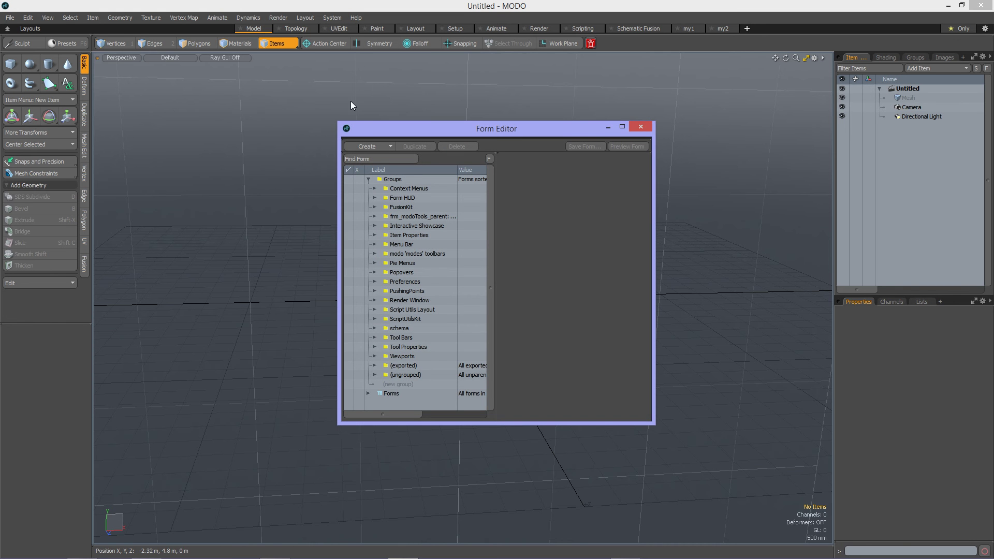
{"action": "left_click_drag", "start_coordinate": [337, 122], "coordinate": [139, 24]}
{"action": "left_click", "coordinate": [177, 280]}
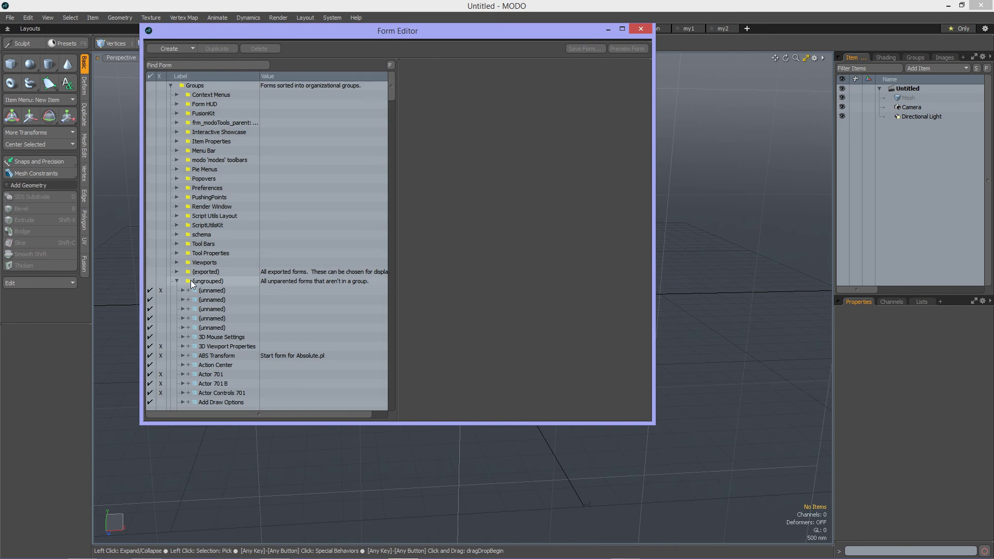
{"action": "left_click_drag", "start_coordinate": [393, 91], "coordinate": [401, 290]}
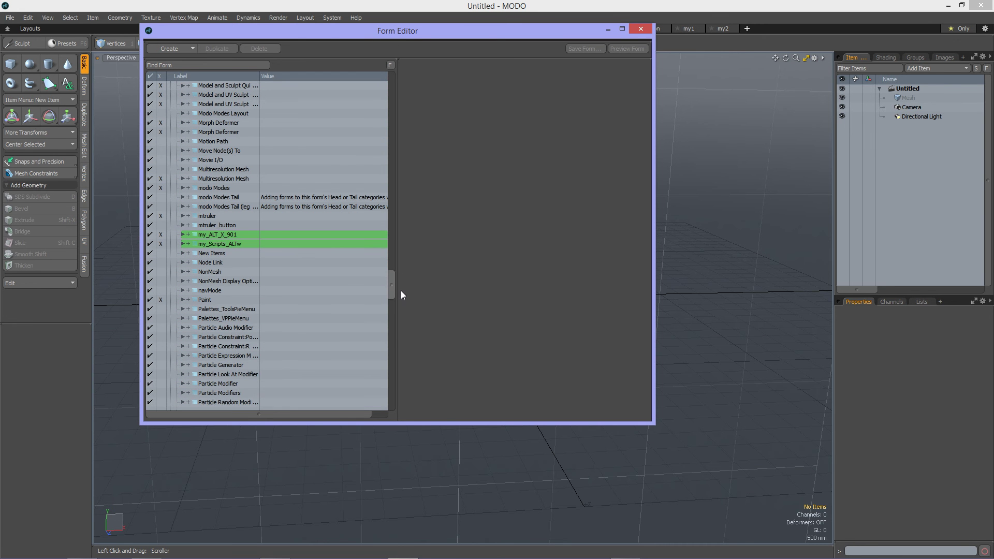
Assign the my_ALT_X_901 form to Alt-X with the Anywhere region, overwriting the existing assignment.
{"action": "left_click", "coordinate": [218, 234]}
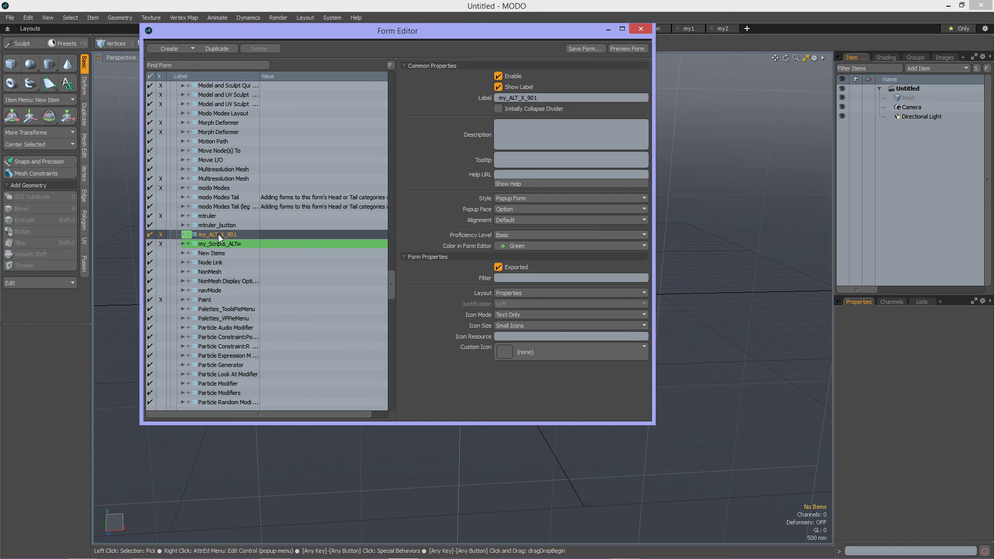
{"action": "right_click", "coordinate": [219, 234]}
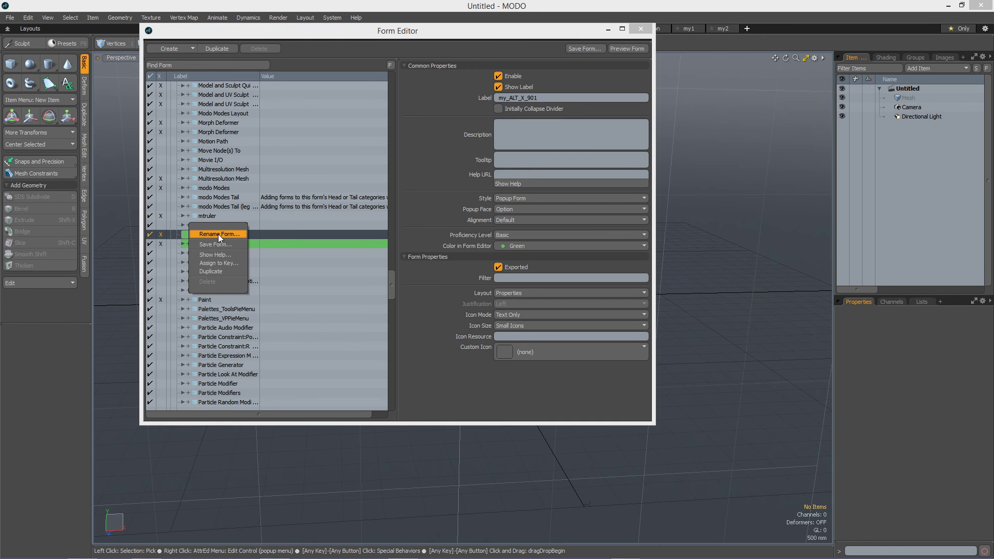
{"action": "left_click", "coordinate": [222, 262]}
{"action": "key", "text": "alt+x"}
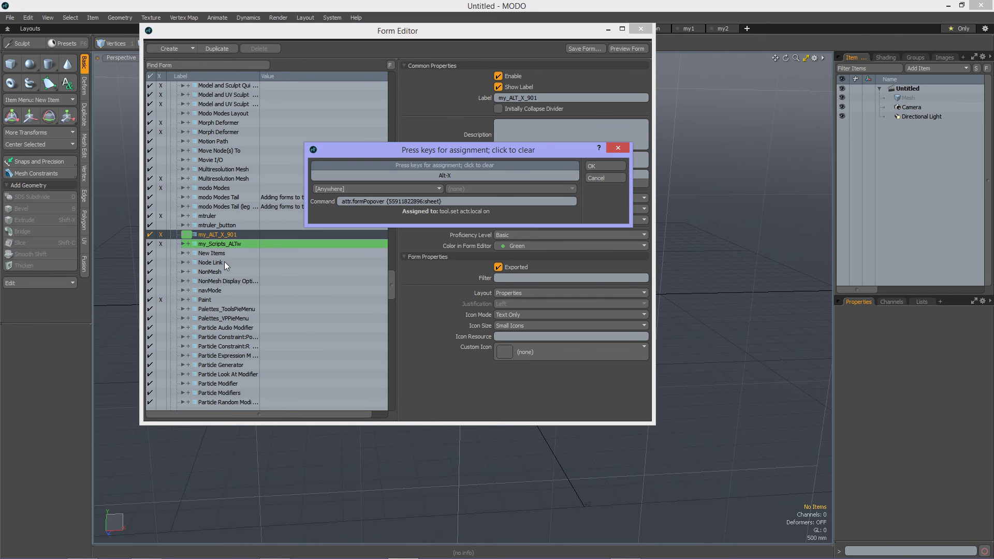
{"action": "left_click", "coordinate": [600, 165]}
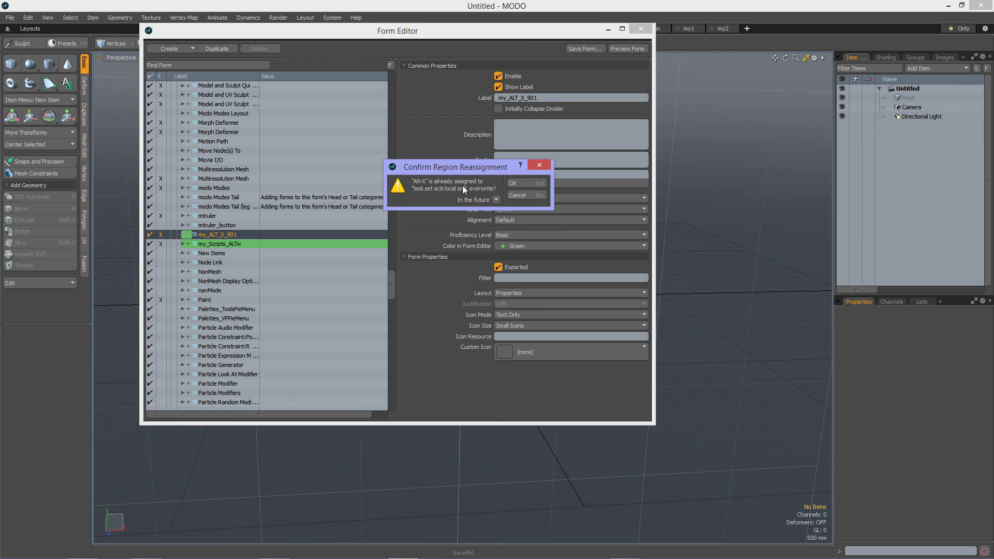
{"action": "left_click", "coordinate": [527, 184]}
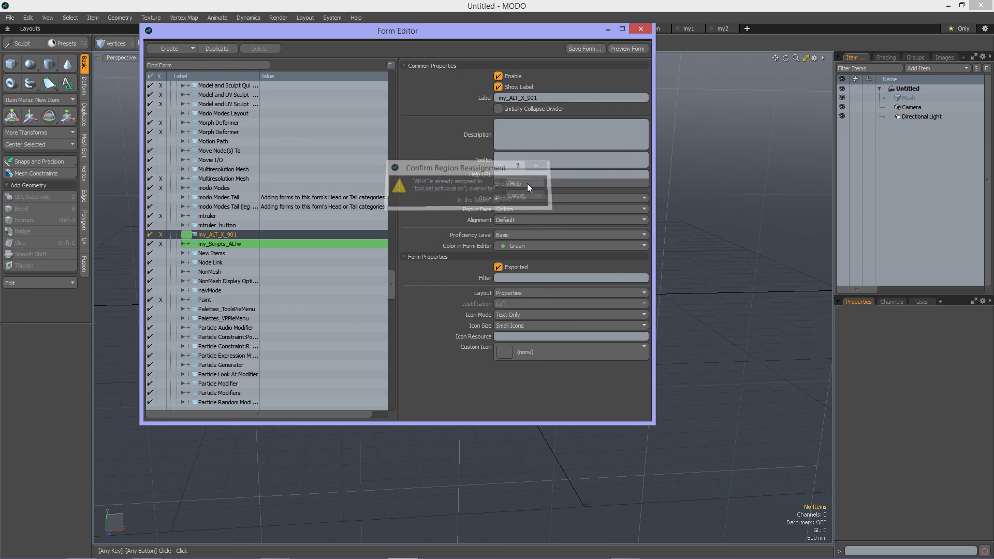
Assign the my_Scripts_ALTw form to Alt-W with the Anywhere region, overwriting the existing assignment, and close the Form Editor.
{"action": "left_click", "coordinate": [222, 242]}
{"action": "right_click", "coordinate": [222, 242]}
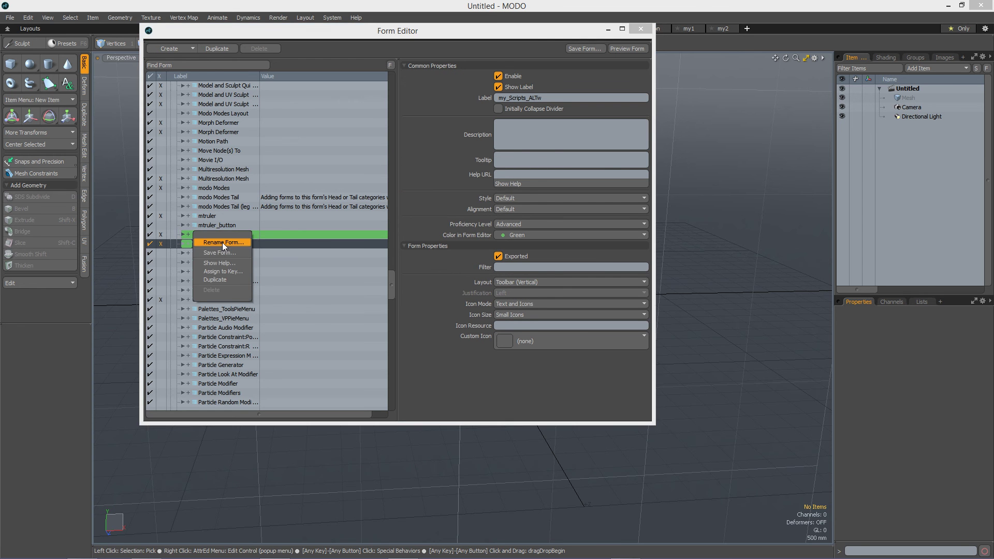
{"action": "left_click", "coordinate": [224, 271]}
{"action": "key", "text": "alt+w"}
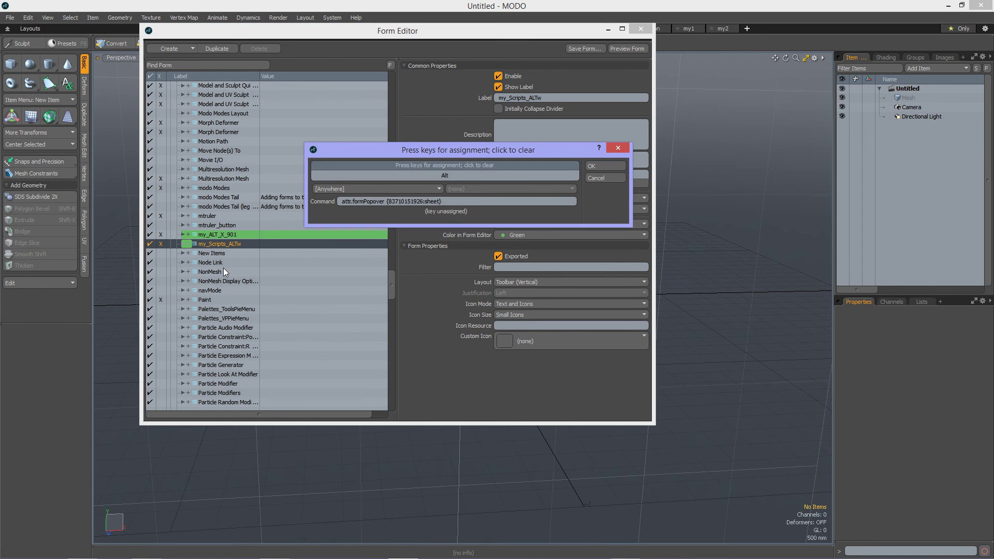
{"action": "left_click", "coordinate": [611, 166]}
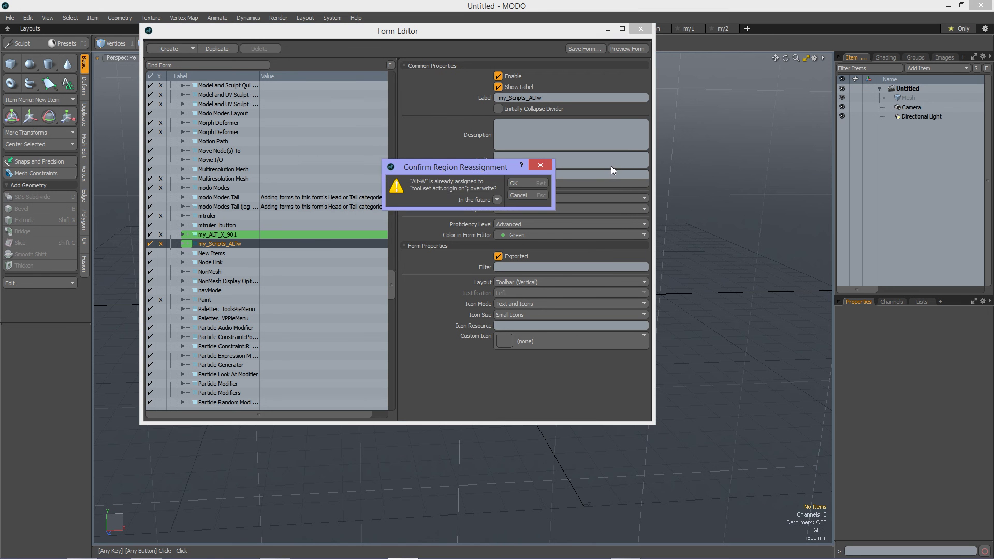
{"action": "left_click", "coordinate": [530, 183]}
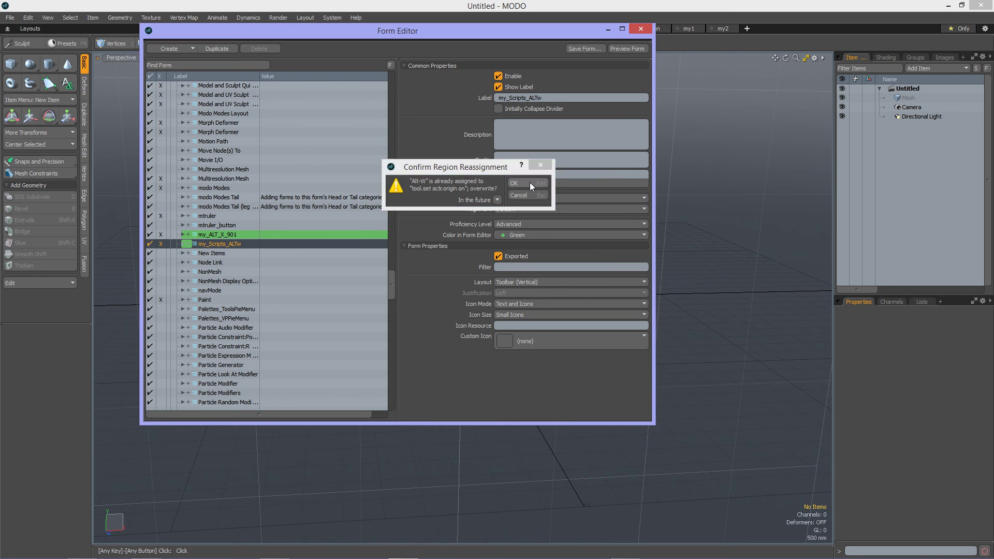
{"action": "left_click", "coordinate": [642, 30]}
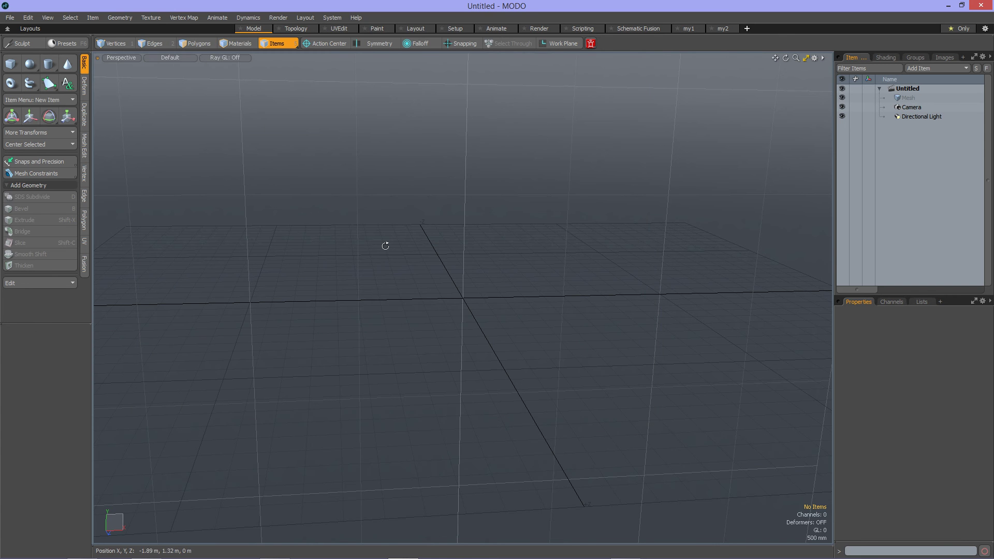
Open the my_Scripts_ALTw form through its assigned shortcut and place the popover along the left edge of the 3D viewport.
{"action": "key", "text": "alt+w"}
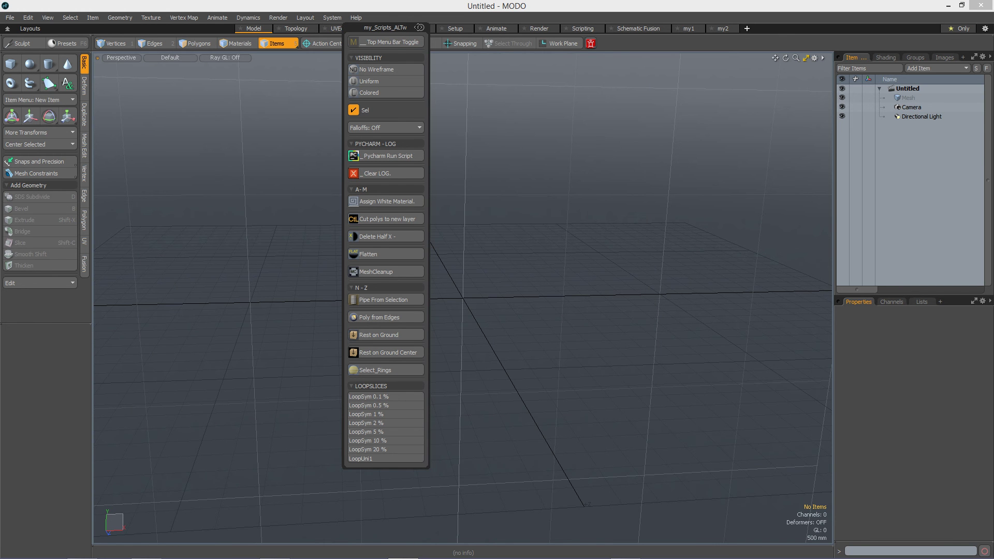
{"action": "left_click_drag", "start_coordinate": [399, 27], "coordinate": [155, 65]}
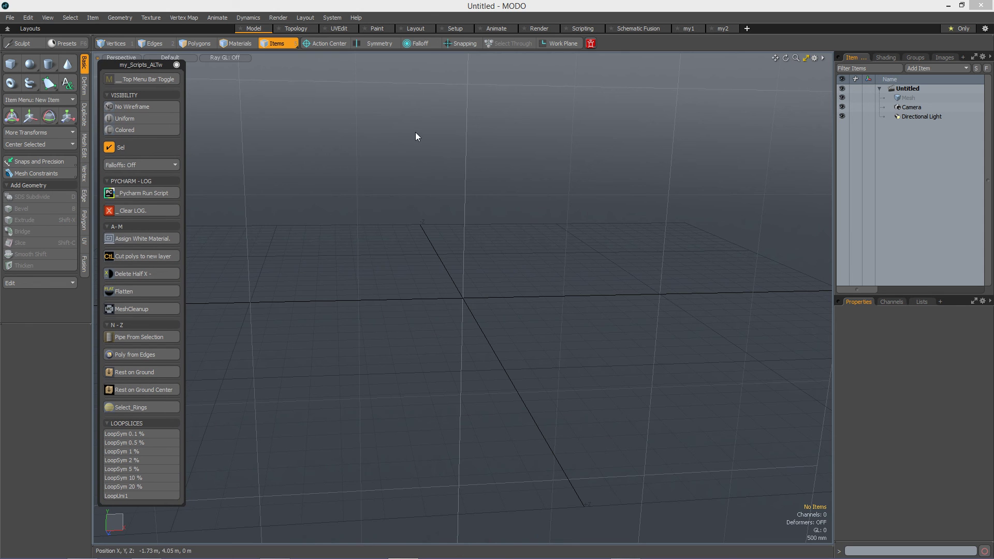
{"action": "left_click_drag", "start_coordinate": [497, 295], "coordinate": [629, 361], "text": "alt"}
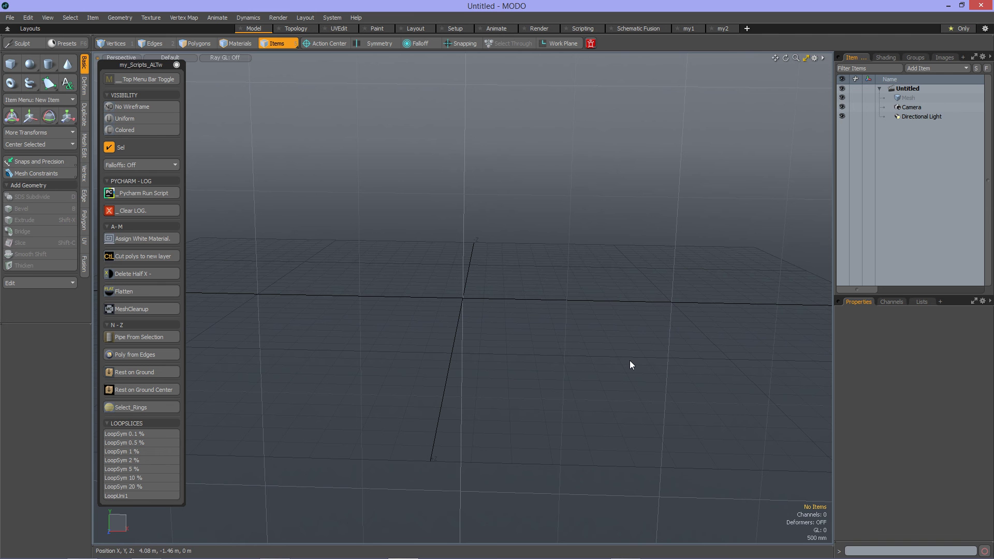
{"action": "left_click", "coordinate": [9, 17]}
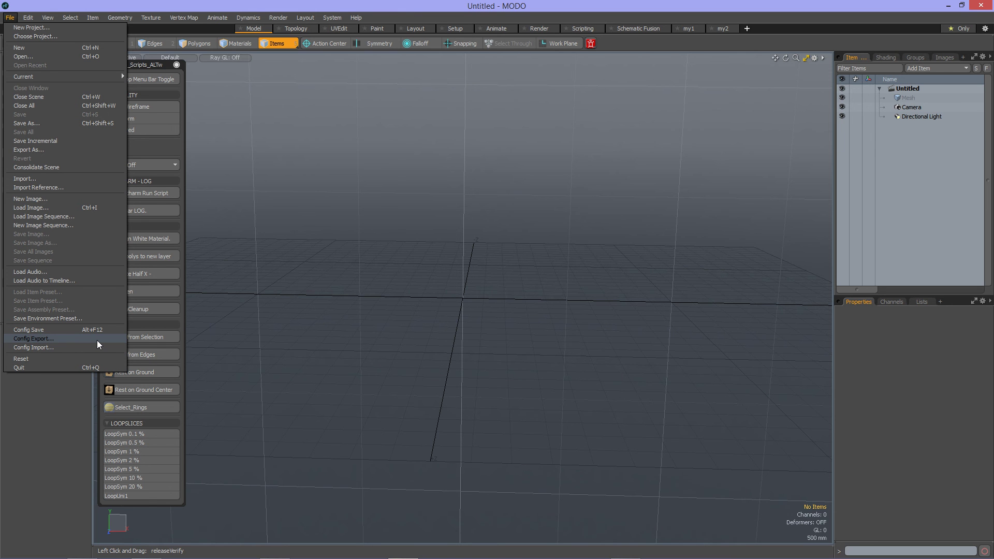
{"action": "left_click", "coordinate": [480, 309]}
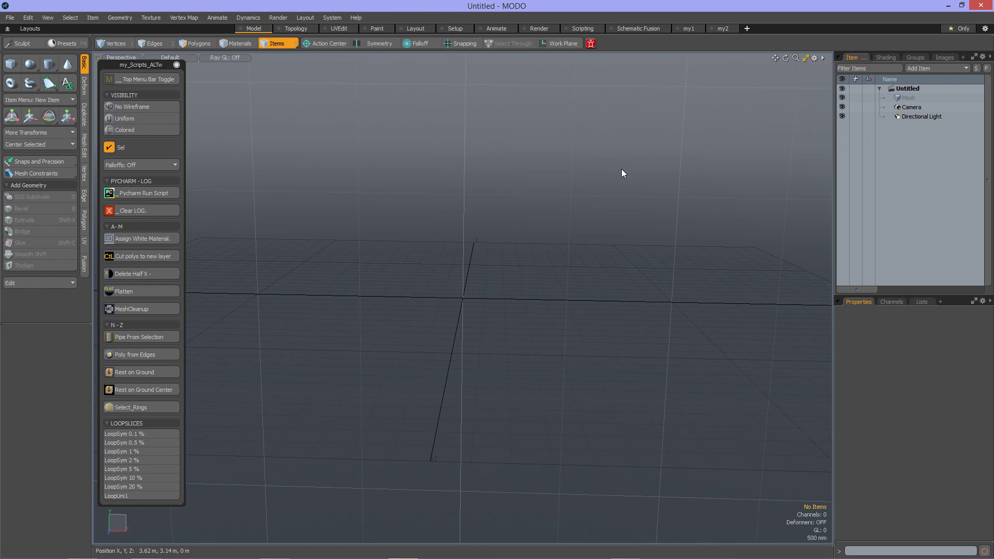
{"action": "left_click_drag", "start_coordinate": [508, 259], "coordinate": [647, 313], "text": "alt"}
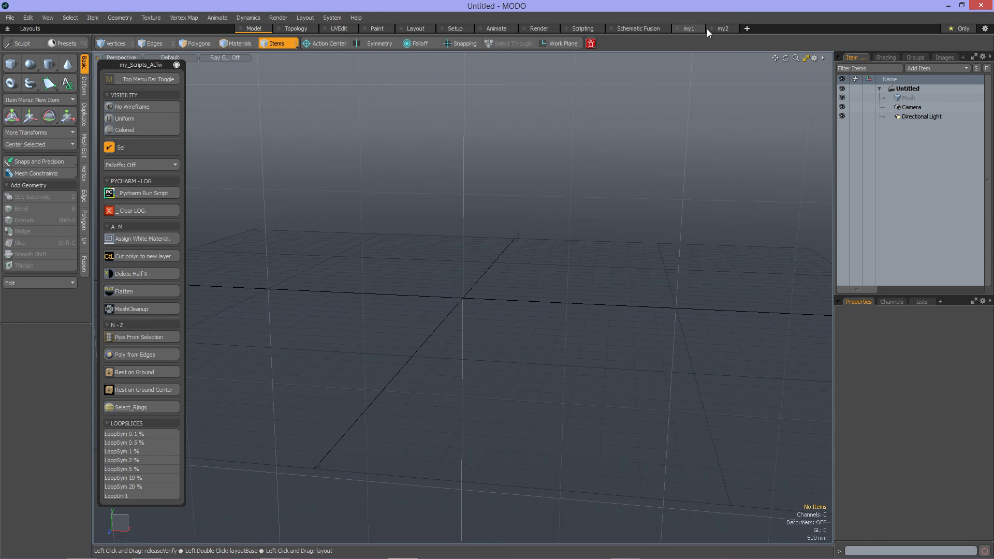
Open a new empty layout window and set its viewport type to Viewport Group.
{"action": "left_click", "coordinate": [305, 18]}
{"action": "mouse_move", "coordinate": [409, 150]}
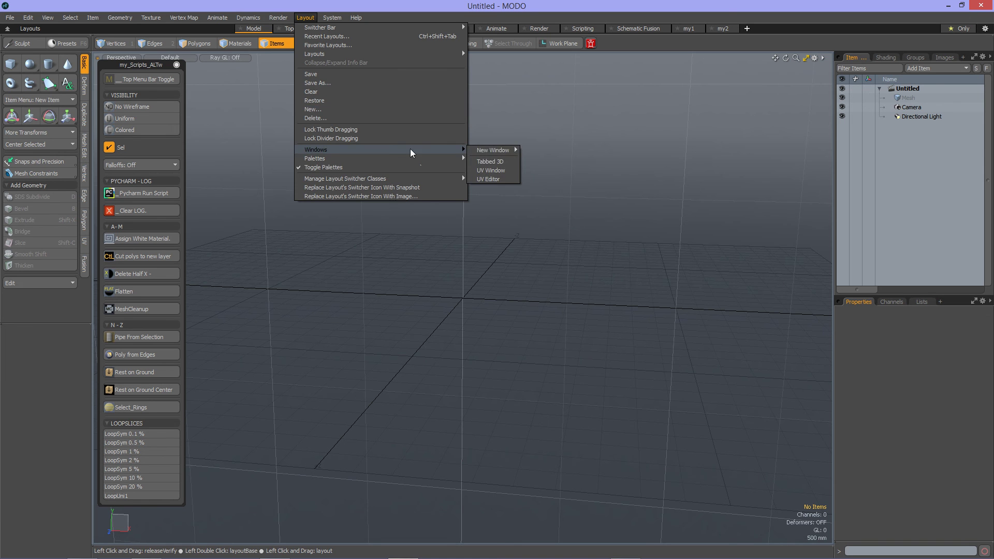
{"action": "mouse_move", "coordinate": [491, 151]}
{"action": "left_click", "coordinate": [543, 150]}
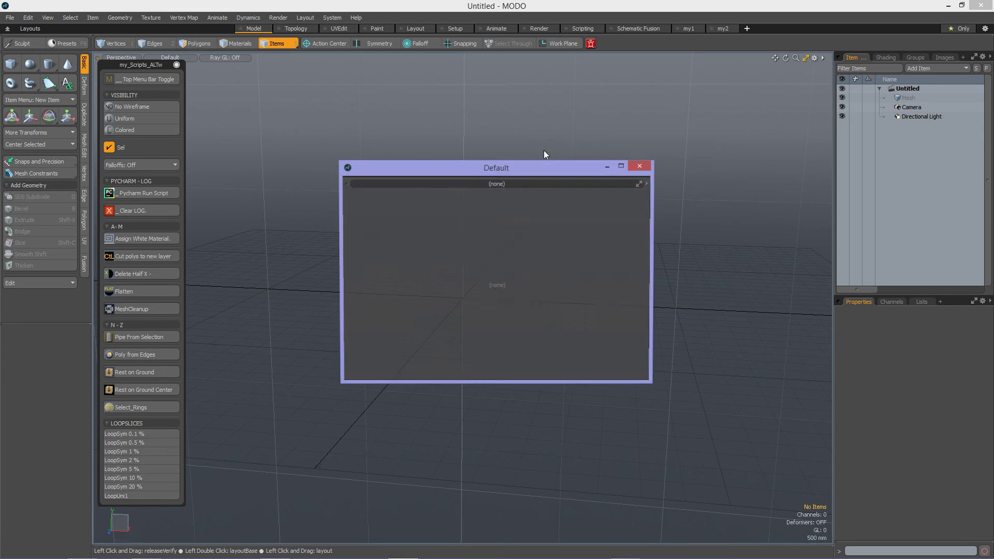
{"action": "left_click", "coordinate": [647, 183]}
{"action": "mouse_move", "coordinate": [630, 401]}
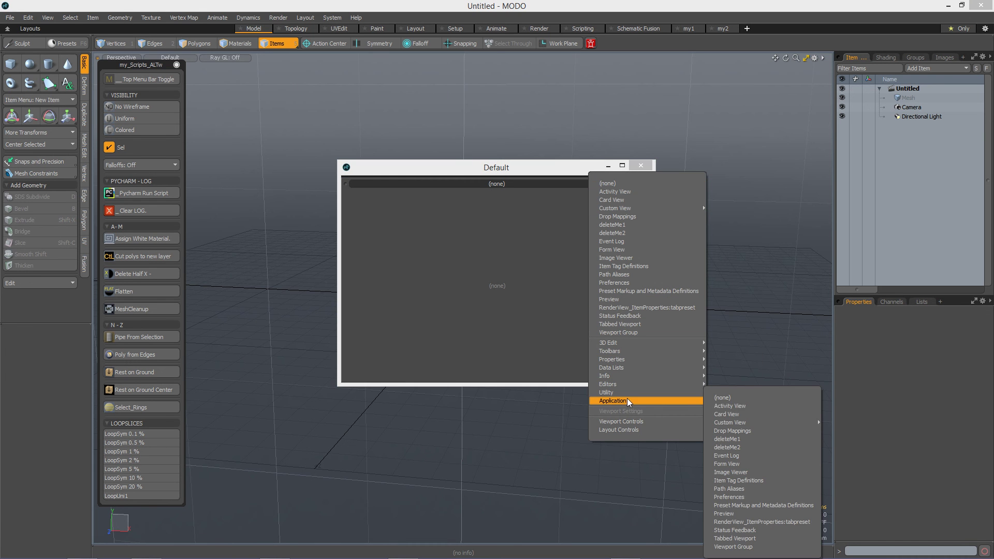
{"action": "left_click", "coordinate": [754, 547]}
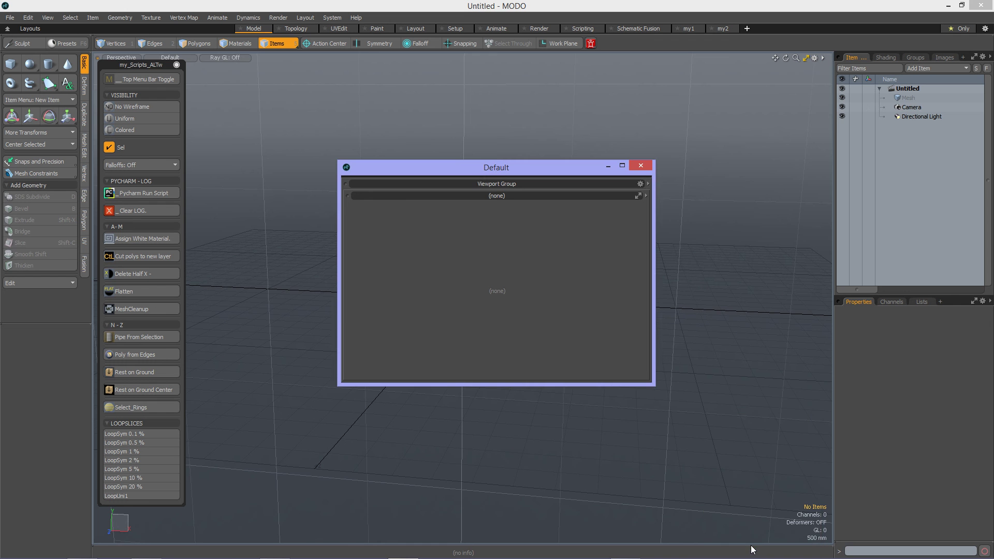
Split the empty viewport inside the group into two side-by-side viewports and make each one a Viewport Group.
{"action": "left_click_drag", "start_coordinate": [349, 195], "coordinate": [494, 200]}
{"action": "left_click", "coordinate": [493, 197]}
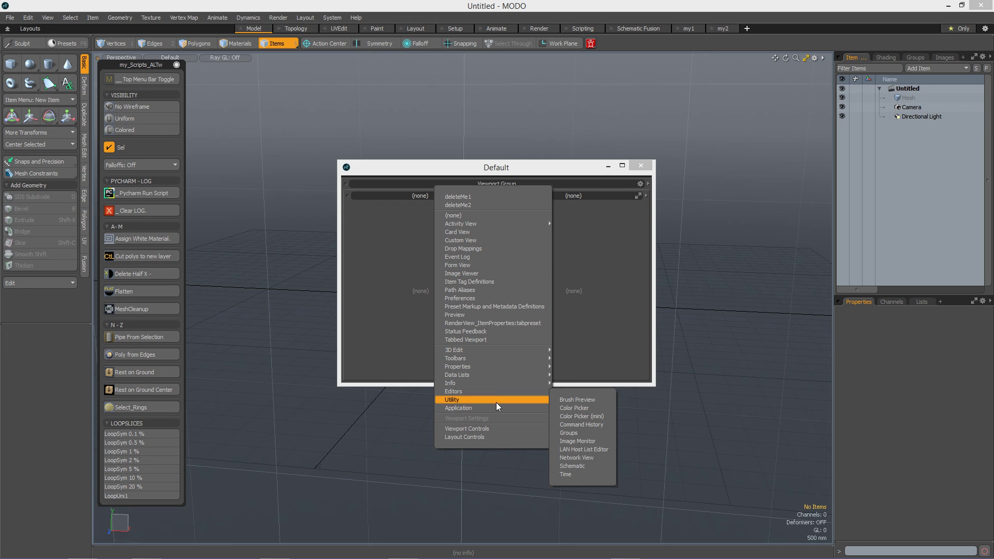
{"action": "mouse_move", "coordinate": [507, 408]}
{"action": "left_click", "coordinate": [579, 547]}
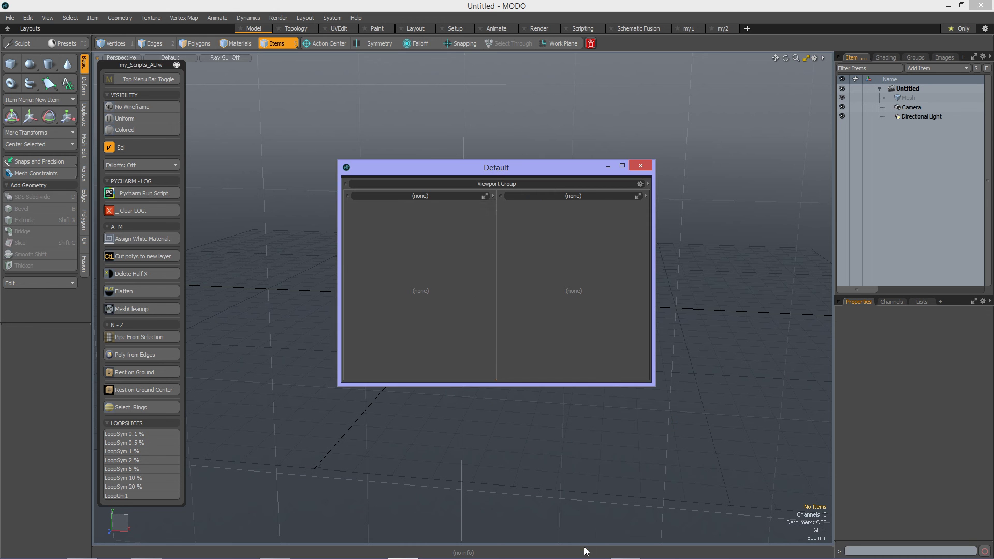
{"action": "left_click", "coordinate": [646, 196]}
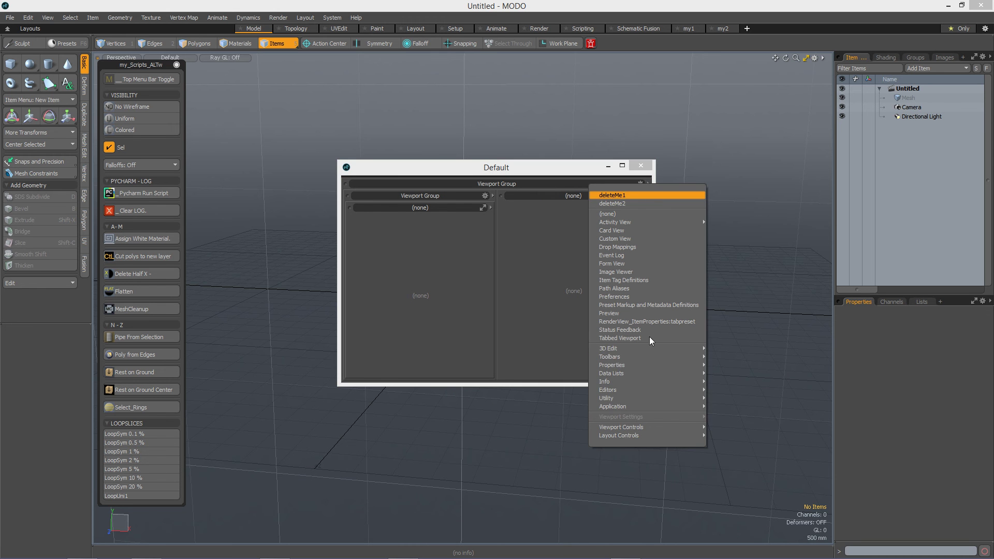
{"action": "mouse_move", "coordinate": [638, 409]}
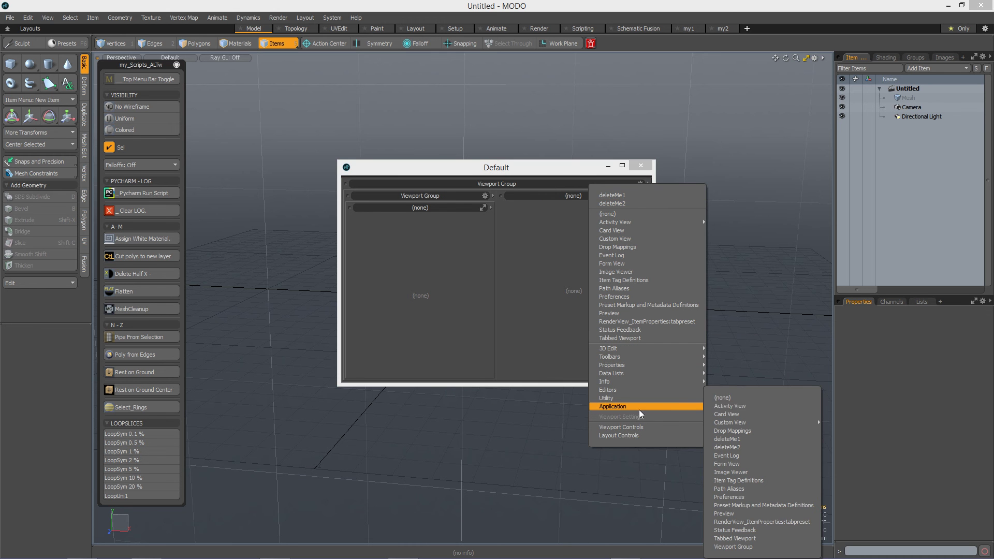
{"action": "left_click", "coordinate": [734, 546]}
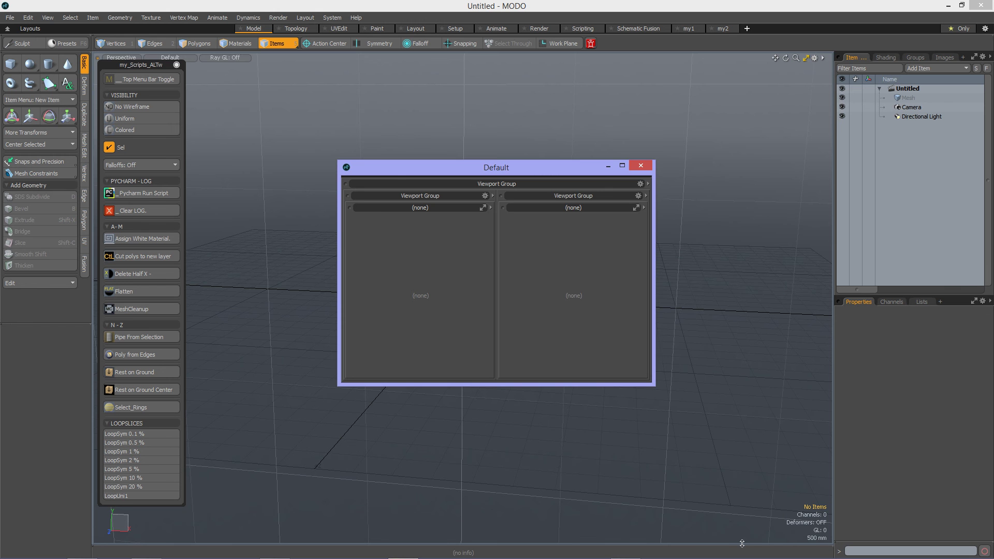
Set the left nested group's viewport to Color Picker and the right nested group's viewport to Image Viewer.
{"action": "left_click", "coordinate": [489, 207]}
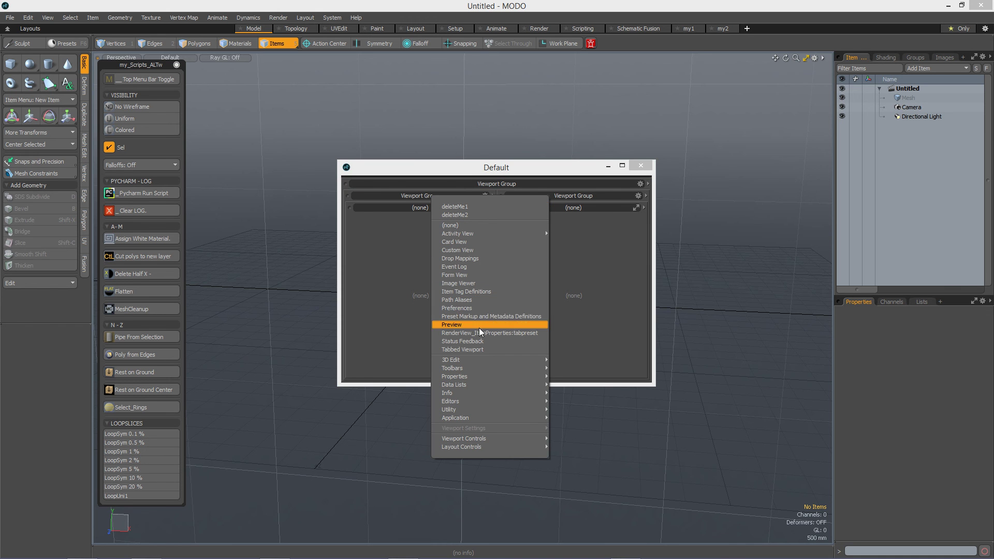
{"action": "mouse_move", "coordinate": [470, 394]}
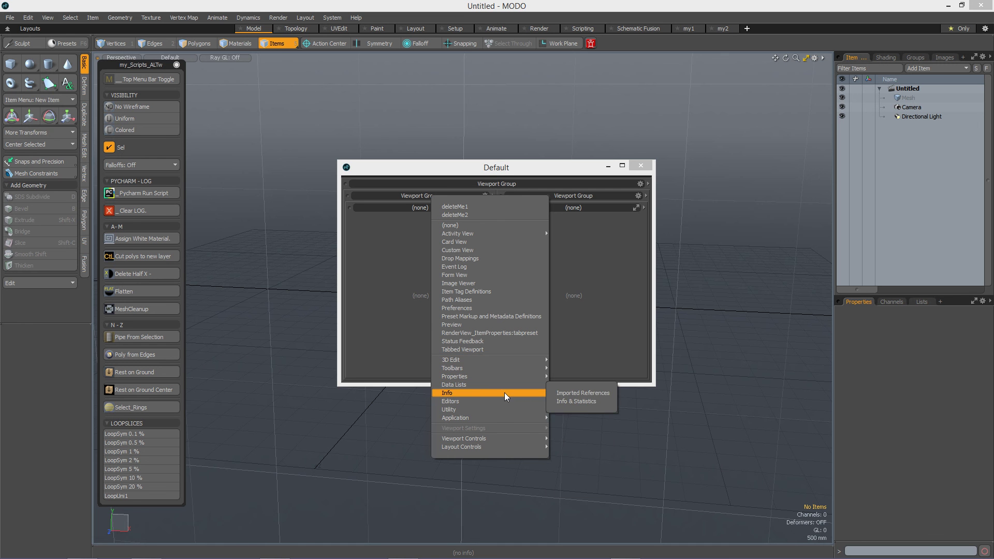
{"action": "mouse_move", "coordinate": [506, 412]}
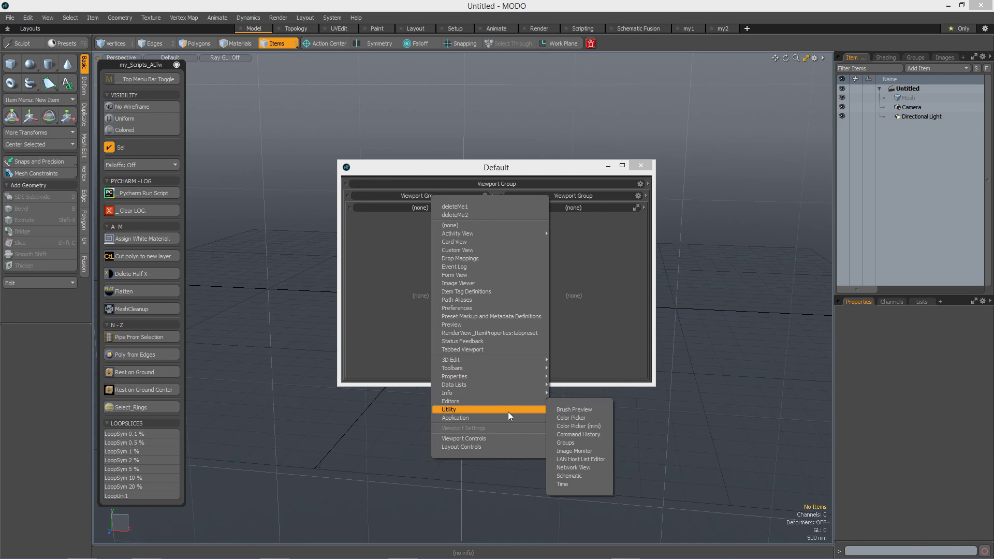
{"action": "left_click", "coordinate": [572, 411]}
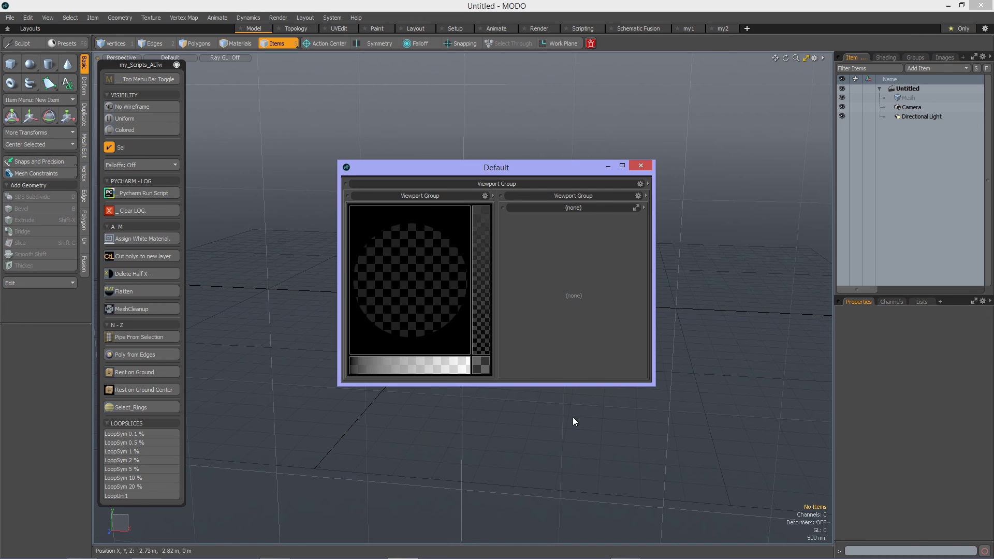
{"action": "left_click", "coordinate": [644, 207]}
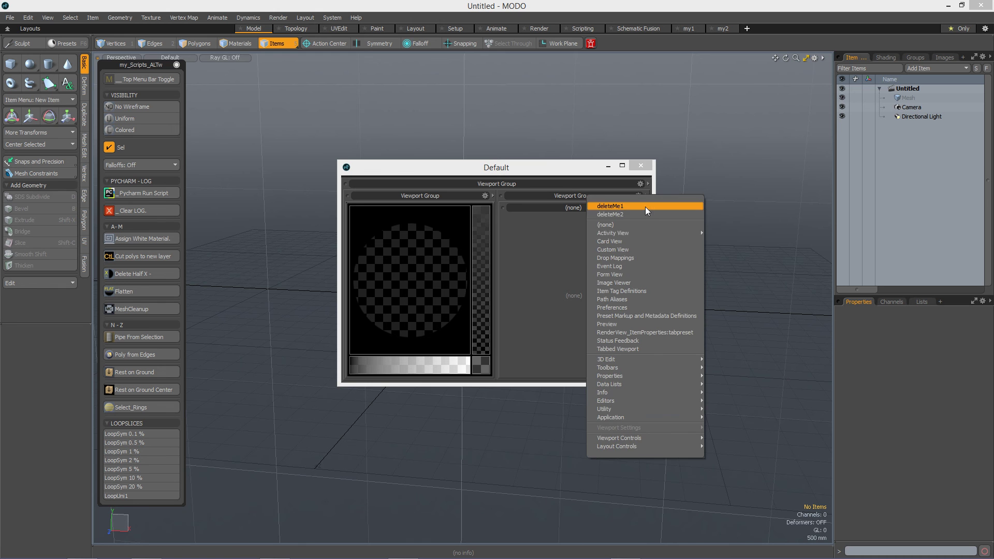
{"action": "left_click", "coordinate": [641, 282]}
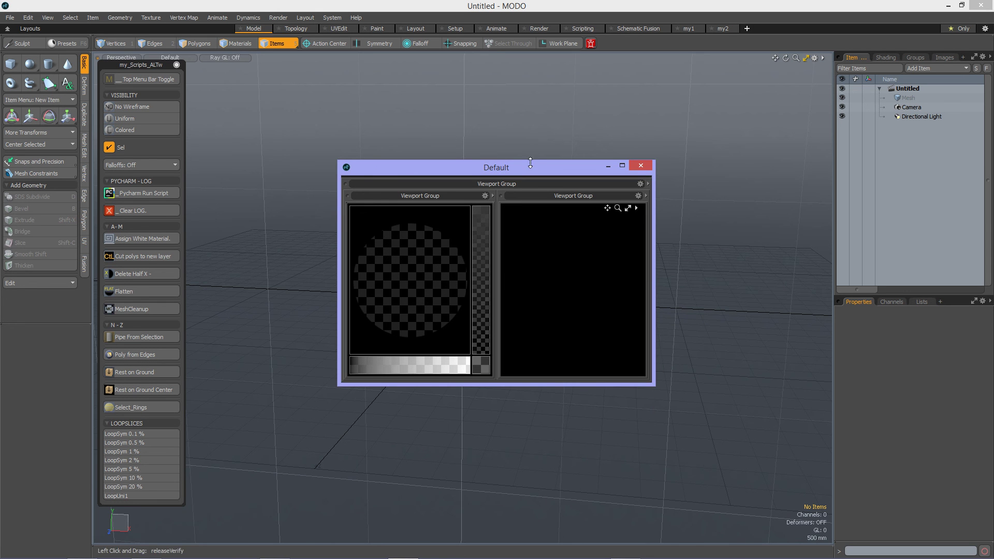
Minimize the headers of both nested viewport groups and of the outer viewport group.
{"action": "right_click", "coordinate": [347, 196]}
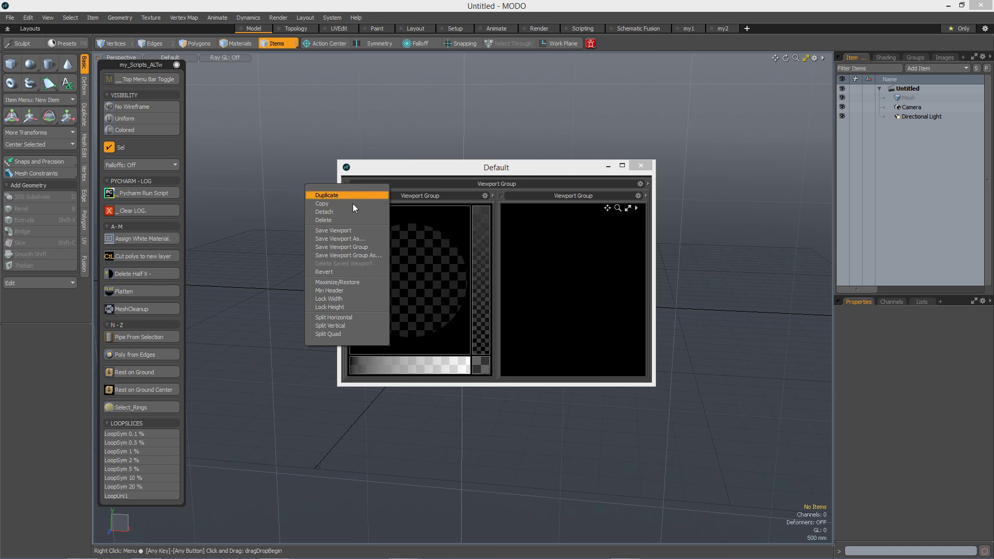
{"action": "left_click", "coordinate": [348, 291]}
{"action": "right_click", "coordinate": [501, 197]}
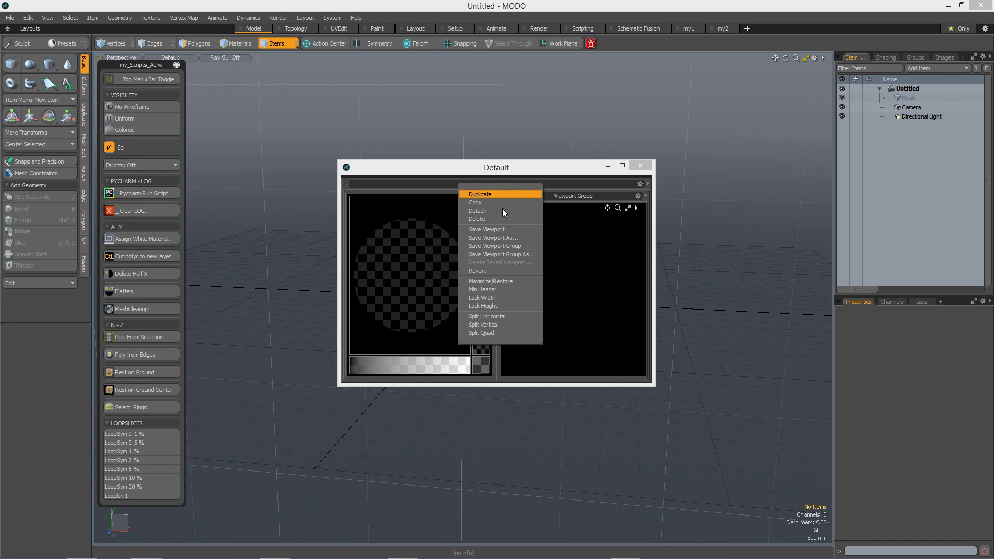
{"action": "left_click", "coordinate": [489, 289]}
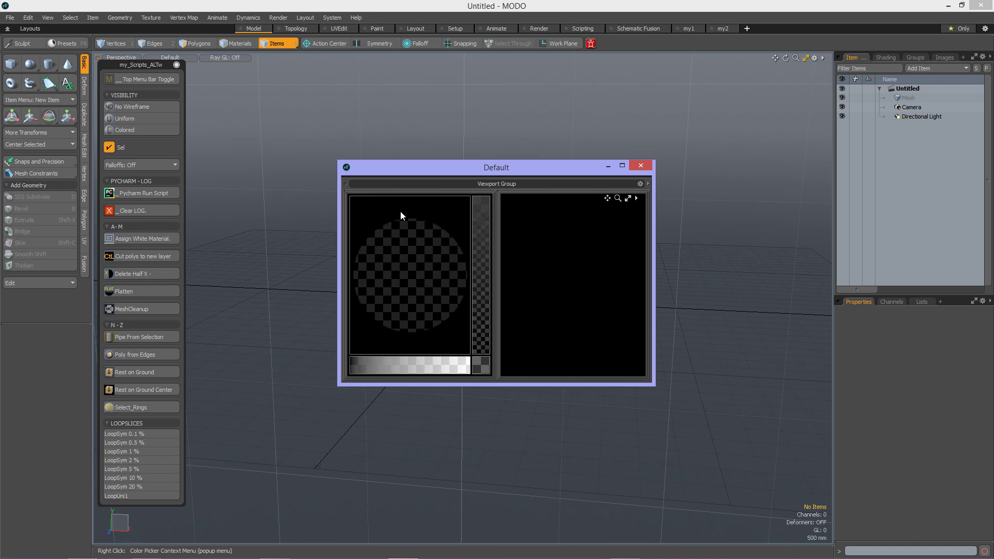
{"action": "right_click", "coordinate": [346, 184]}
{"action": "left_click", "coordinate": [350, 261]}
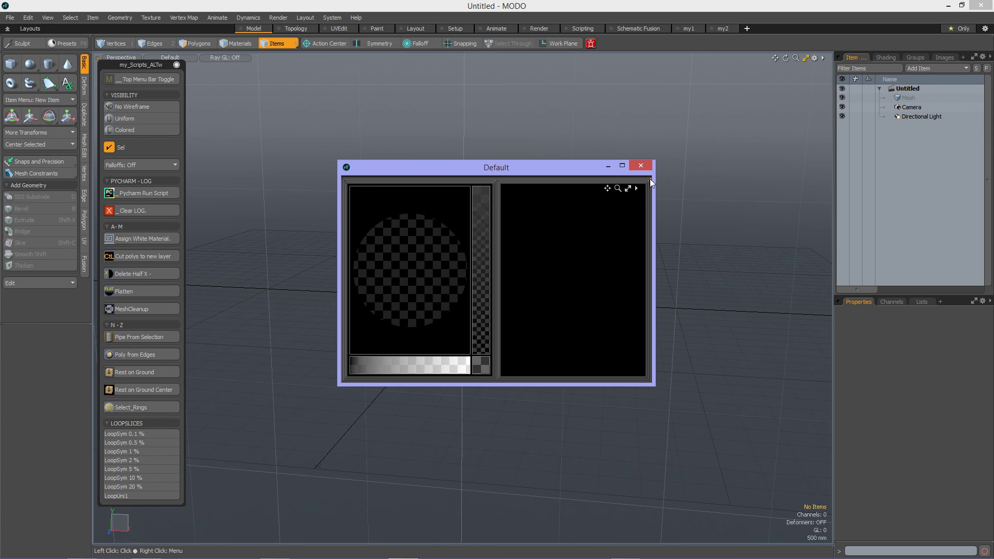
Save the outer viewport group as deleteMe3 in the Application viewport category.
{"action": "right_click", "coordinate": [650, 179]}
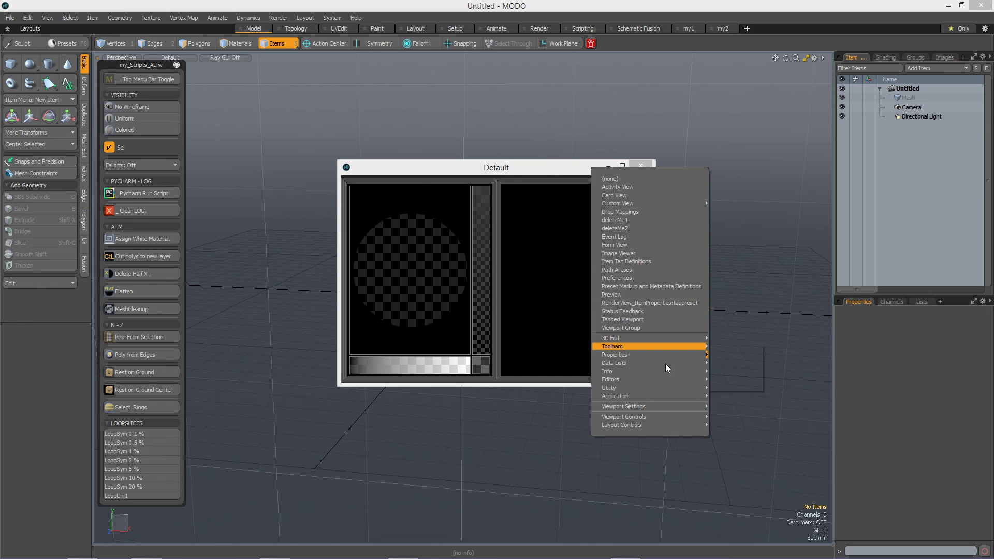
{"action": "mouse_move", "coordinate": [660, 418]}
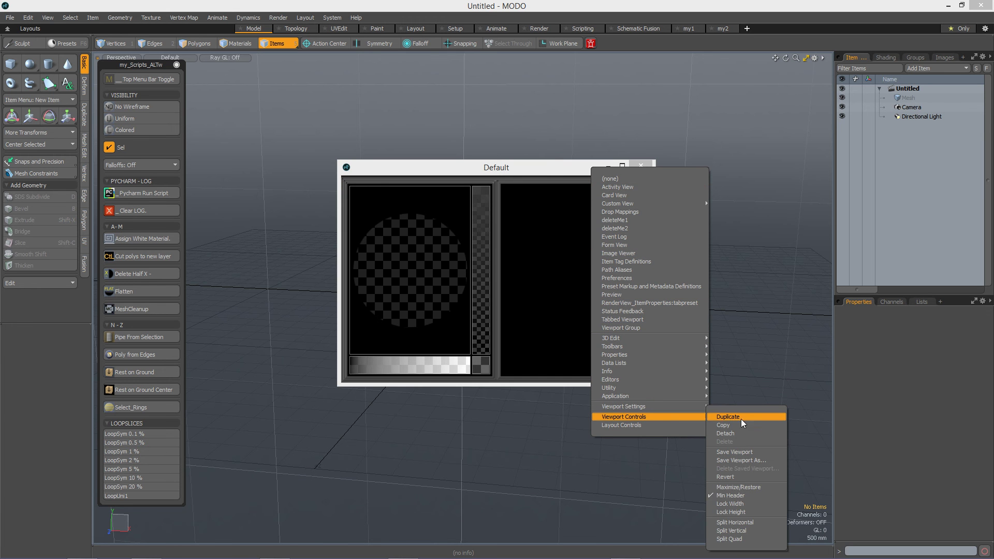
{"action": "left_click", "coordinate": [745, 453]}
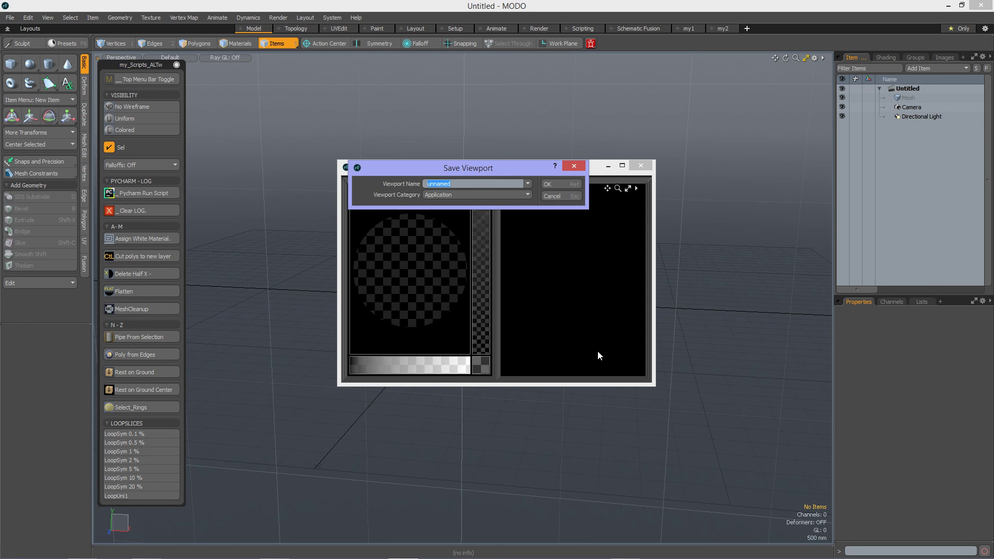
{"action": "type", "text": "deleteMe3"}
{"action": "left_click", "coordinate": [554, 183]}
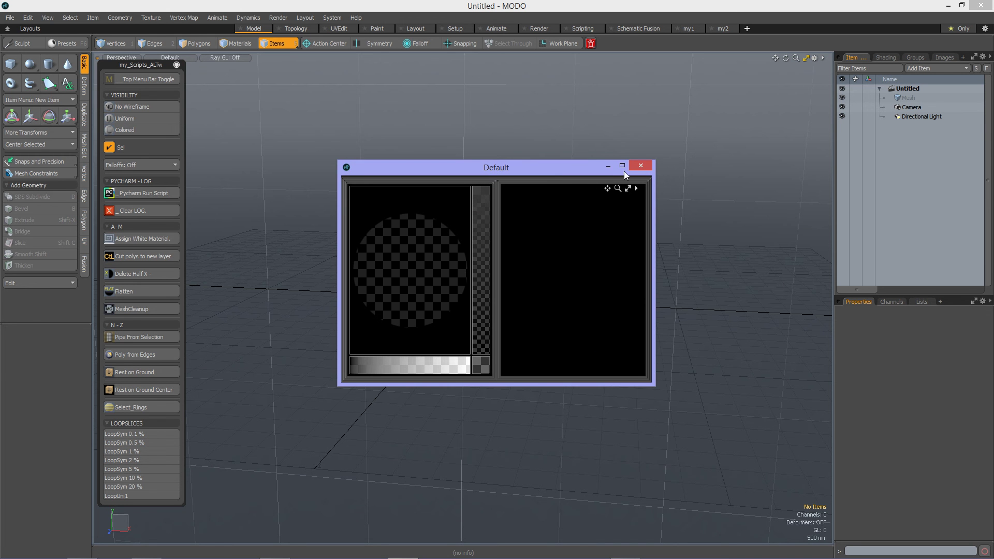
Export the Layouts config fragment as deleteMe3 in the Configs folder, and close the floating viewport window.
{"action": "left_click", "coordinate": [10, 17]}
{"action": "left_click", "coordinate": [29, 338]}
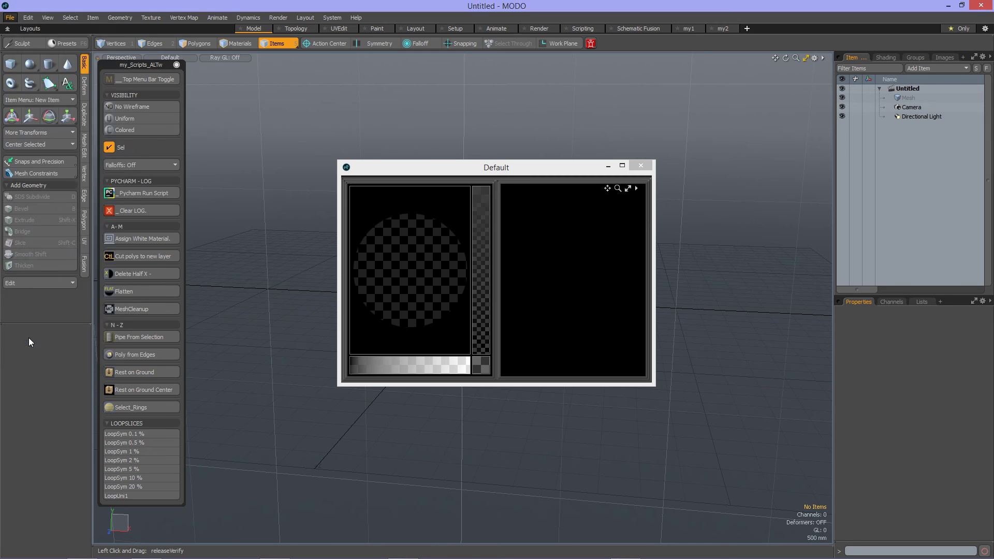
{"action": "type", "text": "d"}
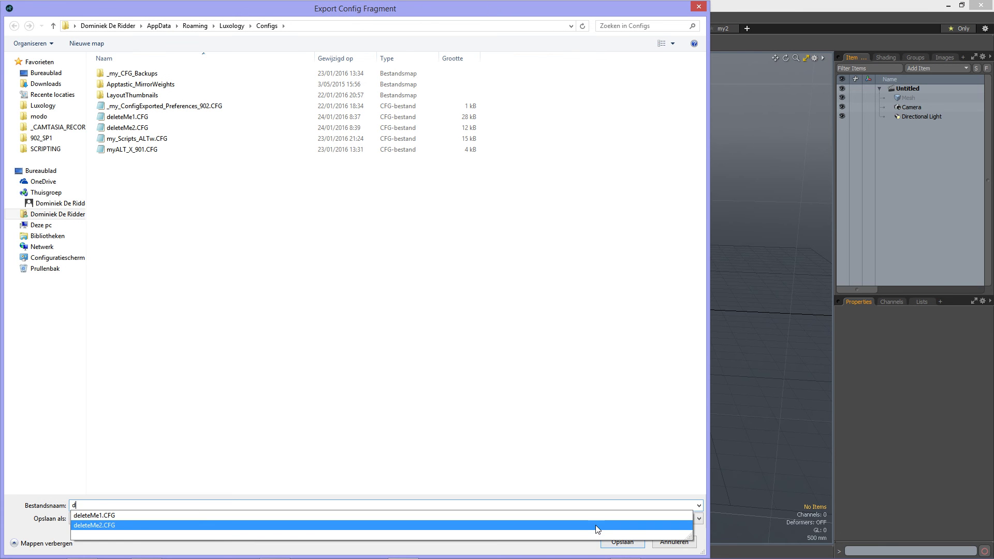
{"action": "type", "text": "eleteMe3"}
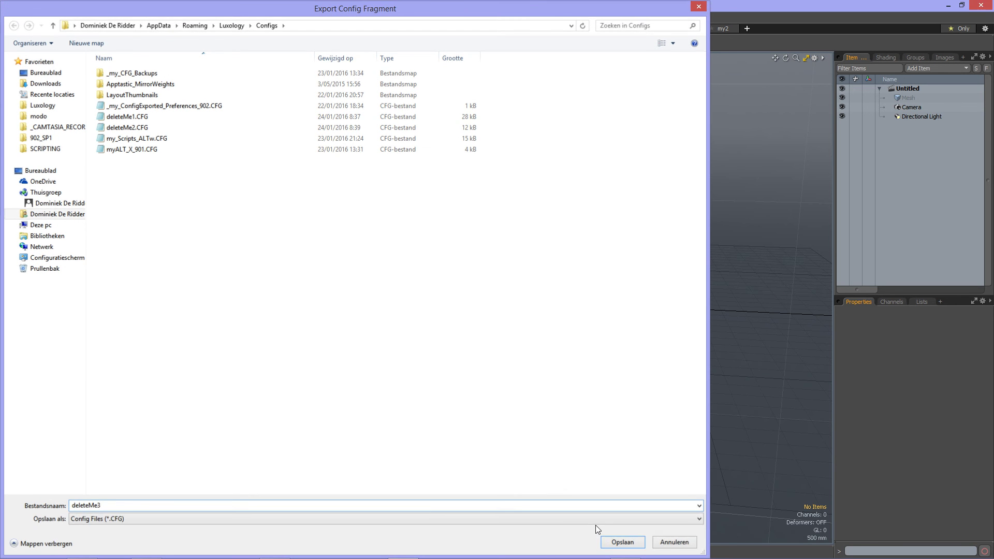
{"action": "key", "text": "Return"}
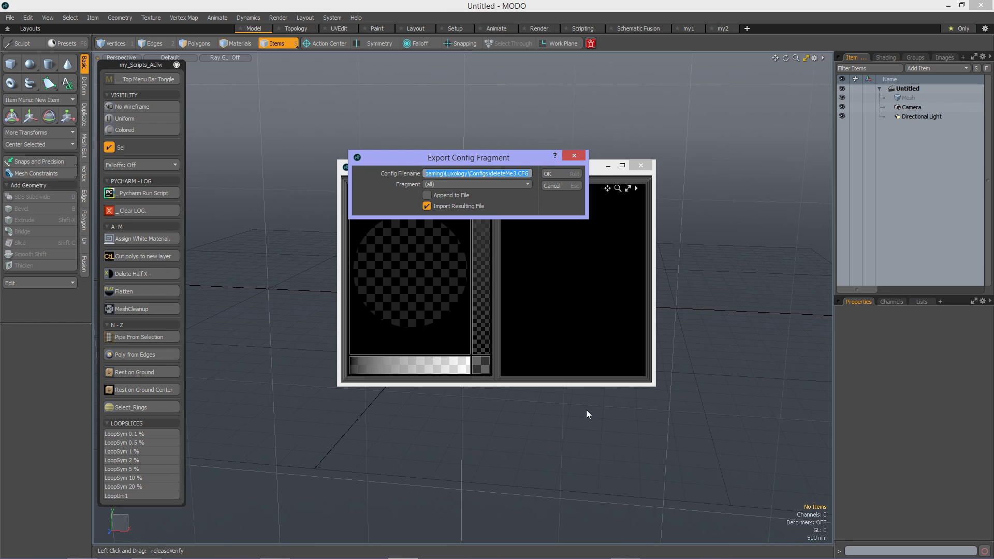
{"action": "left_click", "coordinate": [455, 184]}
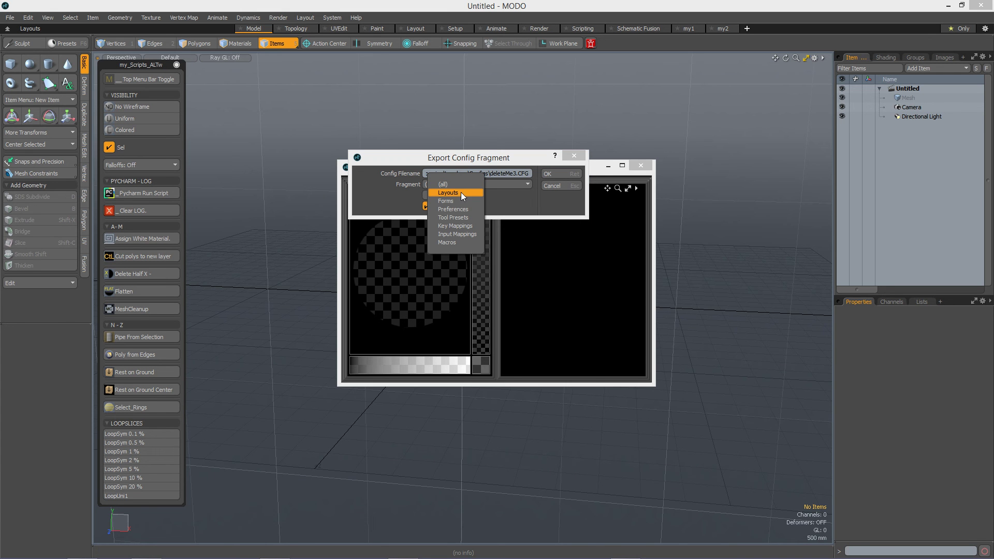
{"action": "left_click", "coordinate": [460, 192]}
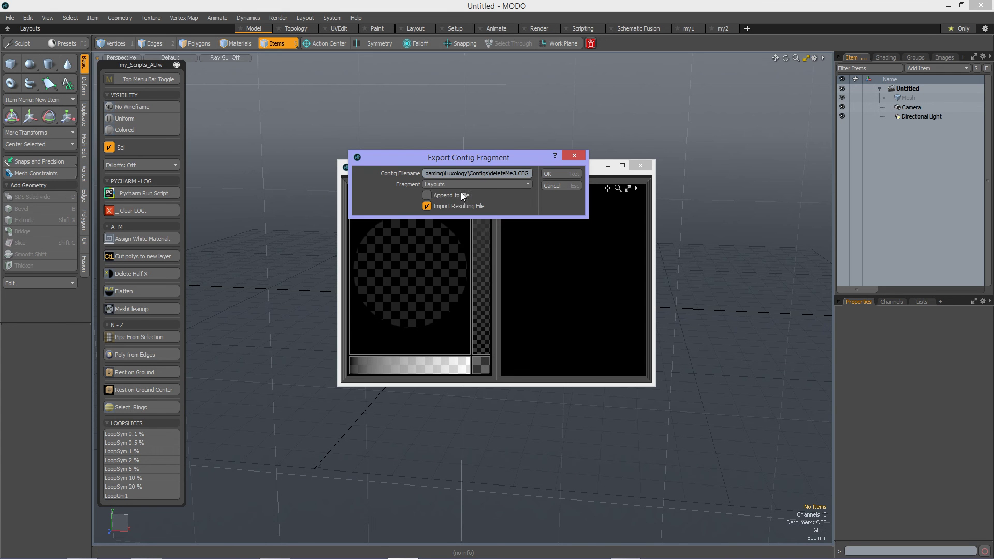
{"action": "left_click", "coordinate": [560, 172]}
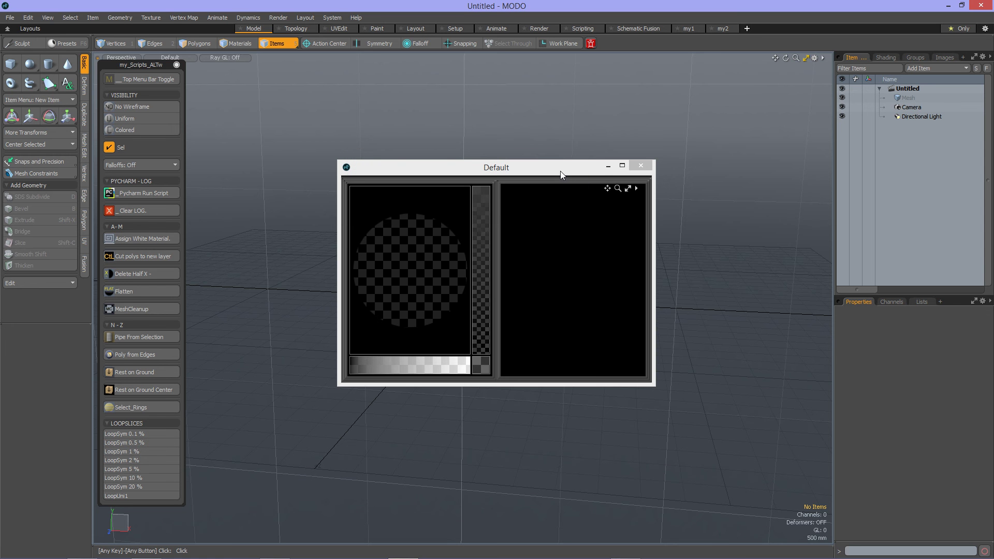
{"action": "left_click", "coordinate": [632, 163]}
Open deleteMe3.CFG from the Configs folder, examine its deleteMe3 viewport group entry, and close the file and folder.
{"action": "key", "text": "alt+Tab"}
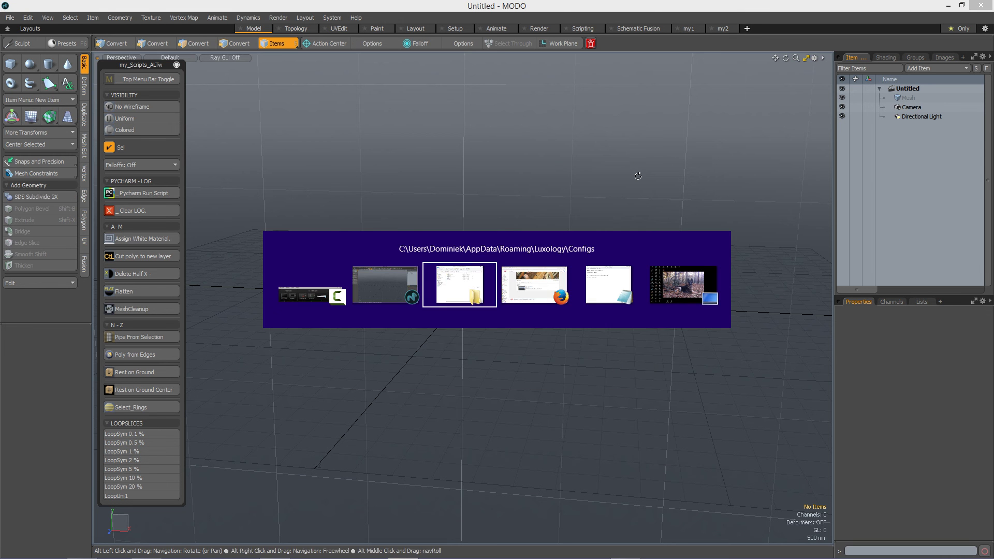
{"action": "double_click", "coordinate": [413, 184]}
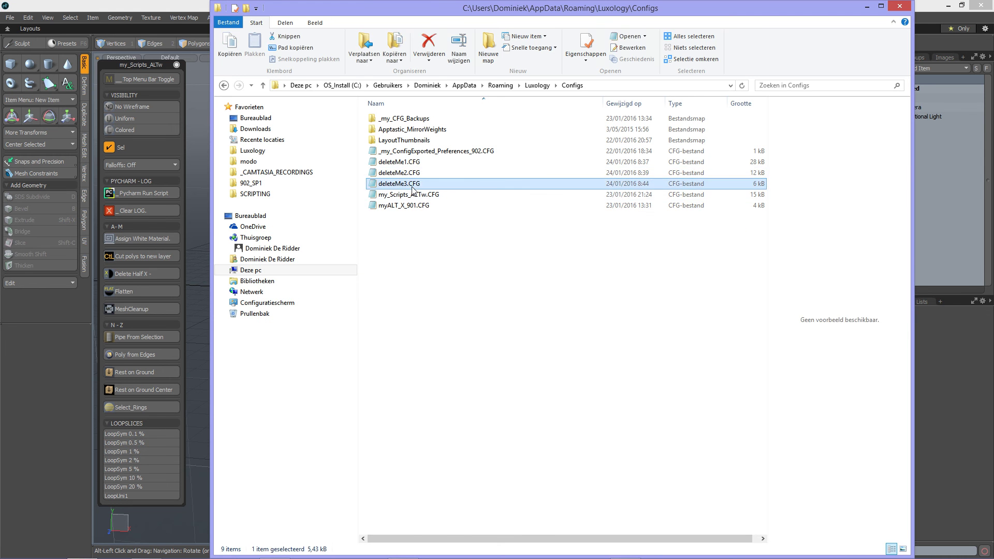
{"action": "scroll", "coordinate": [569, 306], "scroll_direction": "down", "scroll_amount": 5}
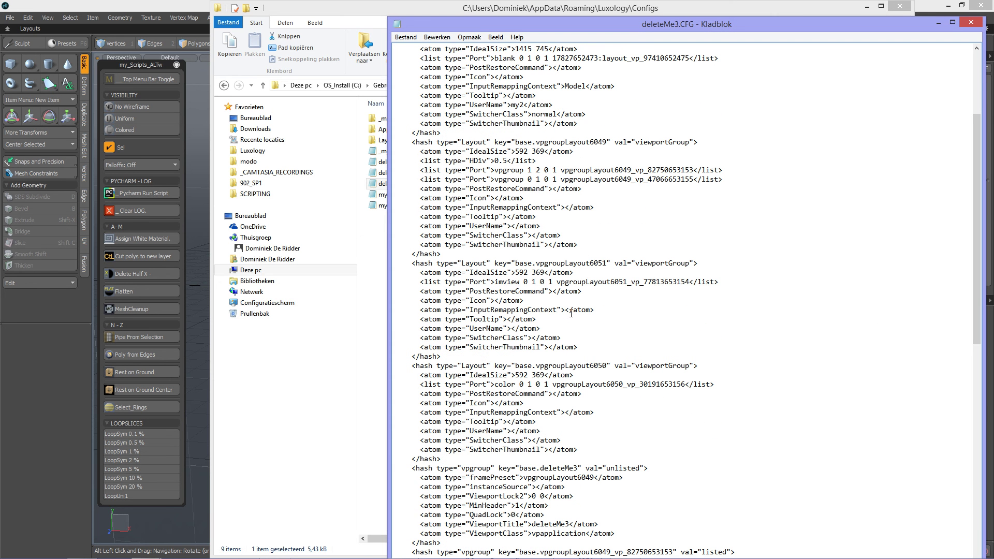
{"action": "left_click_drag", "start_coordinate": [540, 471], "coordinate": [577, 472]}
{"action": "left_click", "coordinate": [971, 23]}
{"action": "left_click", "coordinate": [901, 7]}
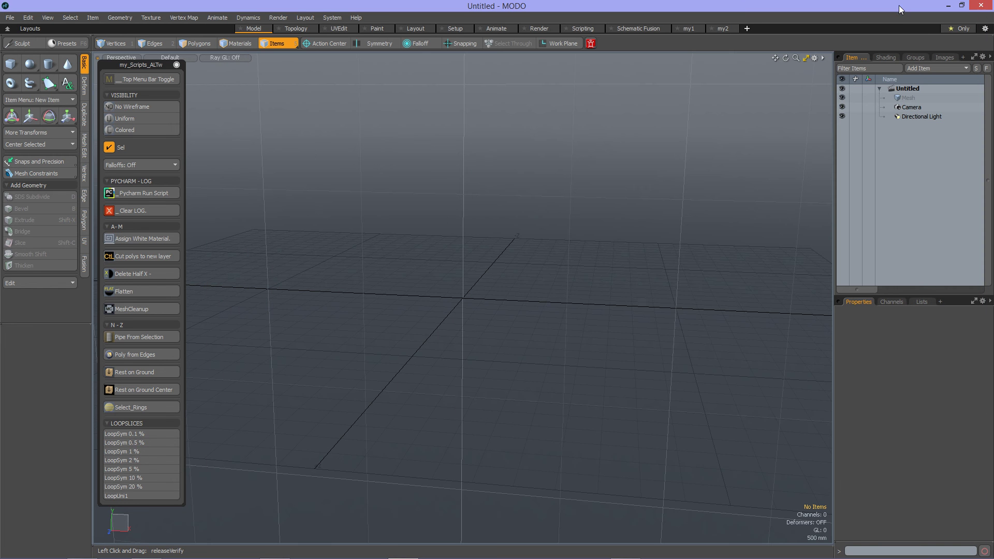
Create a blank layout named my3 and set its viewport to deleteMe3 from the Application category.
{"action": "left_click", "coordinate": [746, 28]}
{"action": "key", "text": "End"}
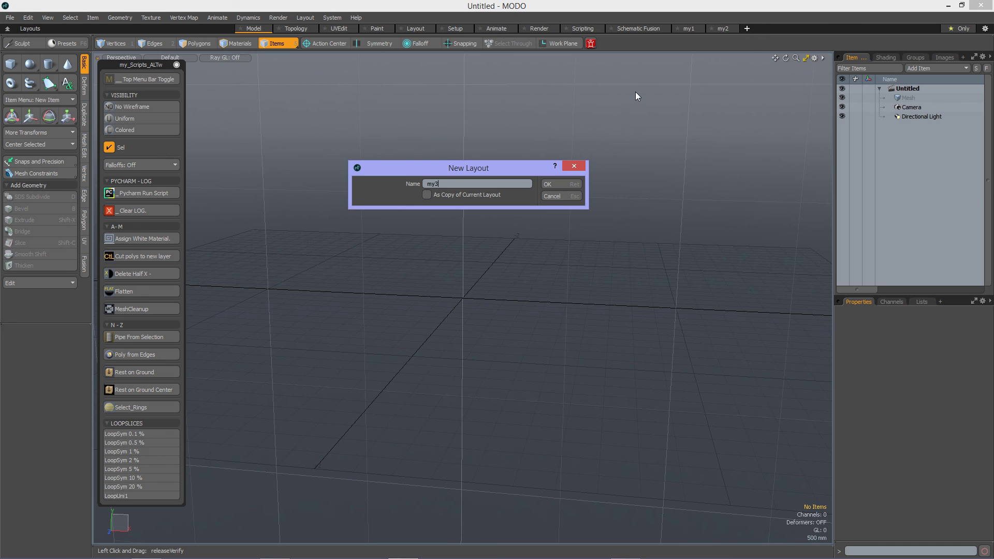
{"action": "key", "text": "Return"}
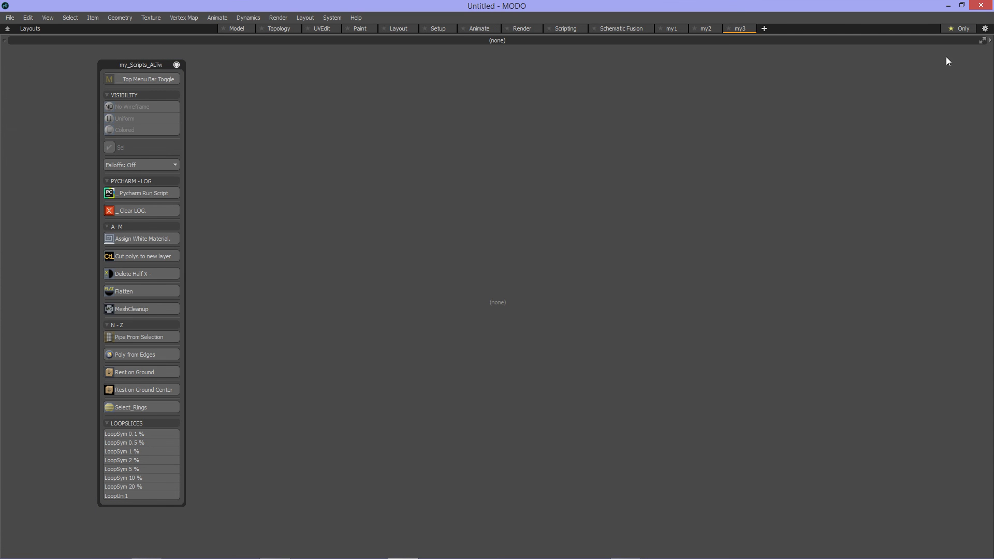
{"action": "left_click", "coordinate": [992, 42]}
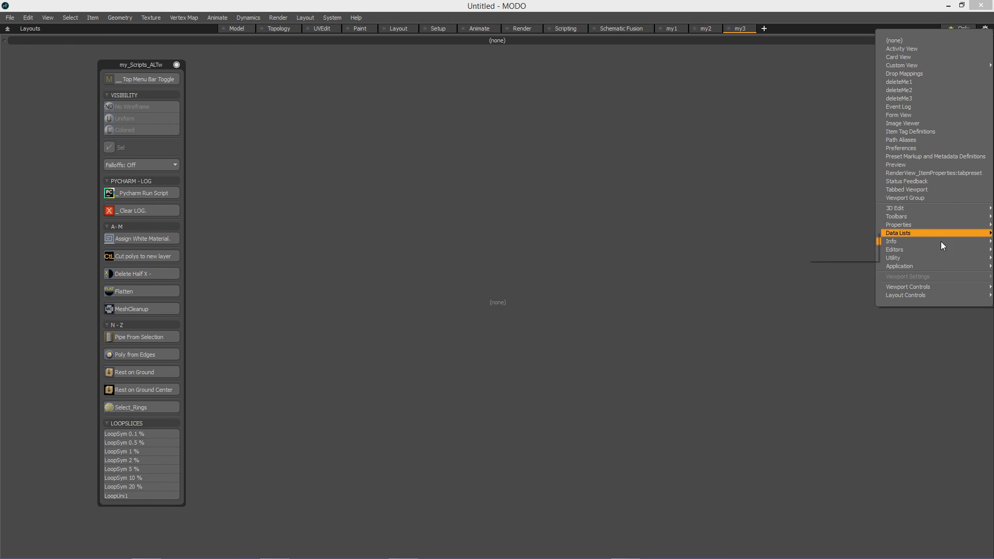
{"action": "mouse_move", "coordinate": [936, 266]}
{"action": "left_click", "coordinate": [810, 322]}
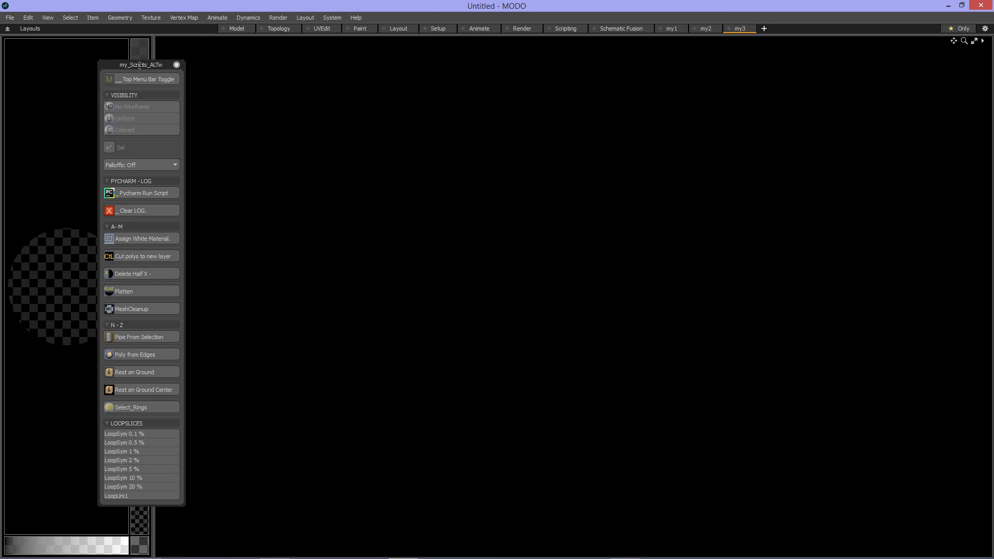
Close the floating my_Scripts_ALTw palette and widen the Color Picker viewport in the my3 layout.
{"action": "left_click_drag", "start_coordinate": [142, 60], "coordinate": [293, 86]}
{"action": "left_click", "coordinate": [327, 91]}
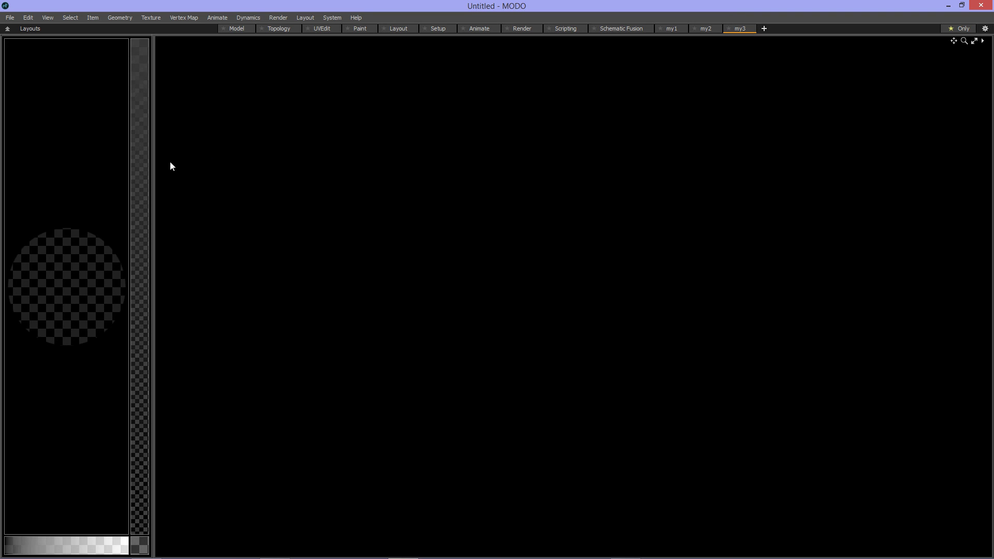
{"action": "left_click_drag", "start_coordinate": [154, 176], "coordinate": [356, 181]}
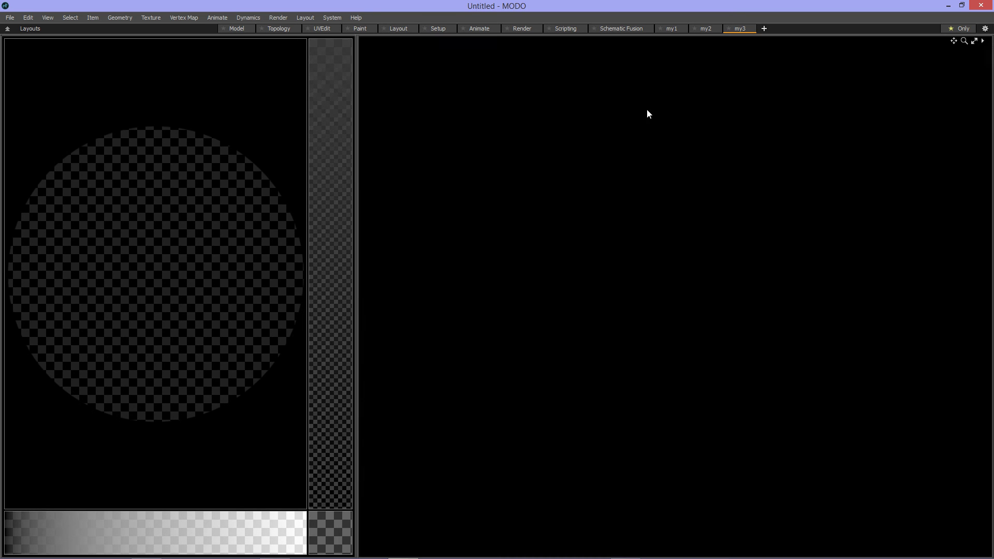
{"action": "left_click", "coordinate": [668, 29]}
{"action": "left_click", "coordinate": [740, 29]}
Replace the Image Viewer in the my3 layout with another deleteMe3 viewport from the Application category.
{"action": "left_click", "coordinate": [982, 41]}
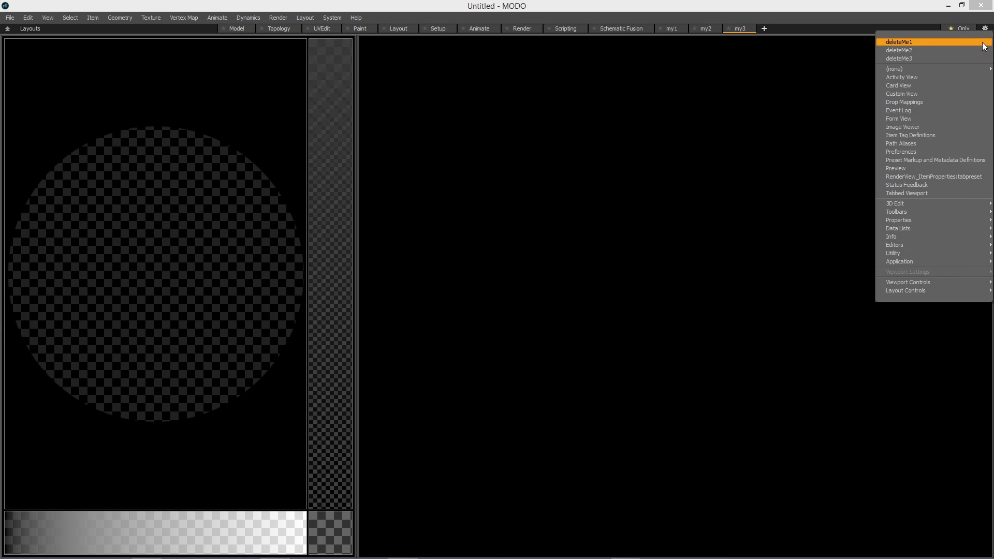
{"action": "mouse_move", "coordinate": [927, 262]}
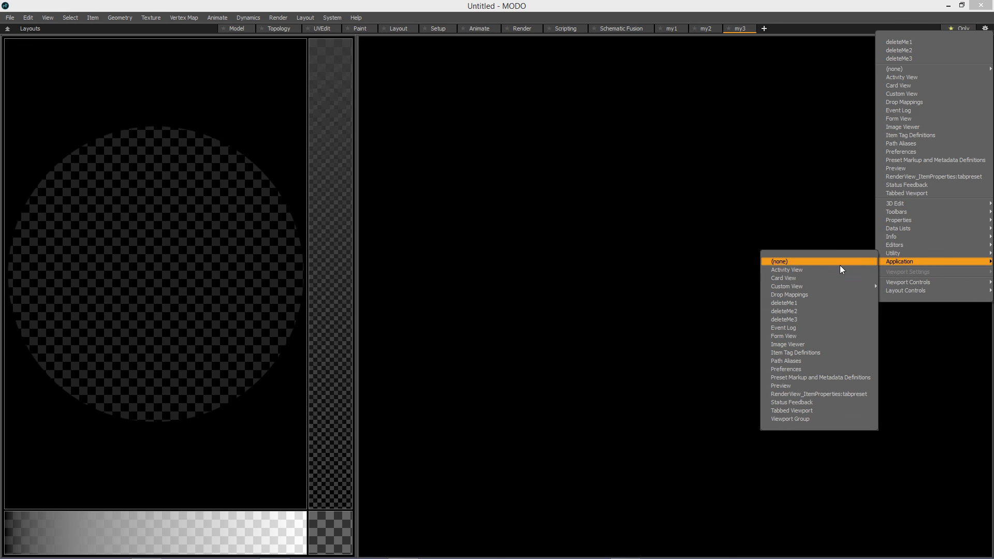
{"action": "left_click", "coordinate": [793, 319]}
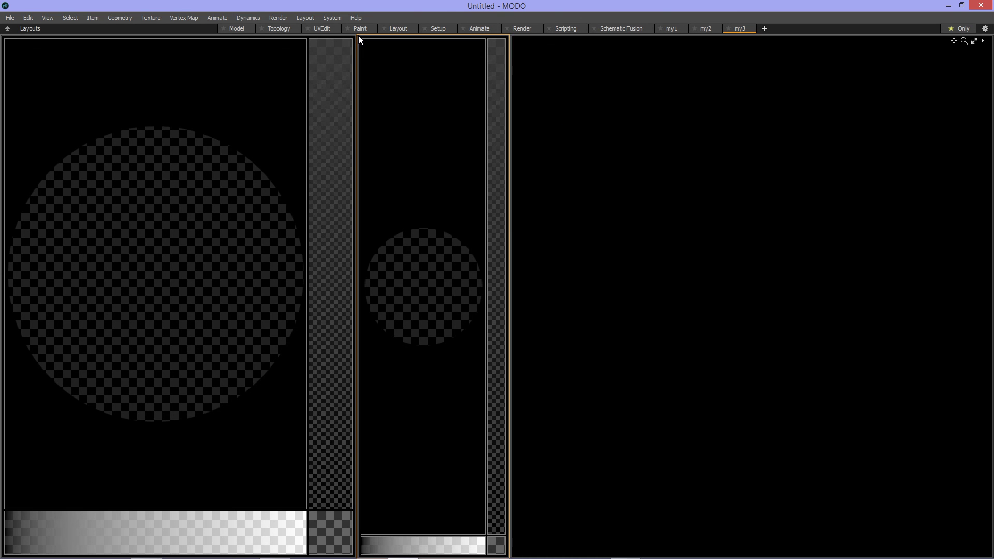
Try tearing off the nested deleteMe3 group's Color Picker into its own window, and close that window.
{"action": "left_click_drag", "start_coordinate": [360, 35], "coordinate": [395, 77]}
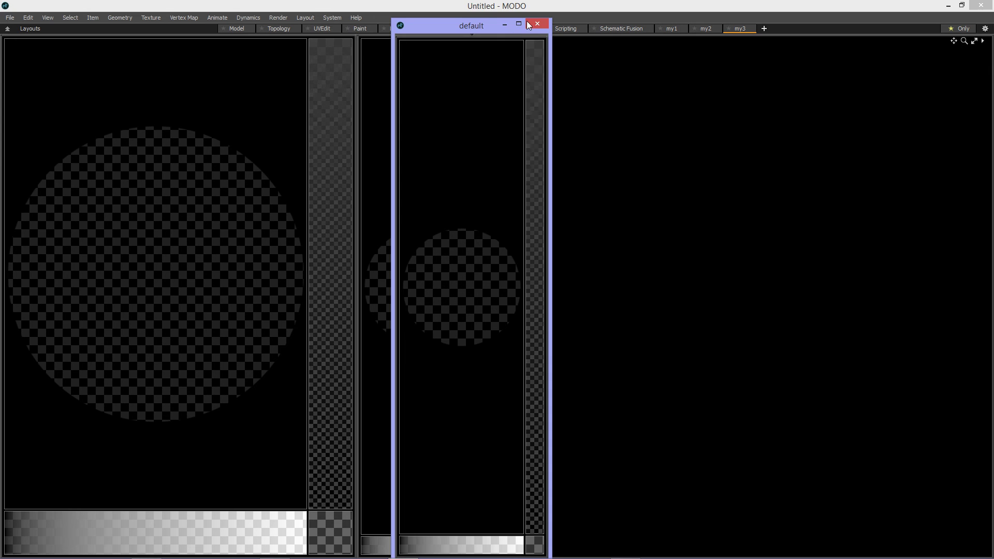
{"action": "left_click", "coordinate": [537, 27]}
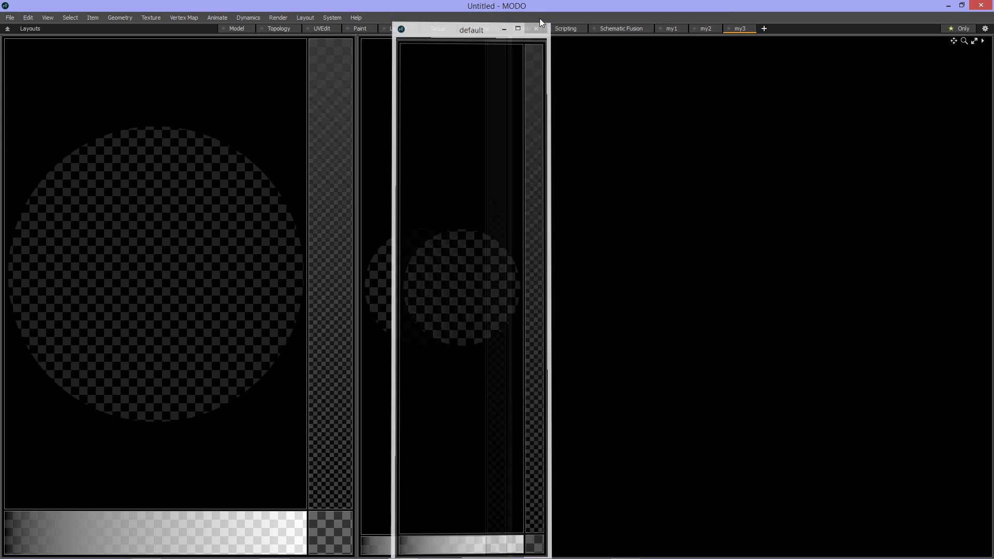
{"action": "right_click", "coordinate": [357, 37]}
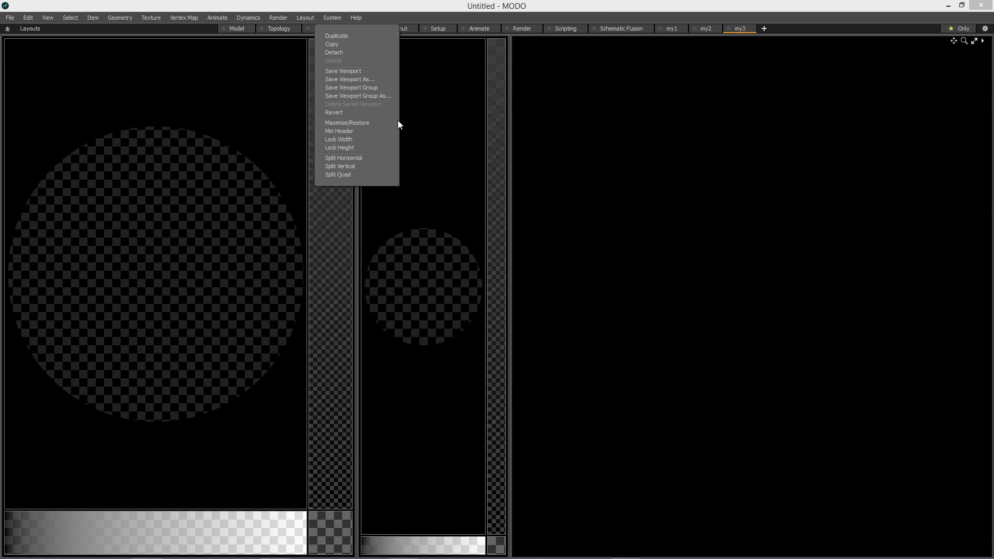
{"action": "left_click", "coordinate": [373, 125]}
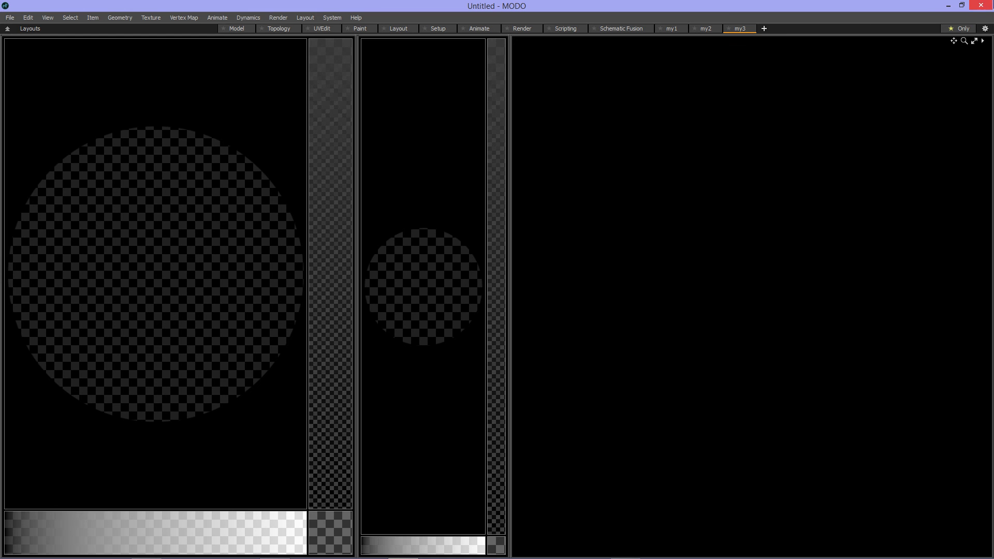
Close MODO without sending a crash report, and restart it.
{"action": "left_click", "coordinate": [985, 10]}
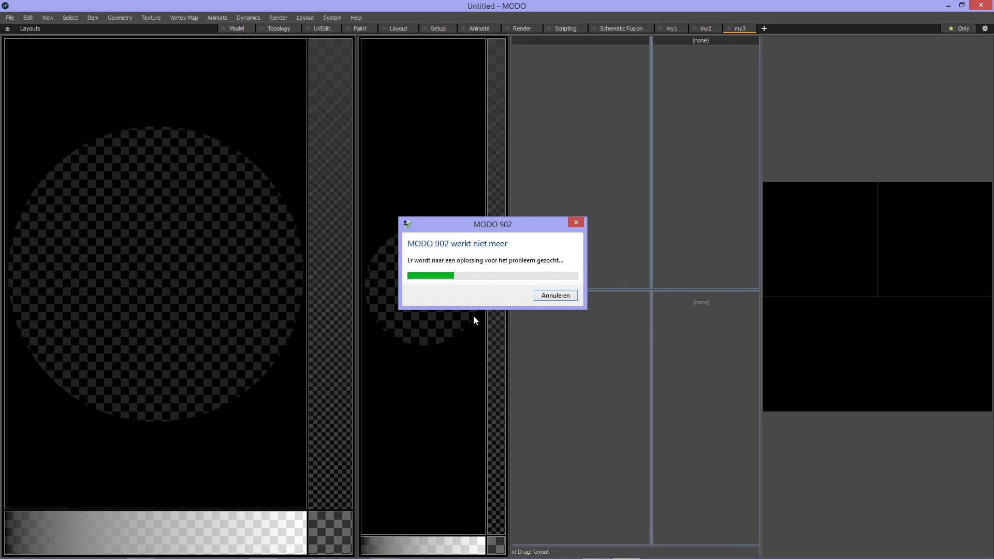
{"action": "left_click", "coordinate": [537, 297]}
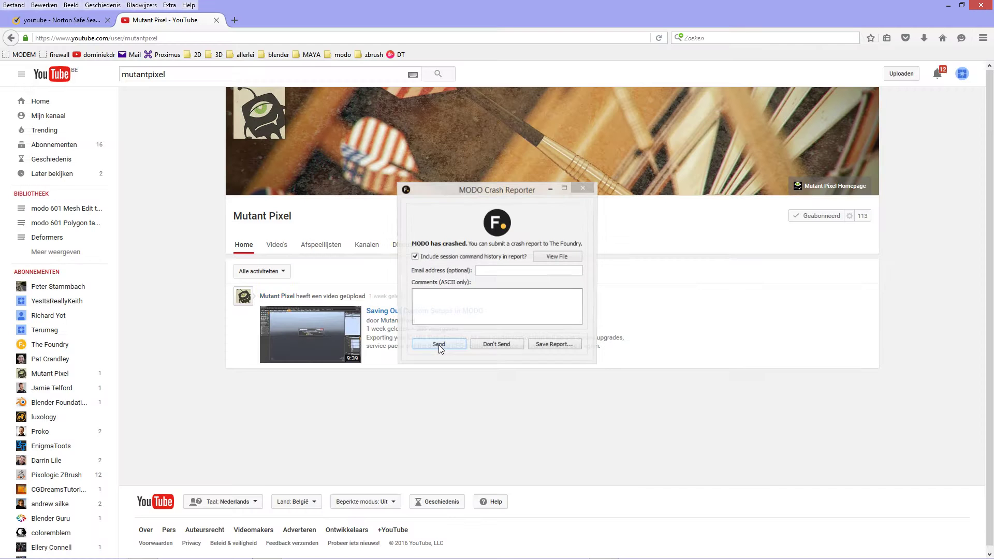
{"action": "left_click", "coordinate": [505, 348]}
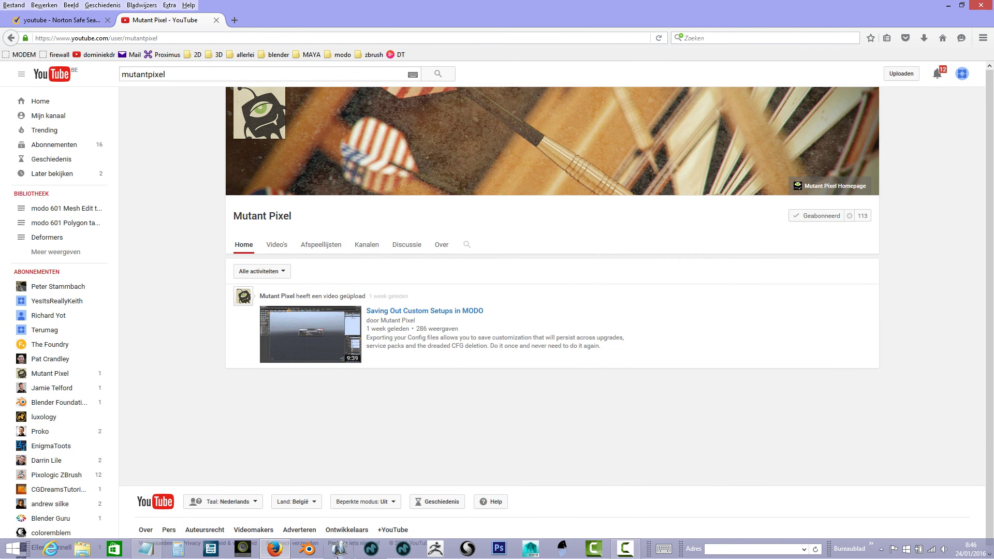
{"action": "left_click", "coordinate": [407, 550]}
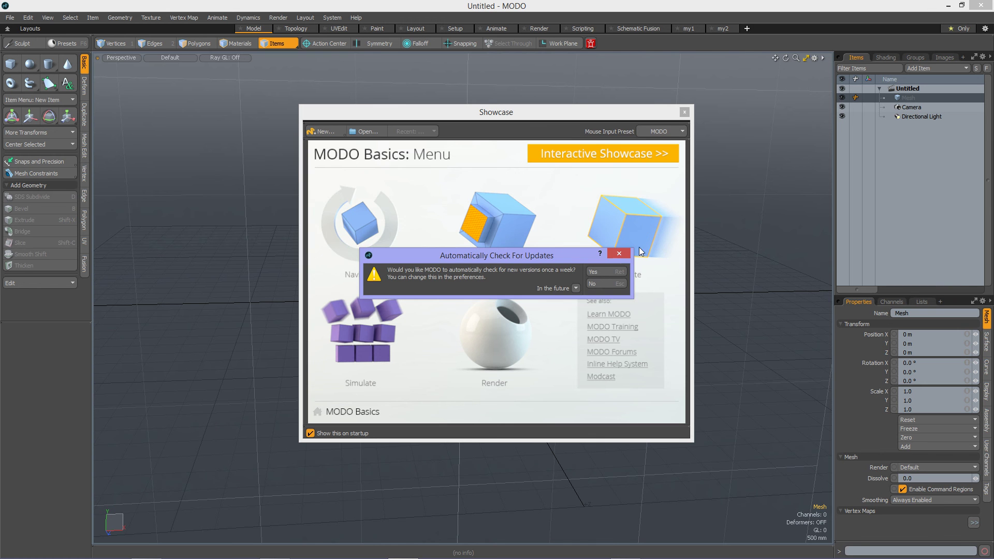
Dismiss the update check, usage statistics and Showcase windows, and close MODO.
{"action": "left_click", "coordinate": [617, 254]}
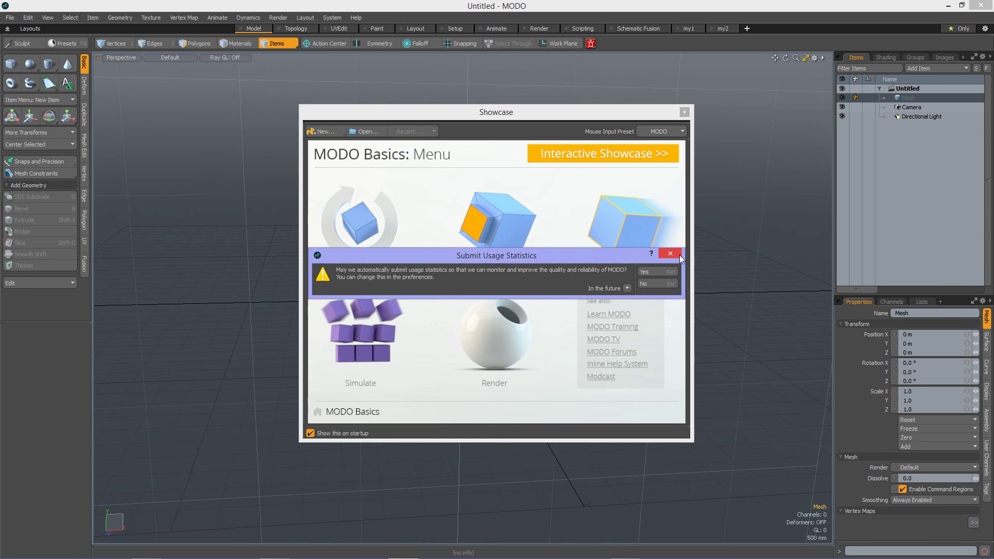
{"action": "left_click", "coordinate": [679, 255]}
{"action": "left_click", "coordinate": [684, 112]}
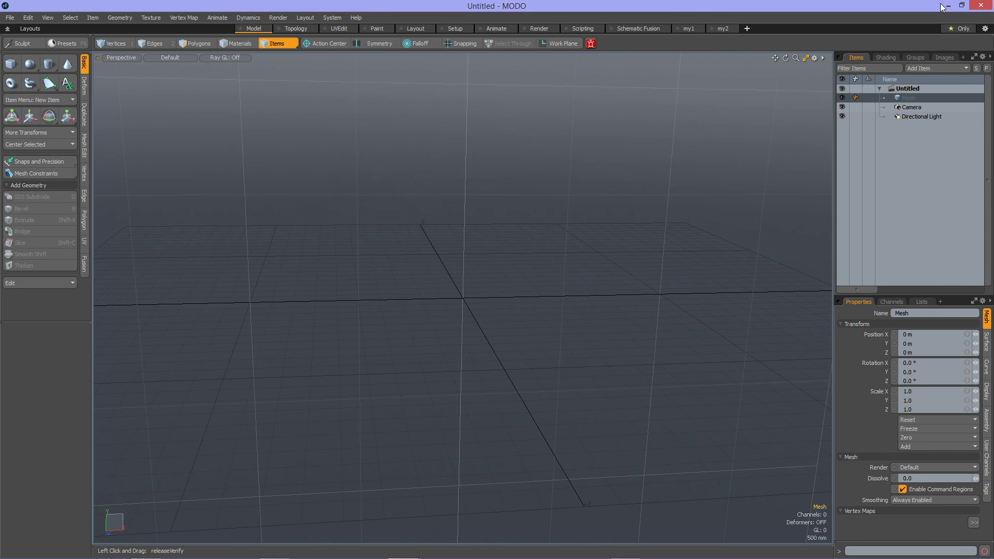
{"action": "left_click", "coordinate": [987, 5]}
Delete MODO902.CFG from the Luxology AppData folder on disk, and relaunch MODO.
{"action": "key", "text": "alt+Tab"}
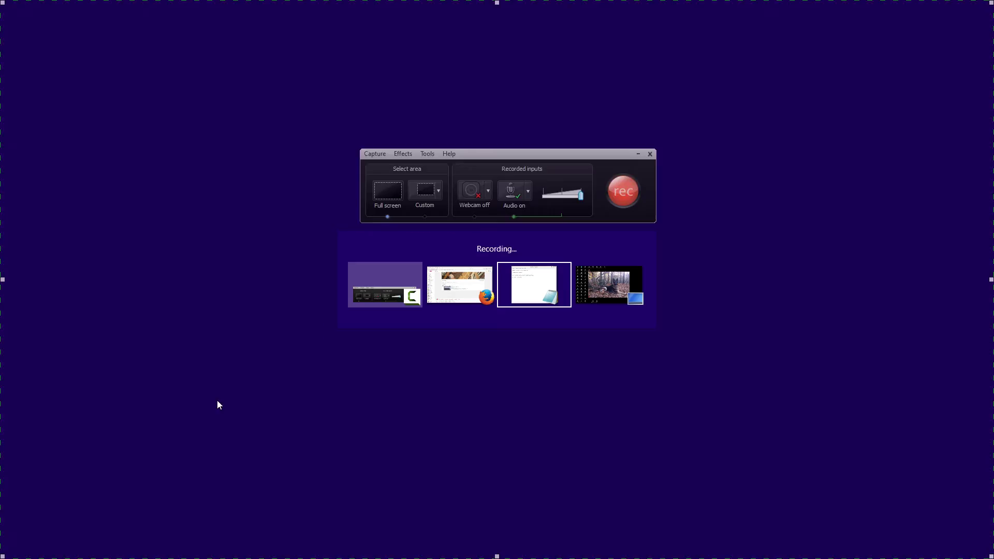
{"action": "key", "text": "alt+Tab"}
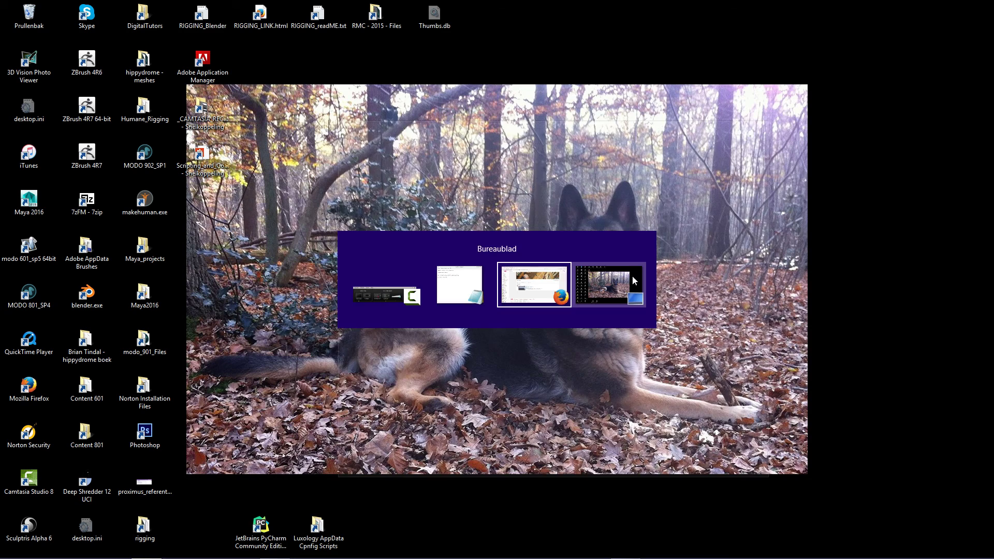
{"action": "left_click", "coordinate": [634, 281]}
{"action": "double_click", "coordinate": [317, 528]}
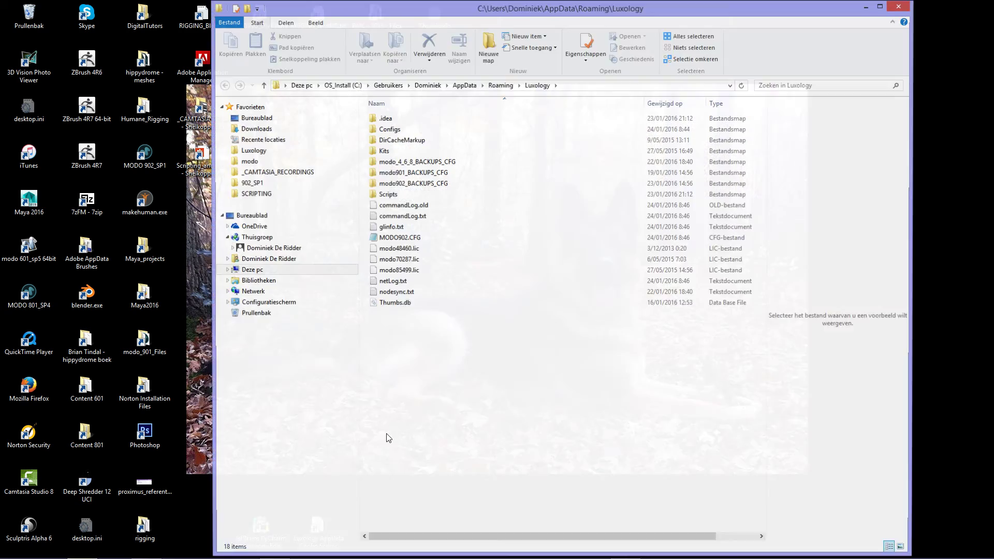
{"action": "left_click", "coordinate": [414, 239]}
{"action": "key", "text": "Delete"}
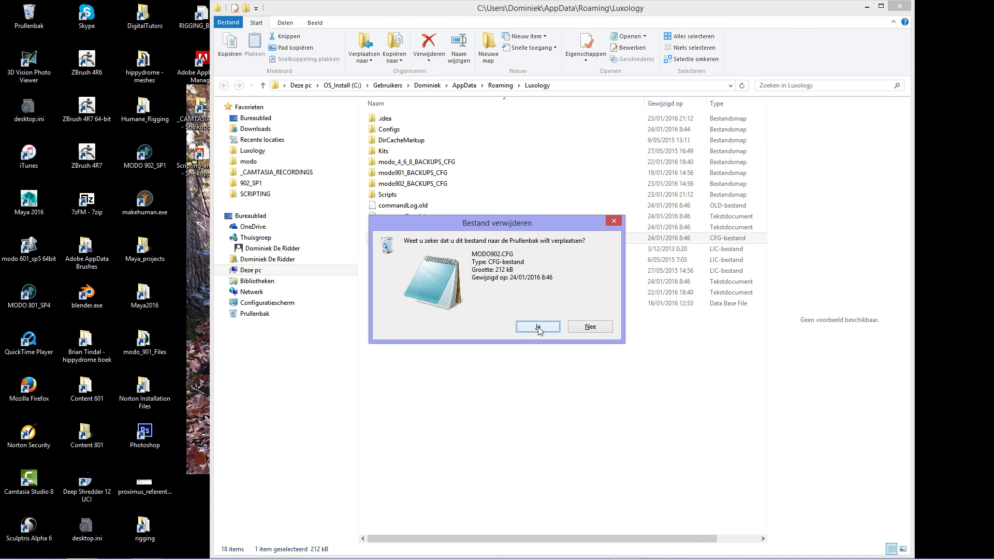
{"action": "left_click", "coordinate": [538, 326]}
{"action": "mouse_move", "coordinate": [383, 553]}
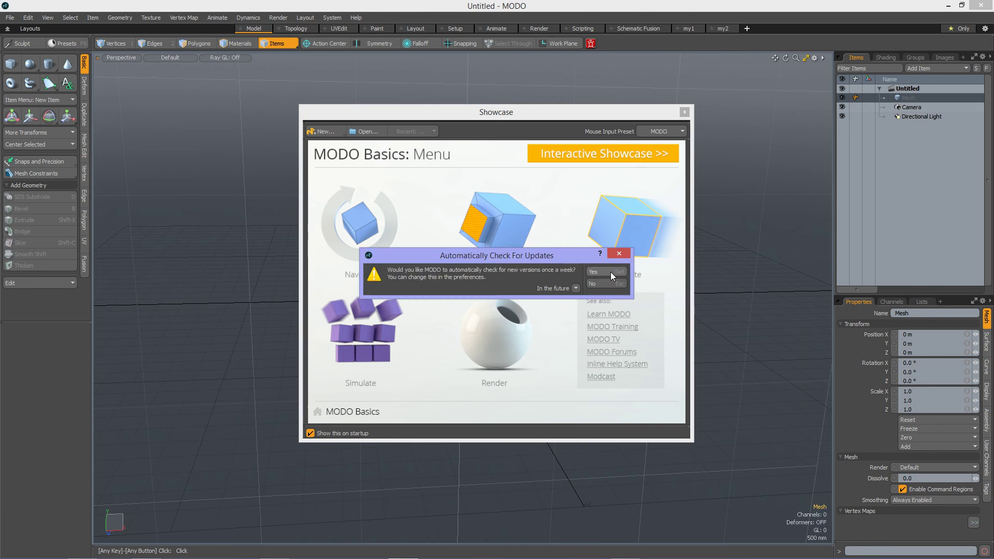
Dismiss the automatic update check prompt and close the Showcase window.
{"action": "left_click", "coordinate": [610, 272]}
{"action": "left_click", "coordinate": [633, 272]}
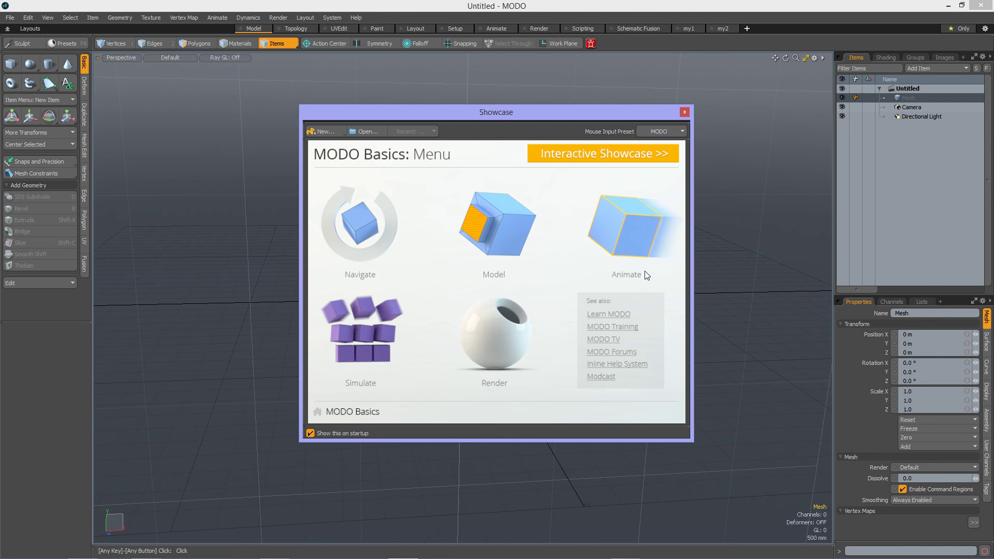
{"action": "left_click", "coordinate": [684, 112]}
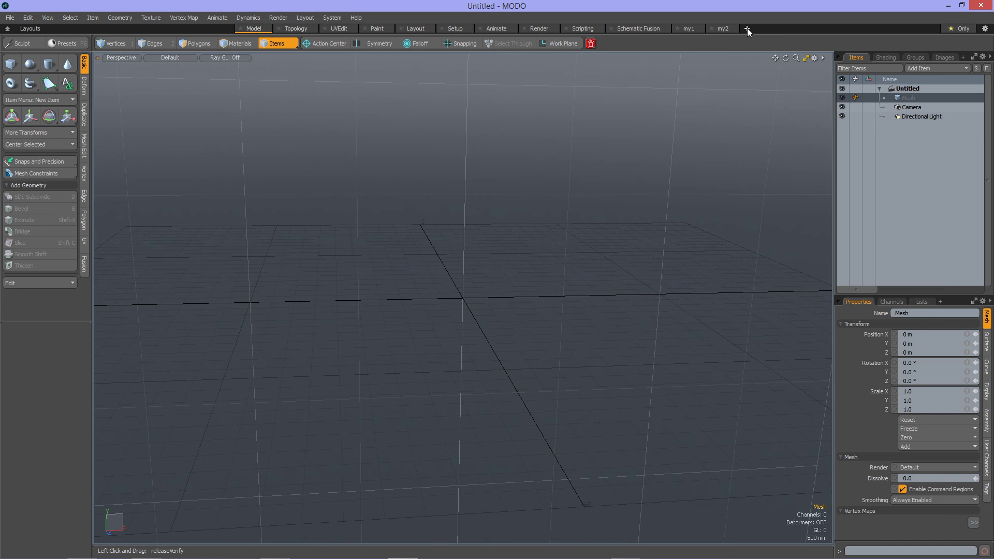
Check the existing my1 and my2 layouts, and create a new blank layout named my3.
{"action": "left_click", "coordinate": [694, 29]}
{"action": "left_click", "coordinate": [719, 30]}
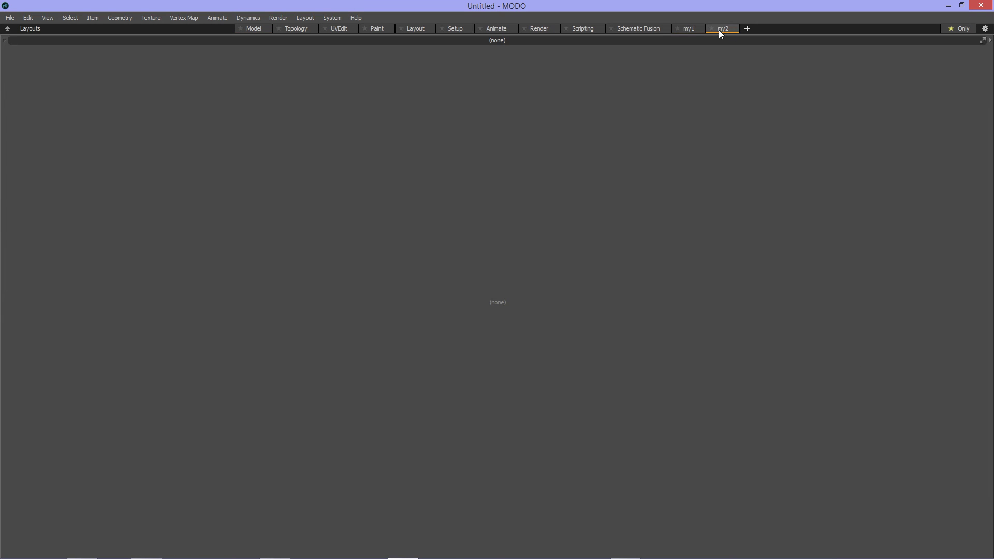
{"action": "left_click", "coordinate": [746, 29]}
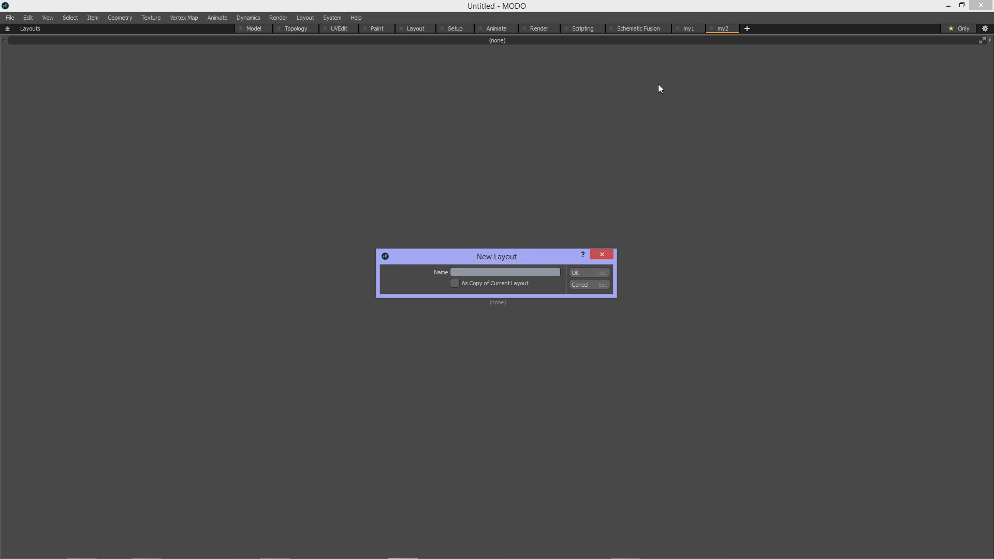
{"action": "type", "text": "my3"}
{"action": "key", "text": "Return"}
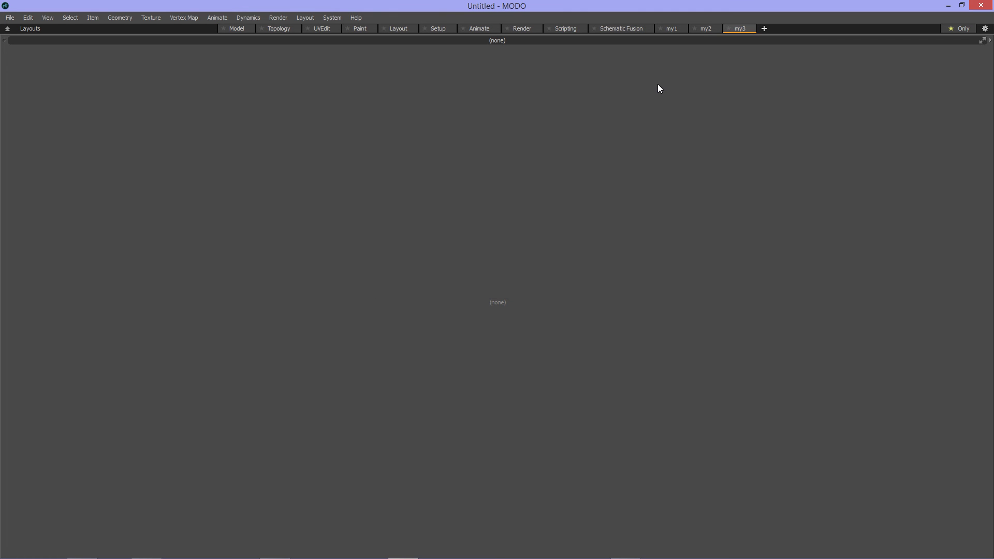
Load the custom deleteMe3 viewport into the empty my3 layout.
{"action": "left_click", "coordinate": [990, 41]}
{"action": "mouse_move", "coordinate": [930, 265]}
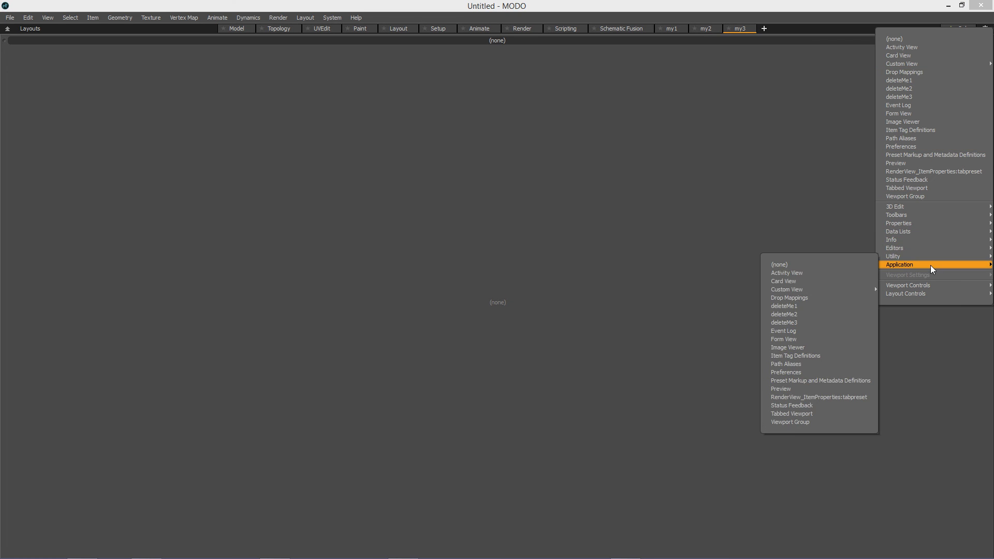
{"action": "left_click", "coordinate": [810, 321]}
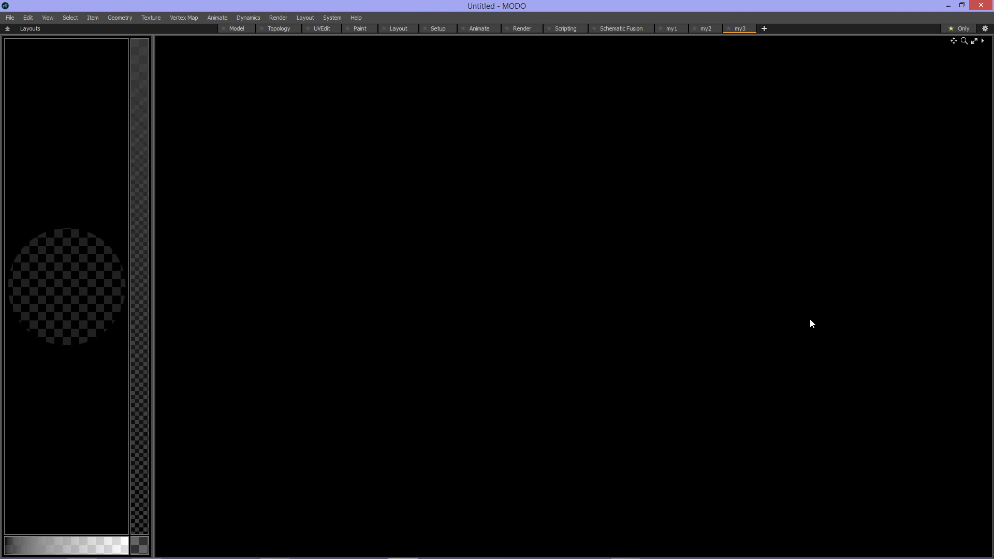
Switch between the Model and my3 layouts to check the deleteMe3 viewport, and return to Model.
{"action": "left_click", "coordinate": [236, 28]}
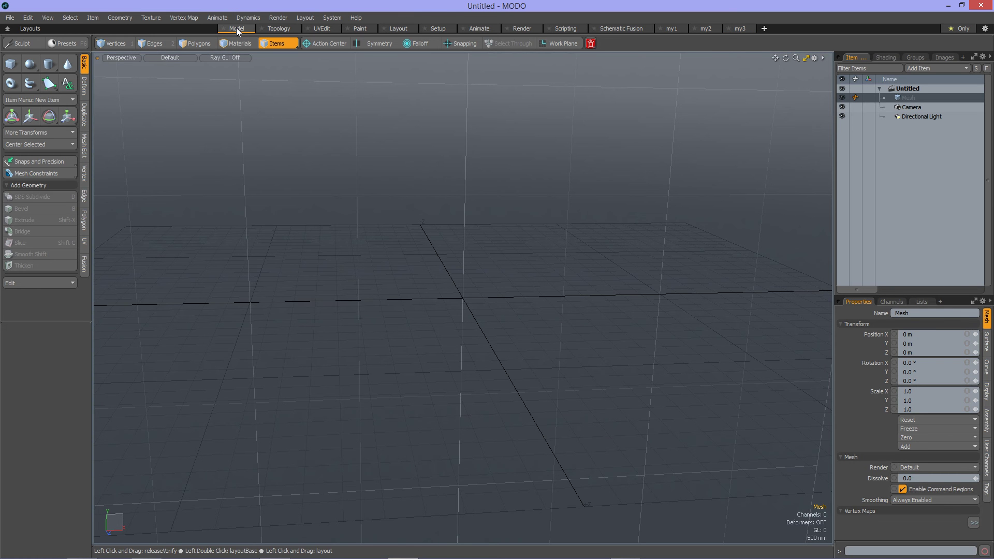
{"action": "left_click", "coordinate": [746, 29]}
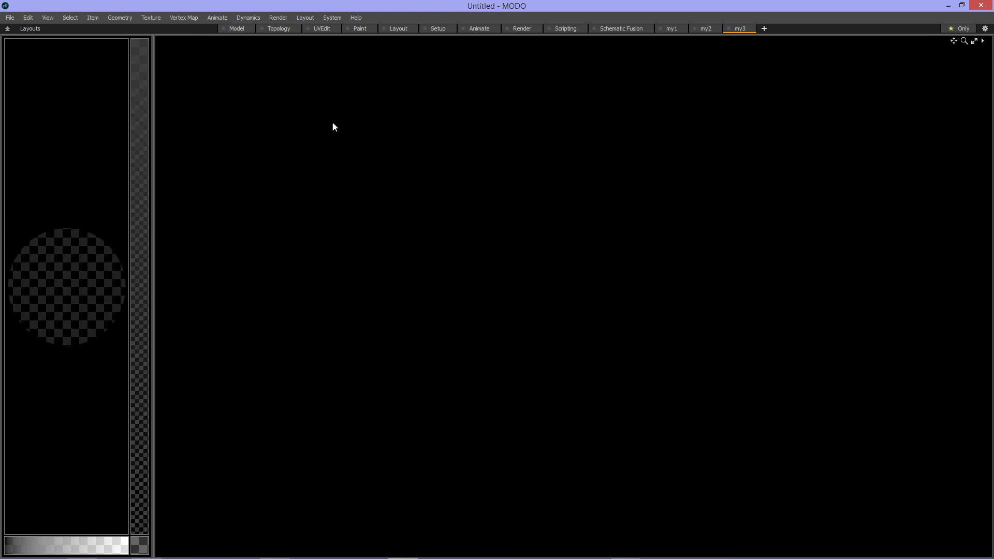
{"action": "left_click", "coordinate": [239, 29]}
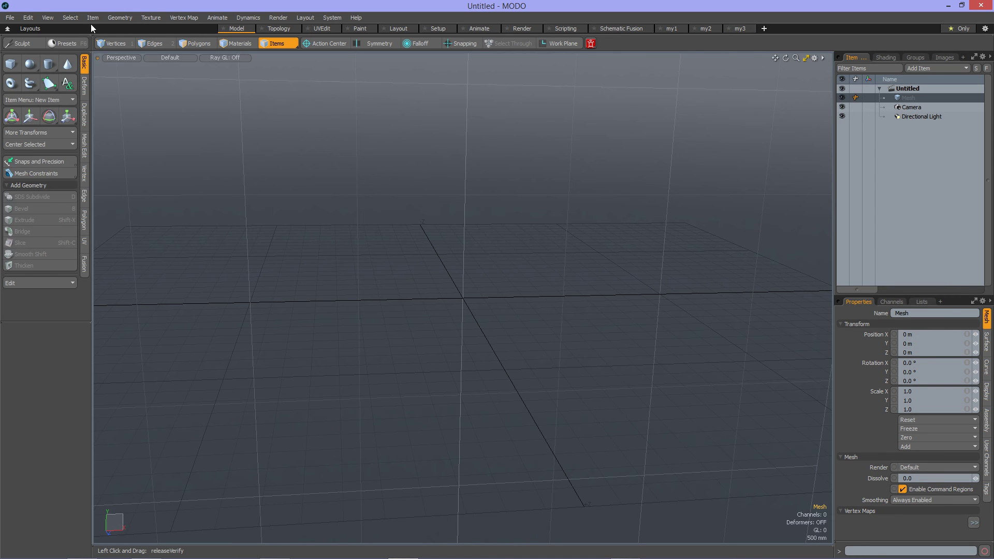
{"action": "left_click", "coordinate": [10, 18]}
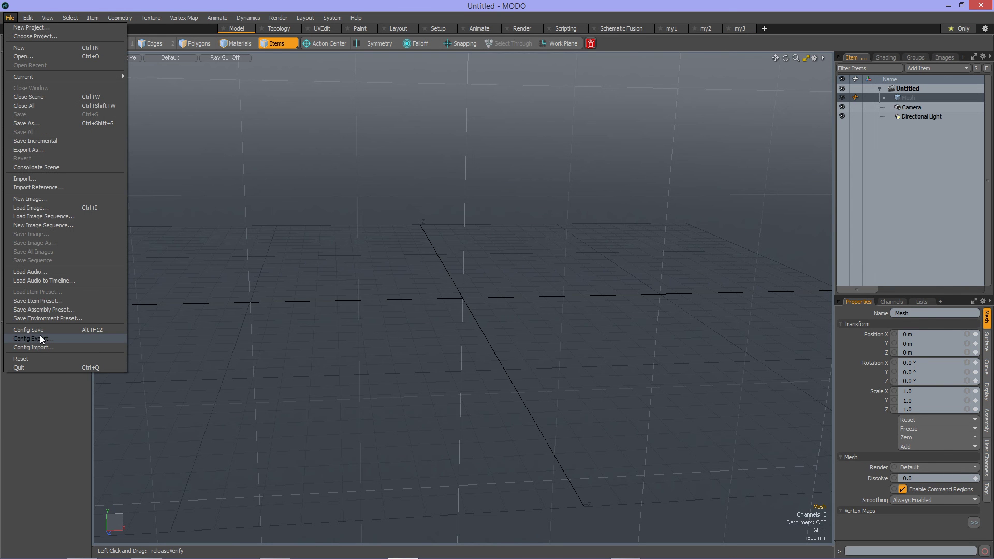
{"action": "left_click", "coordinate": [441, 273]}
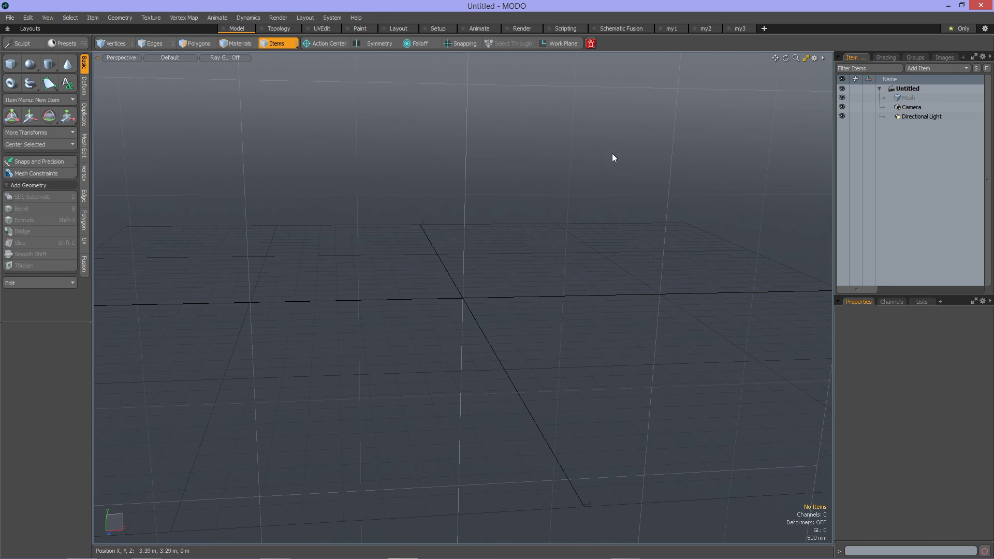
{"action": "left_click_drag", "start_coordinate": [459, 332], "coordinate": [428, 295], "text": "alt"}
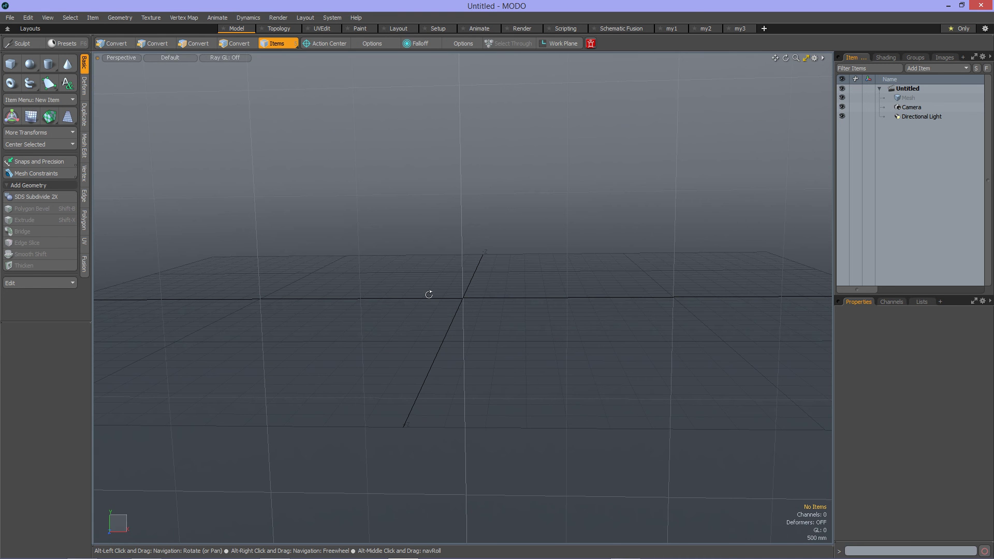
Inspect the my_ALT_X_901 and my_Scripts_ALTw forms among the ungrouped forms in the Form Editor, and close the editor.
{"action": "left_click", "coordinate": [329, 19]}
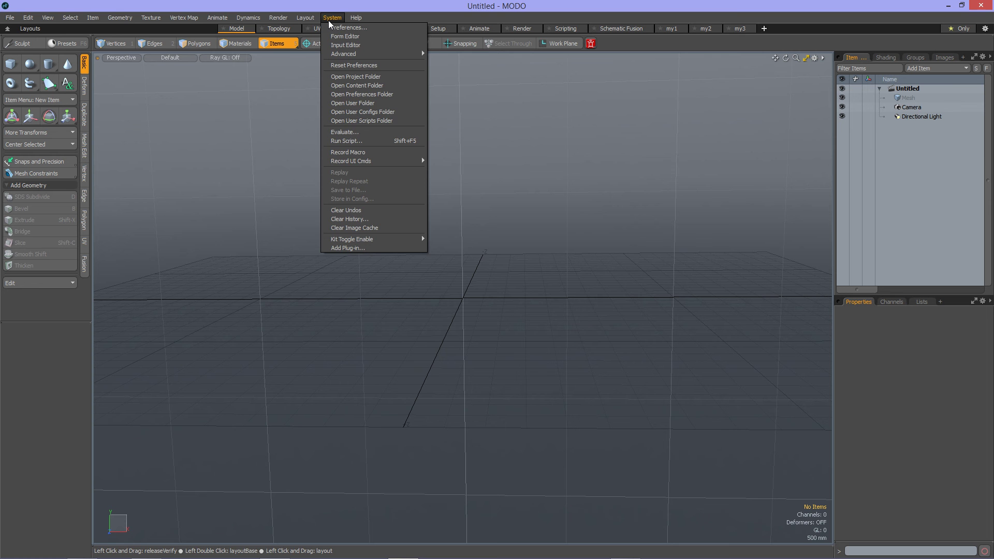
{"action": "left_click", "coordinate": [344, 36]}
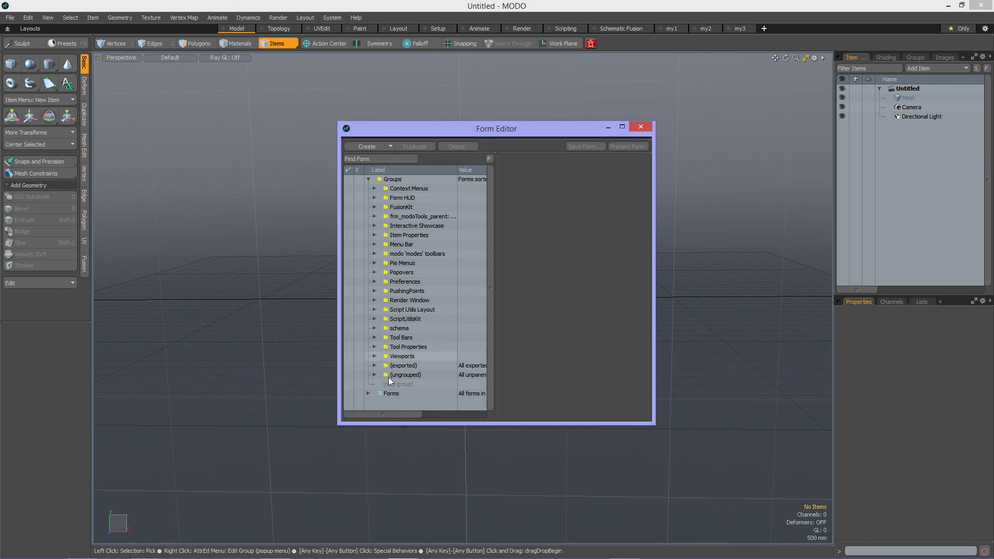
{"action": "left_click_drag", "start_coordinate": [652, 423], "coordinate": [808, 527]}
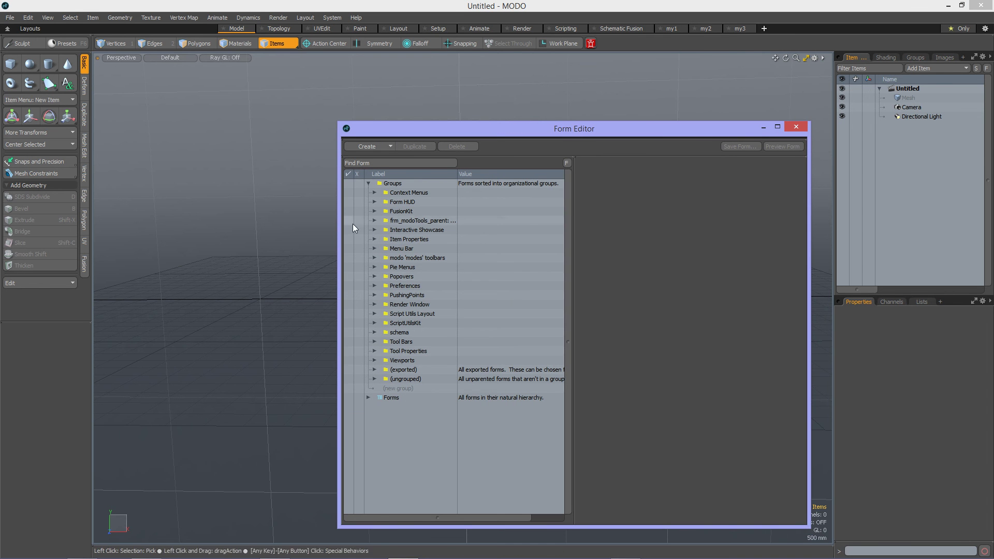
{"action": "left_click", "coordinate": [374, 378]}
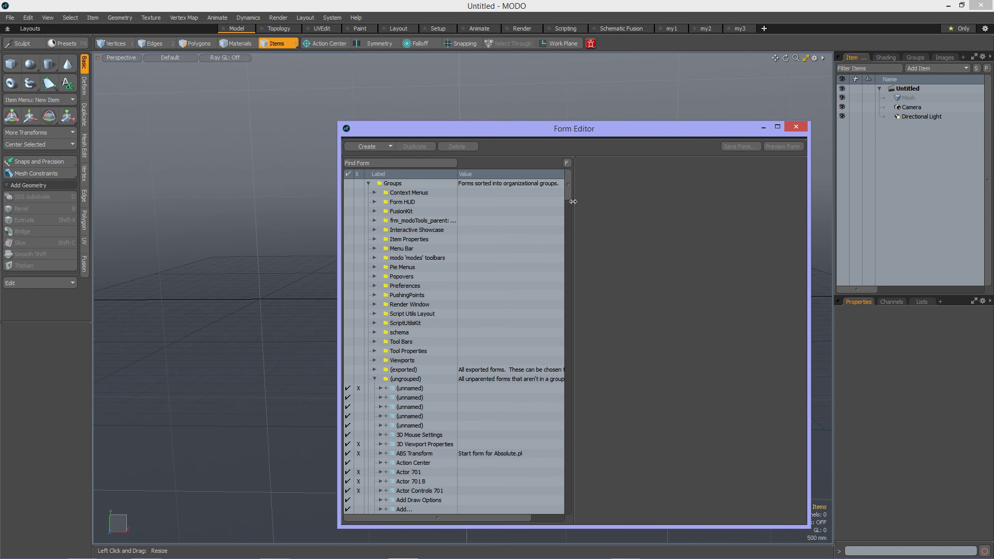
{"action": "left_click_drag", "start_coordinate": [567, 191], "coordinate": [585, 398]}
{"action": "left_click", "coordinate": [415, 287]}
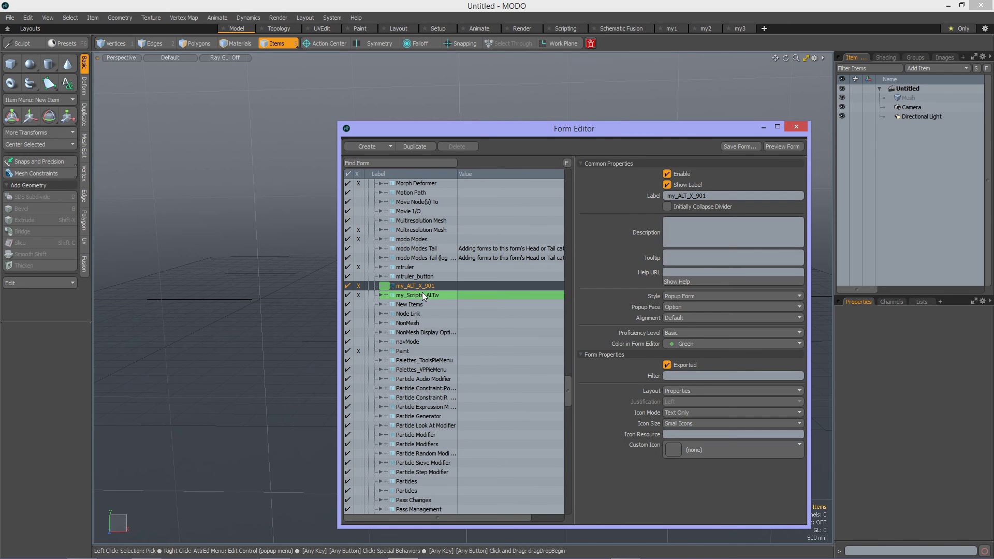
{"action": "left_click", "coordinate": [421, 293]}
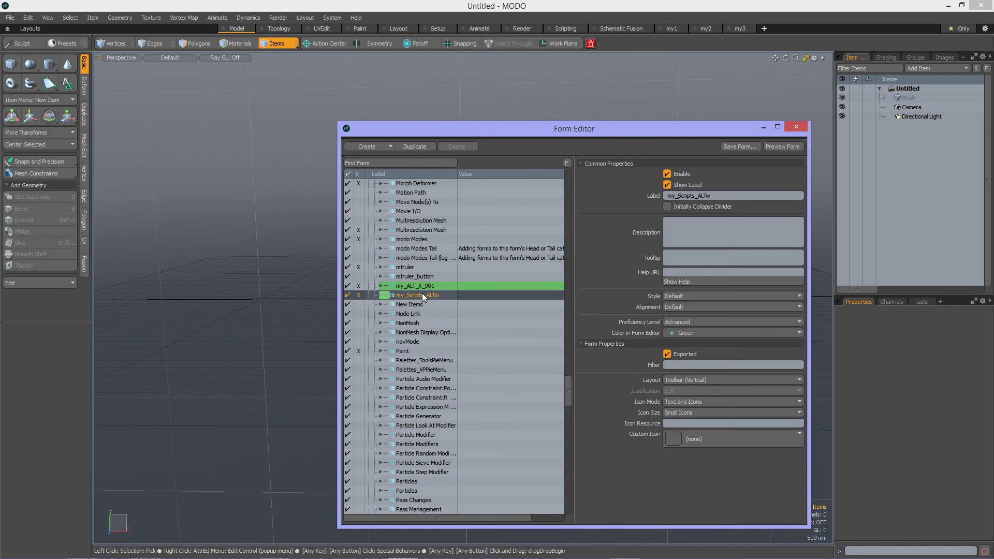
{"action": "left_click", "coordinate": [796, 127]}
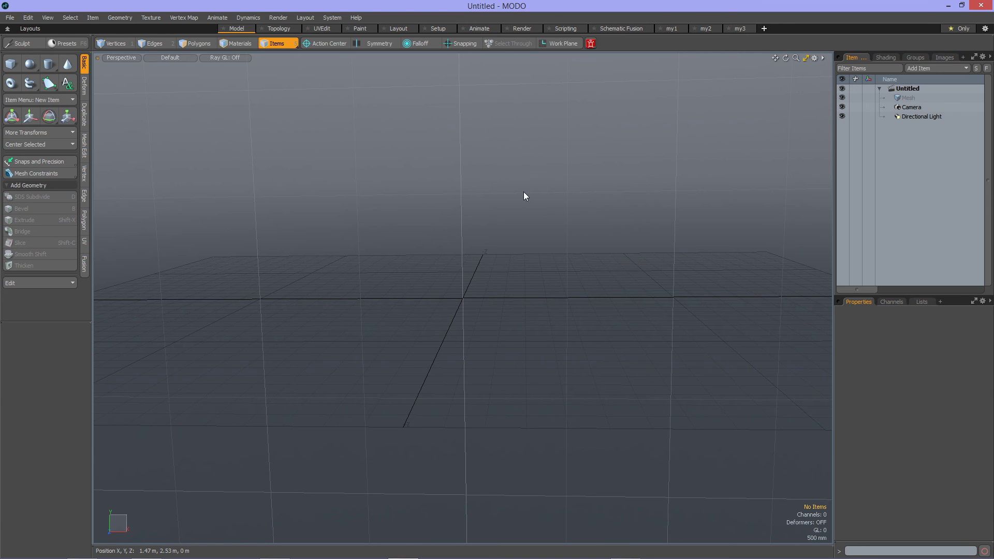